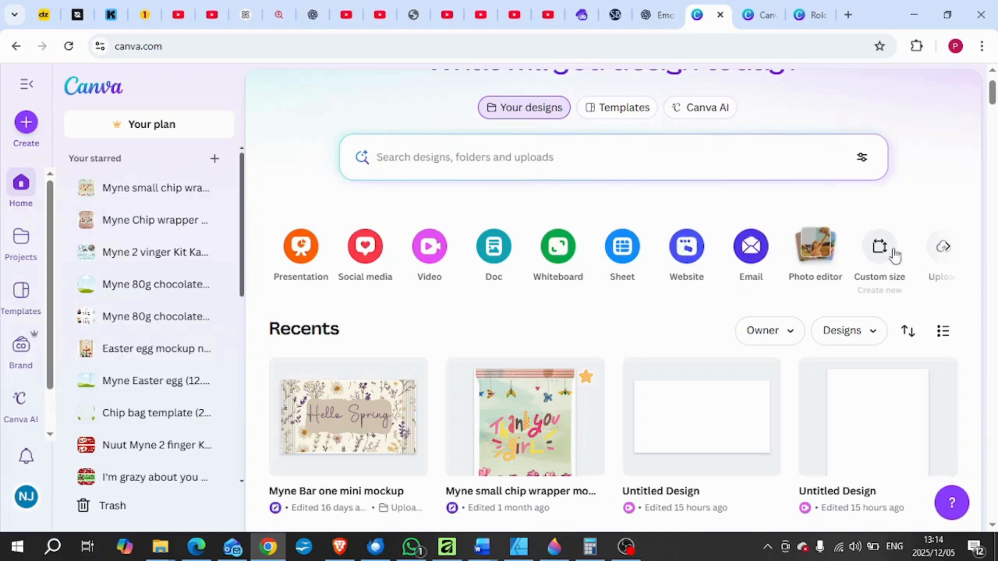
Create a new blank custom-size design measuring 1000 × 1000 px.
{"action": "left_click", "coordinate": [878, 250]}
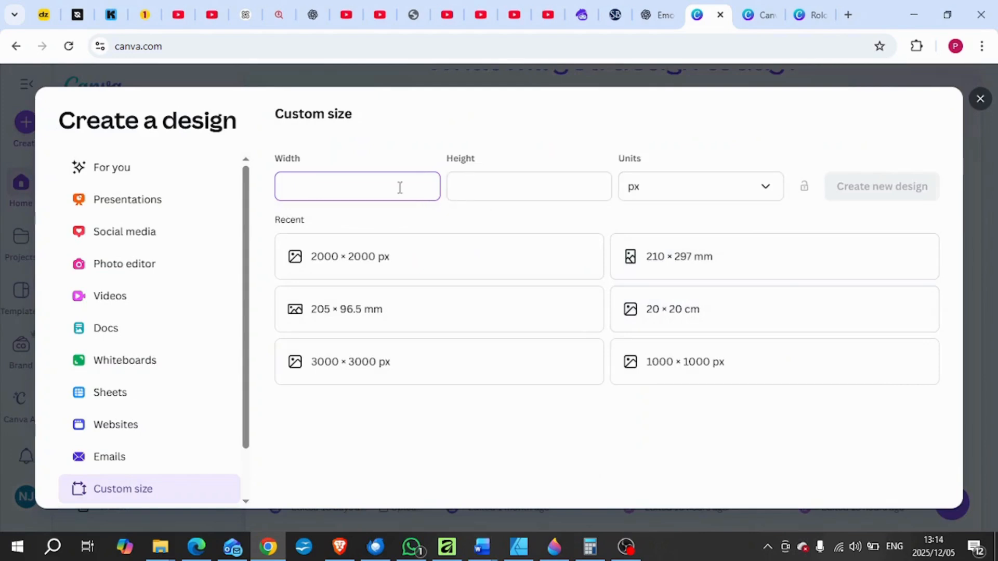
{"action": "type", "text": "1000"}
{"action": "left_click", "coordinate": [447, 187]}
{"action": "type", "text": "1000"}
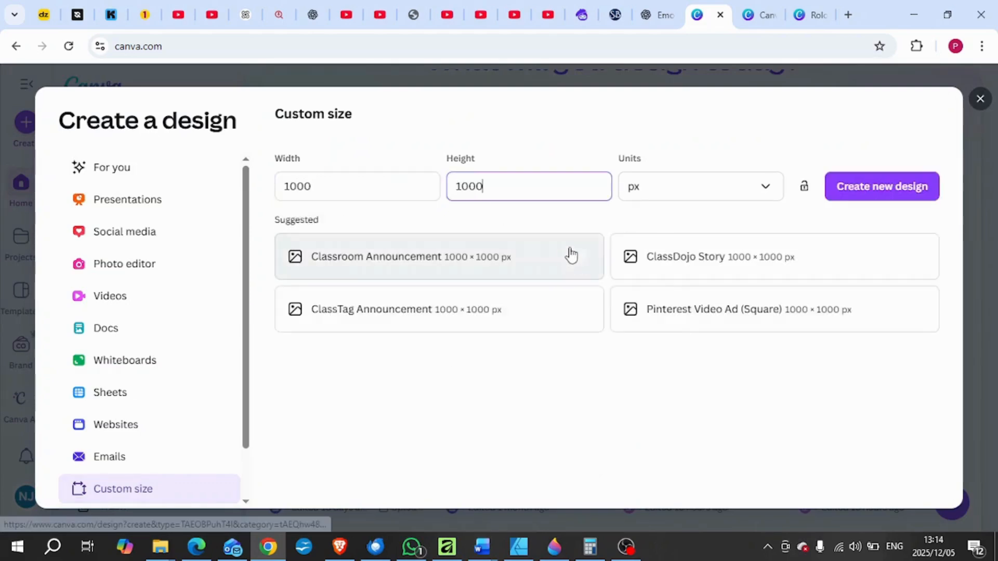
{"action": "left_click", "coordinate": [873, 195]}
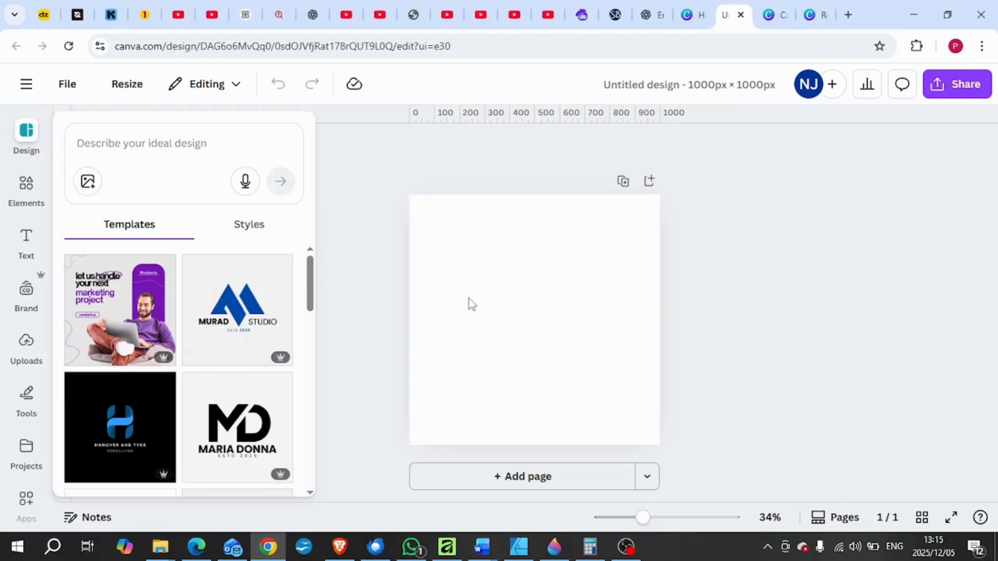
Name the untitled design "Logo".
{"action": "left_click", "coordinate": [752, 85]}
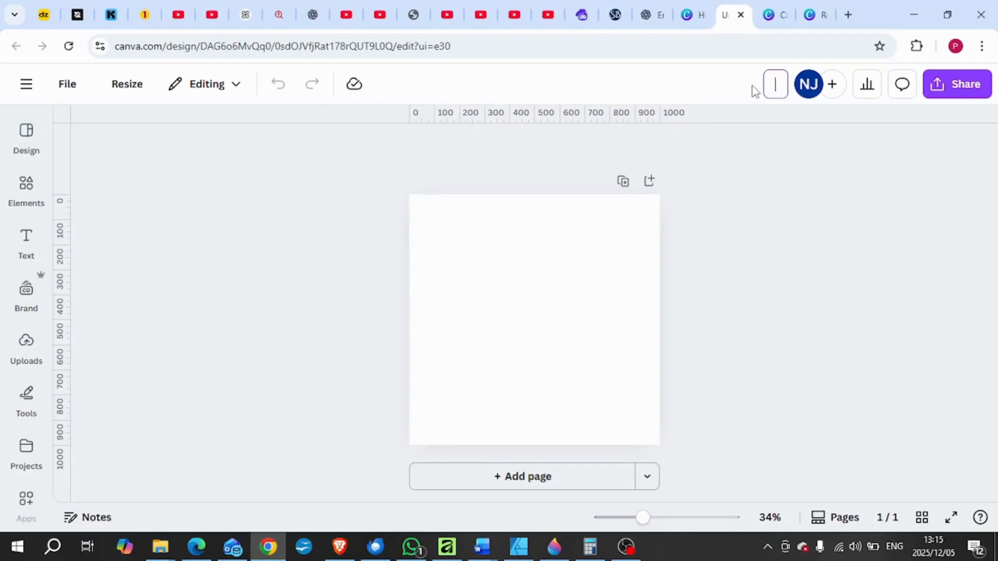
{"action": "type", "text": "Logo"}
{"action": "left_click", "coordinate": [514, 340]}
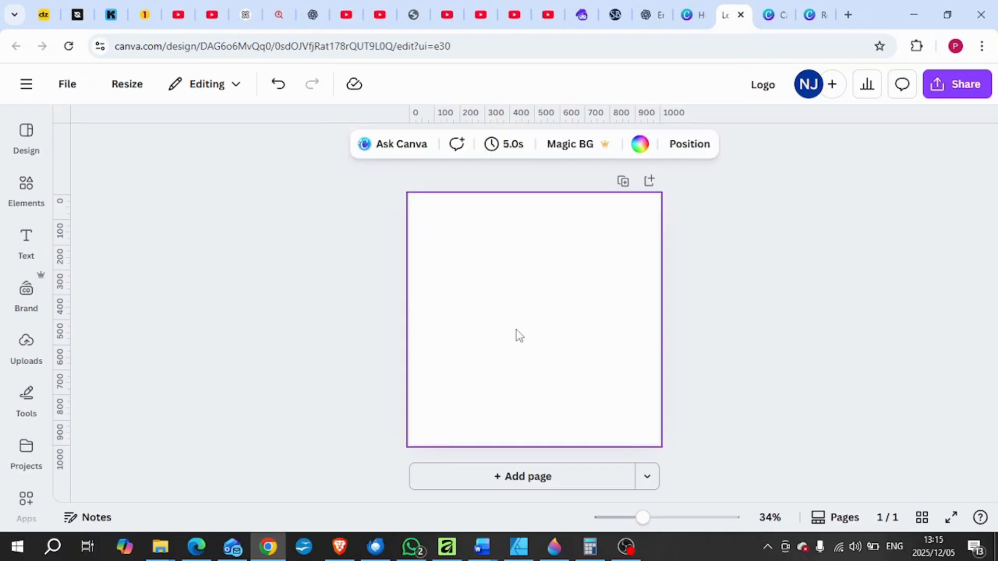
Search the design templates for "logo for chocolate wrappers".
{"action": "left_click", "coordinate": [29, 138]}
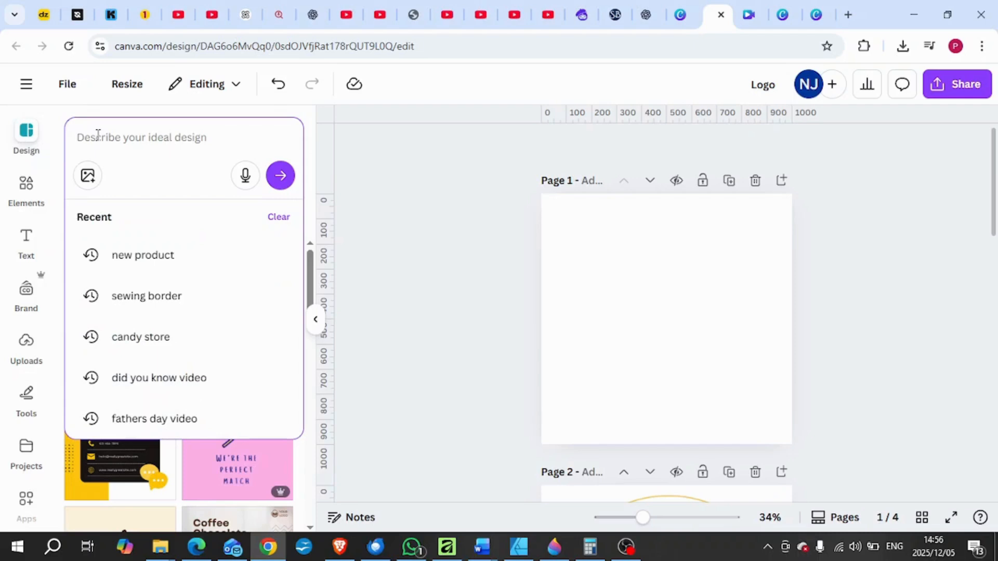
{"action": "left_click", "coordinate": [98, 135]}
{"action": "type", "text": "logo for cho"}
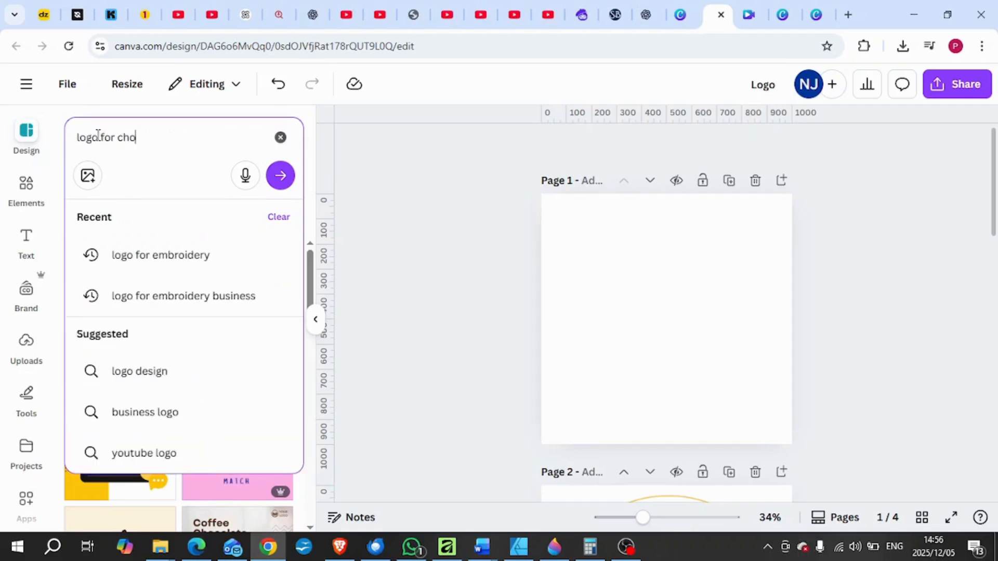
{"action": "type", "text": "colate wrapp"}
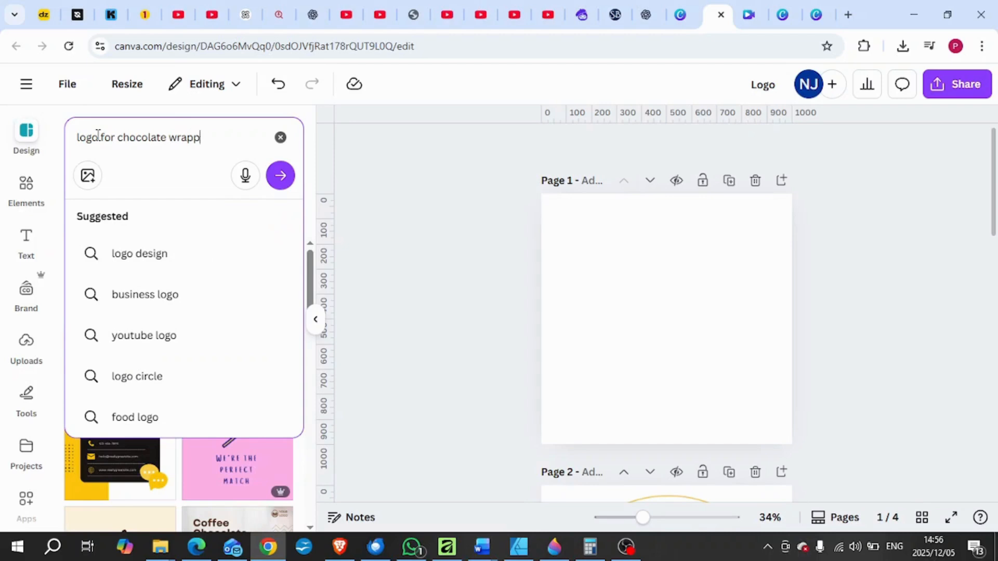
{"action": "key", "text": "Return"}
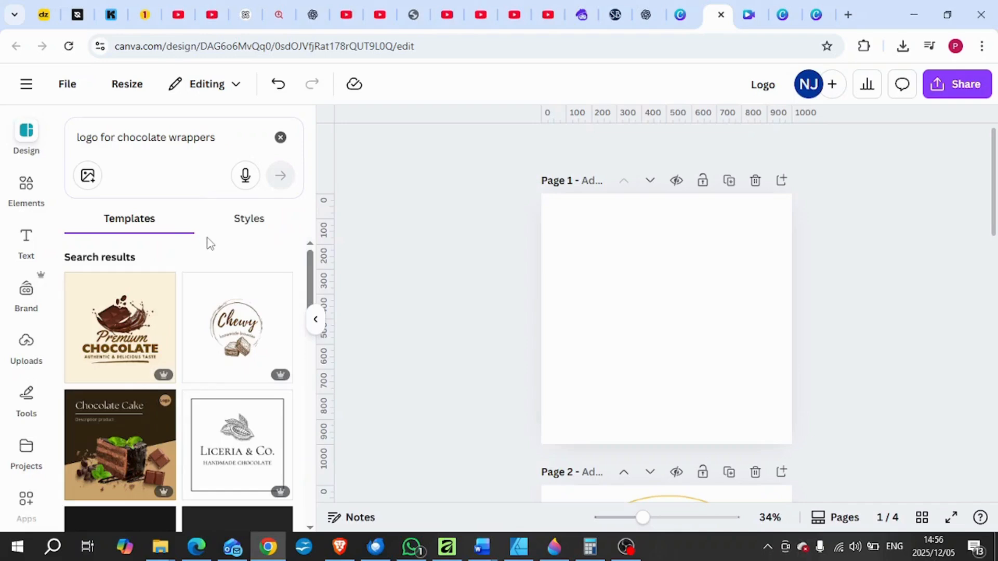
Browse the template results and apply the "Borcelle confectionery" chocolate bar logo to page 1.
{"action": "scroll", "coordinate": [215, 271], "scroll_direction": "down", "scroll_amount": 4}
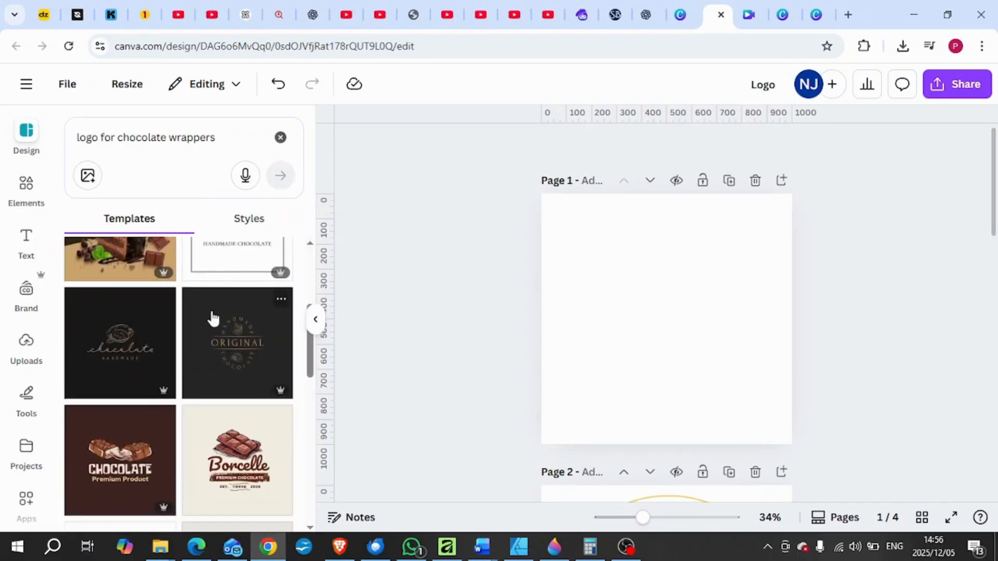
{"action": "scroll", "coordinate": [212, 318], "scroll_direction": "down", "scroll_amount": 6}
{"action": "scroll", "coordinate": [211, 318], "scroll_direction": "down", "scroll_amount": 3}
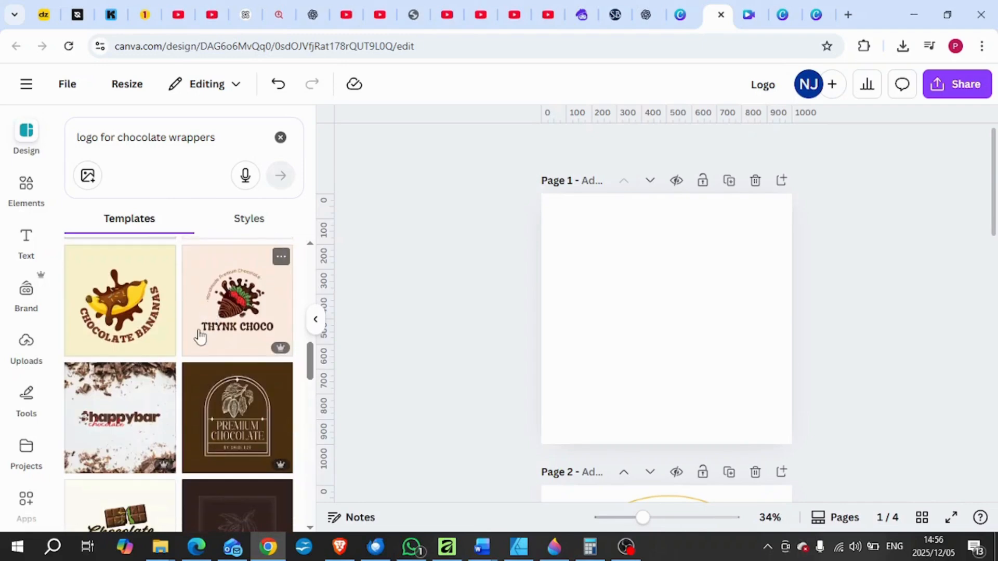
{"action": "scroll", "coordinate": [200, 336], "scroll_direction": "down", "scroll_amount": 4}
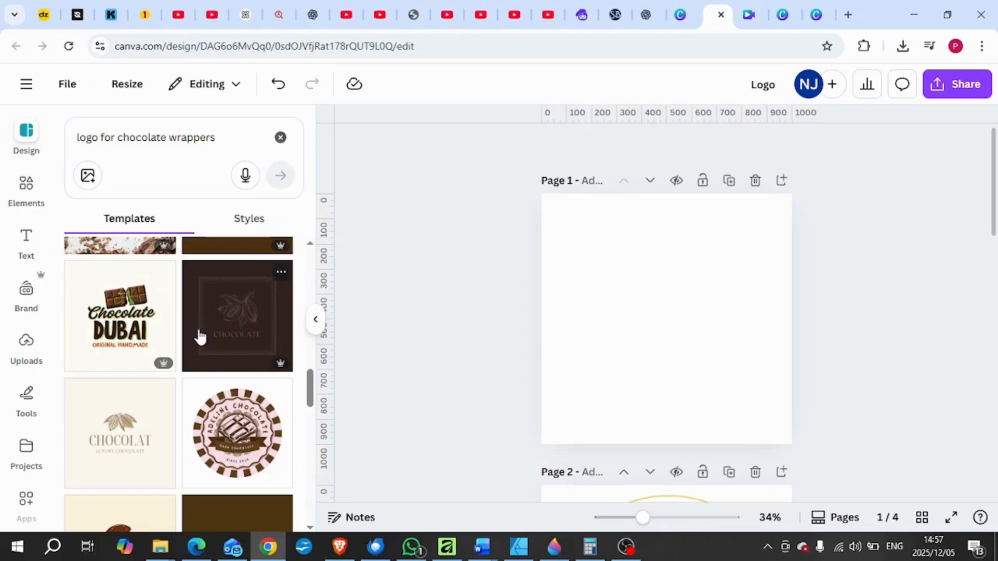
{"action": "scroll", "coordinate": [195, 337], "scroll_direction": "down", "scroll_amount": 1}
{"action": "scroll", "coordinate": [195, 335], "scroll_direction": "down", "scroll_amount": 2}
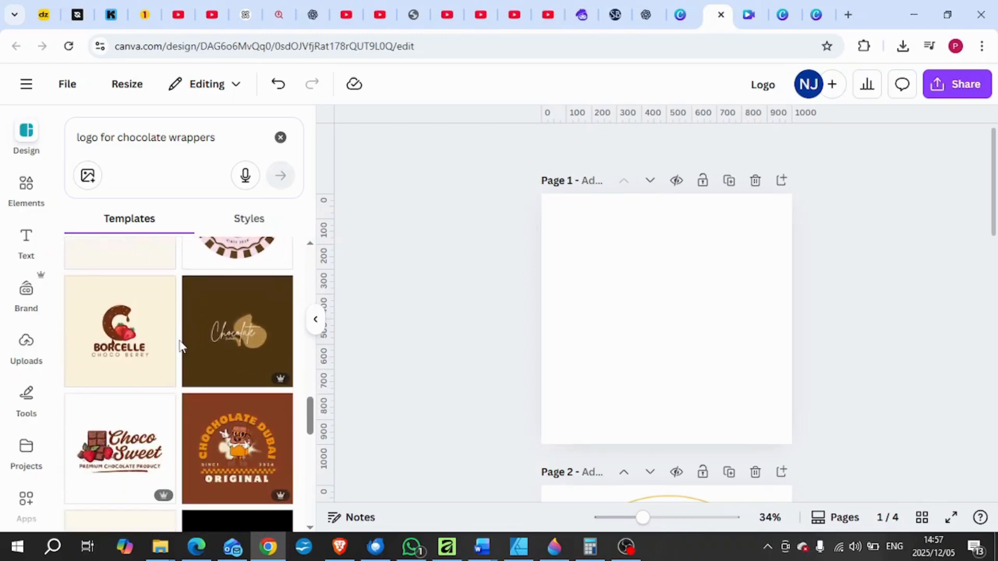
{"action": "scroll", "coordinate": [181, 347], "scroll_direction": "down", "scroll_amount": 1}
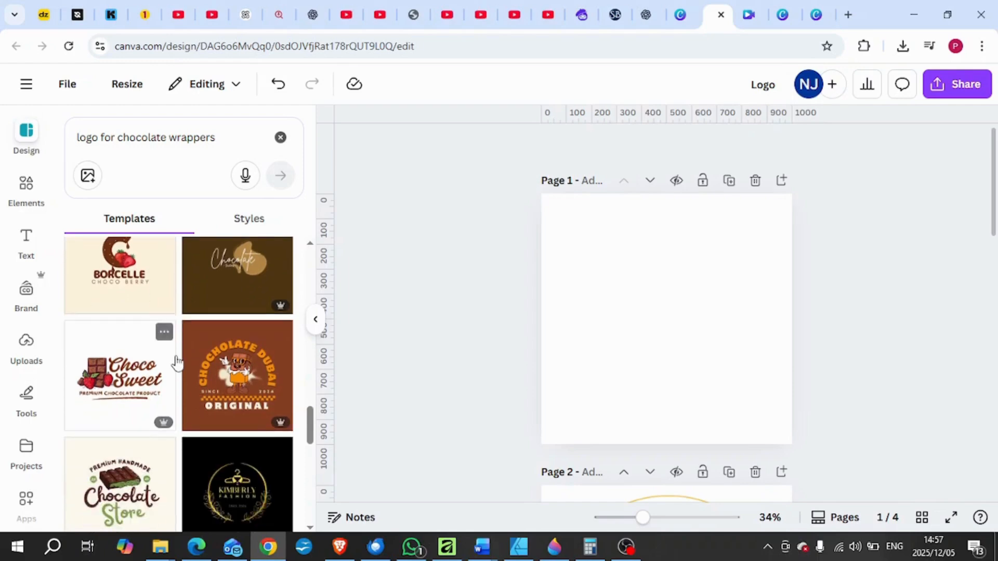
{"action": "scroll", "coordinate": [177, 363], "scroll_direction": "down", "scroll_amount": 3}
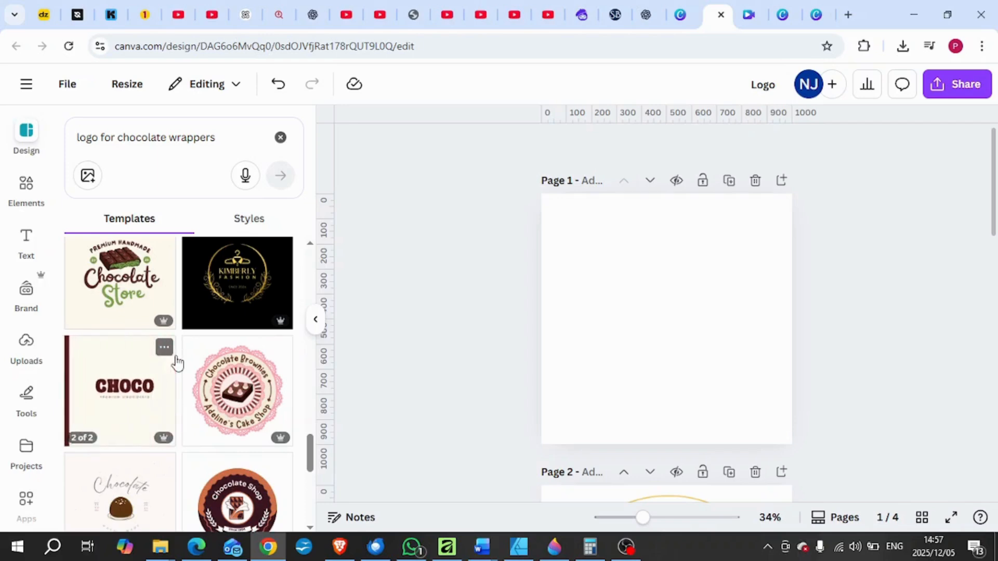
{"action": "scroll", "coordinate": [178, 362], "scroll_direction": "down", "scroll_amount": 1}
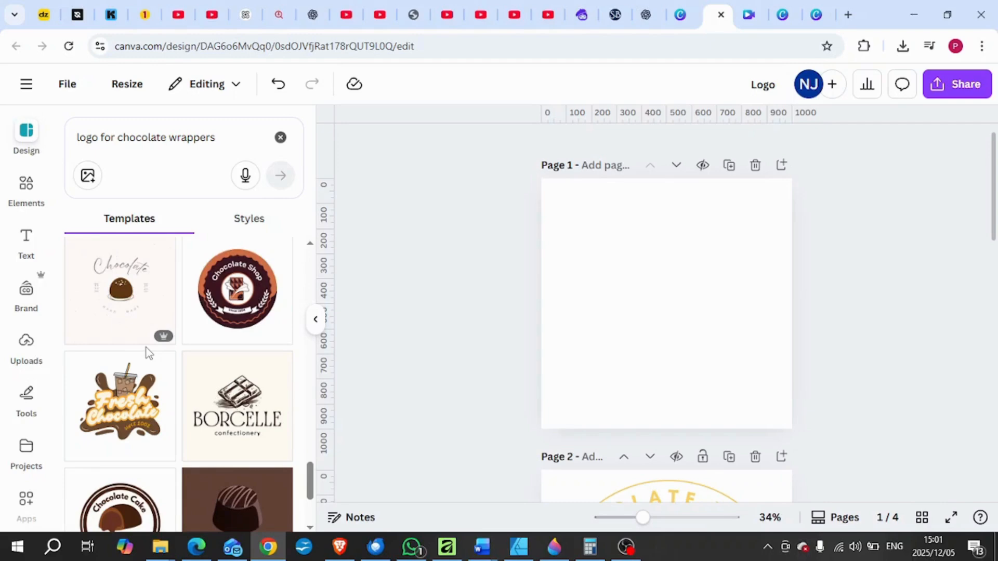
{"action": "scroll", "coordinate": [147, 349], "scroll_direction": "down", "scroll_amount": 2}
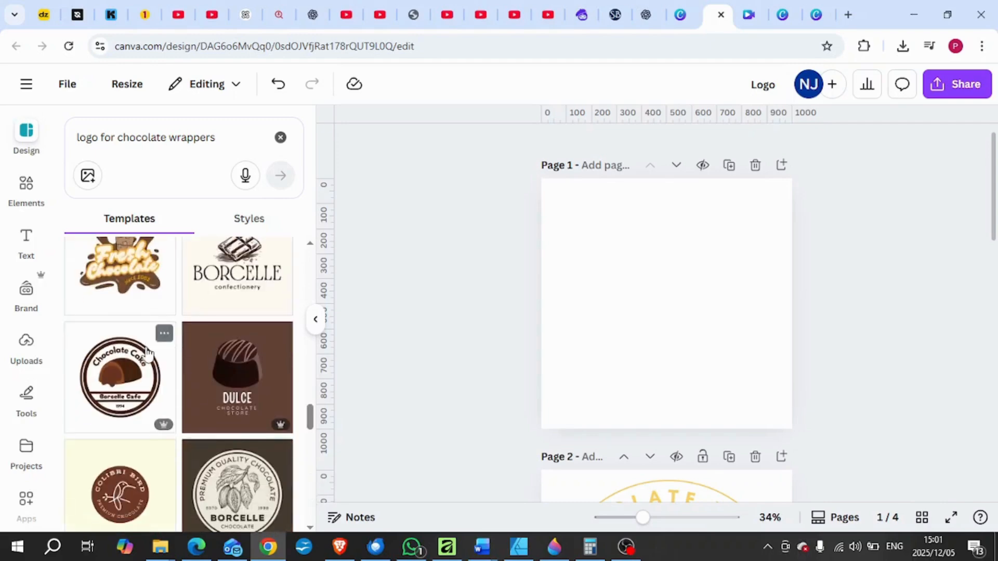
{"action": "scroll", "coordinate": [148, 353], "scroll_direction": "up", "scroll_amount": 2}
{"action": "left_click", "coordinate": [235, 402]}
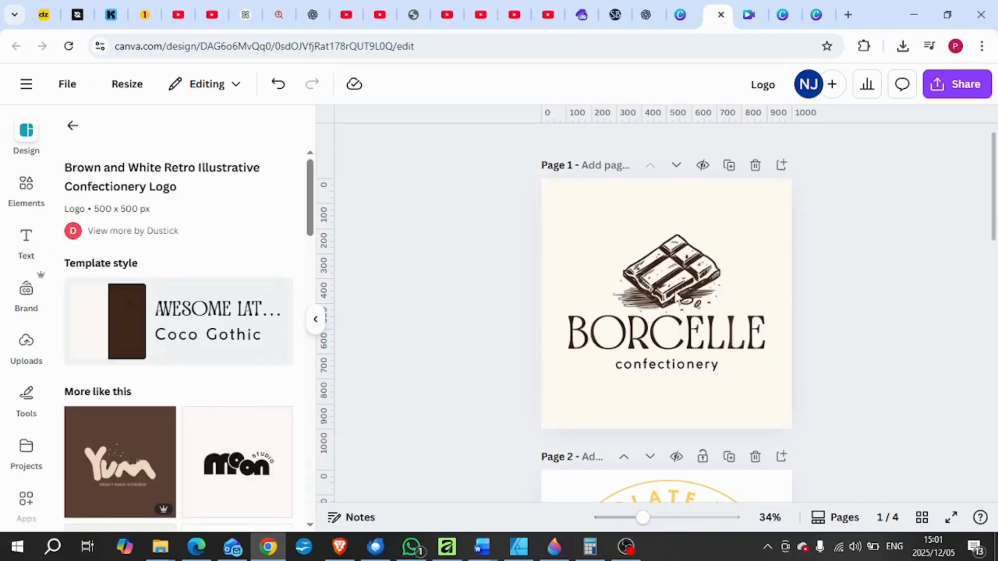
Replace the BORCELLE heading text with "CHOCOLATE WRAPPERS".
{"action": "left_click", "coordinate": [676, 278]}
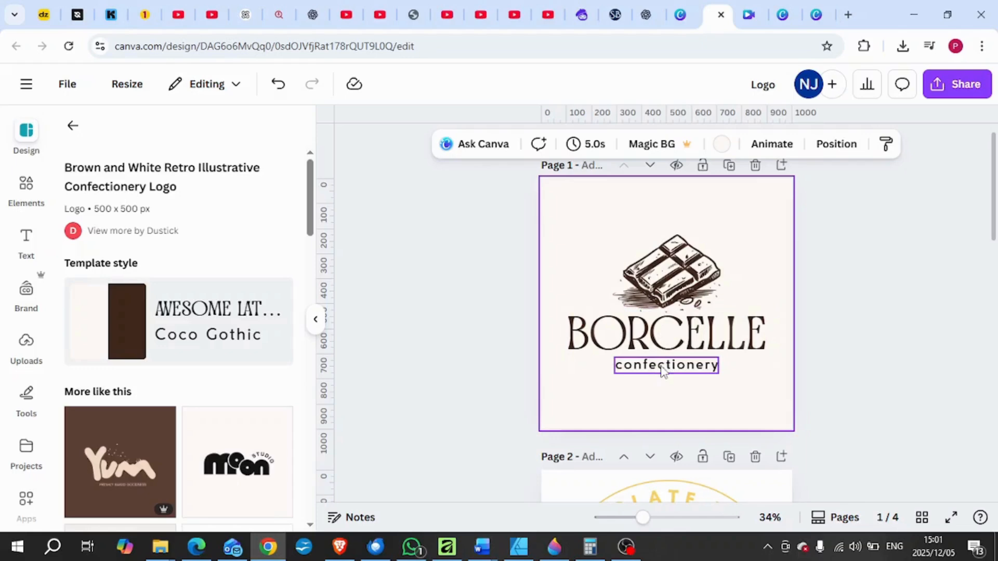
{"action": "double_click", "coordinate": [672, 338]}
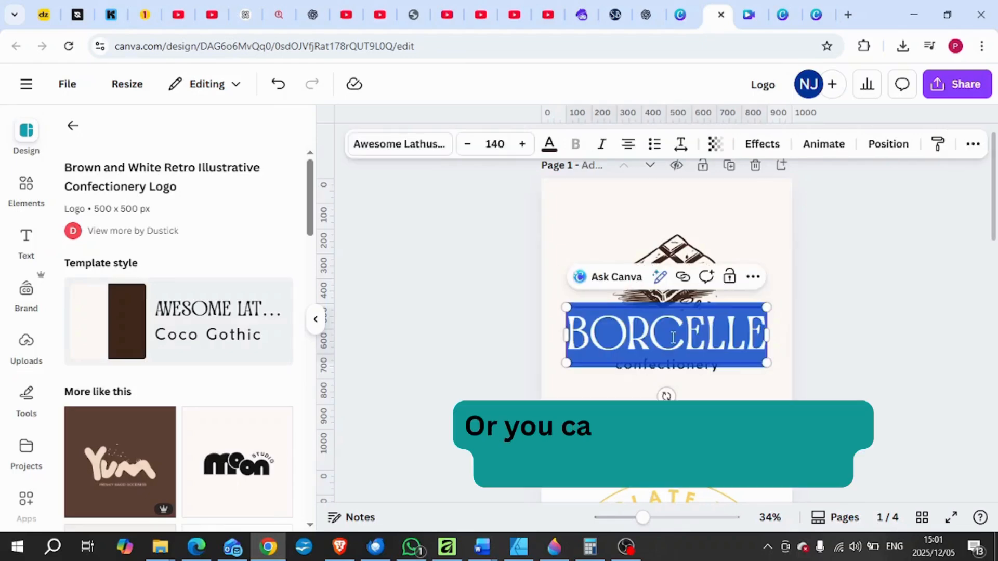
{"action": "type", "text": "CHOCOLATE WRAPPERS"}
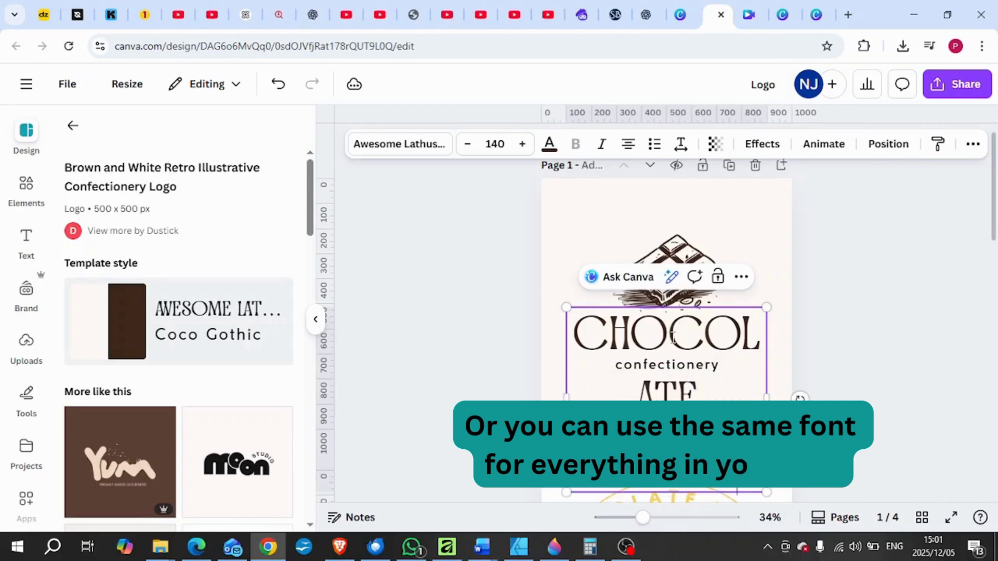
{"action": "left_click", "coordinate": [877, 274]}
Reduce the CHOCOLATE WRAPPERS heading's font size to 70,6 so it fits on two lines.
{"action": "left_click", "coordinate": [704, 334]}
{"action": "left_click", "coordinate": [466, 147]}
{"action": "left_click", "coordinate": [466, 146]}
{"action": "left_click", "coordinate": [467, 146]}
{"action": "left_click", "coordinate": [466, 147]}
{"action": "left_click", "coordinate": [466, 146]}
{"action": "left_click", "coordinate": [466, 146]}
{"action": "left_click", "coordinate": [466, 146]}
{"action": "left_click", "coordinate": [466, 146]}
{"action": "left_click", "coordinate": [466, 146]}
{"action": "left_click", "coordinate": [466, 147]}
{"action": "left_click", "coordinate": [466, 148]}
{"action": "left_click", "coordinate": [466, 148]}
{"action": "left_click", "coordinate": [466, 148]}
{"action": "left_click", "coordinate": [466, 148]}
{"action": "left_click", "coordinate": [466, 147]}
{"action": "left_click", "coordinate": [466, 148]}
{"action": "left_click", "coordinate": [466, 147]}
{"action": "left_click", "coordinate": [466, 148]}
{"action": "left_click", "coordinate": [466, 148]}
{"action": "left_click", "coordinate": [466, 147]}
{"action": "left_click", "coordinate": [466, 148]}
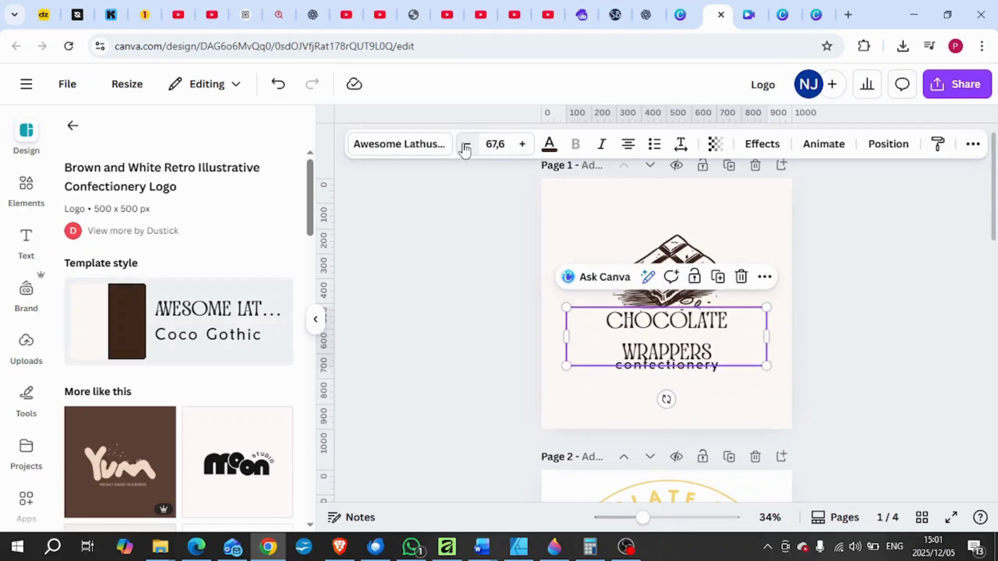
{"action": "left_click", "coordinate": [522, 145]}
{"action": "left_click", "coordinate": [522, 145]}
{"action": "left_click", "coordinate": [523, 145]}
{"action": "left_click", "coordinate": [837, 390]}
Set the line spacing of the CHOCOLATE WRAPPERS heading to 0.88.
{"action": "left_click", "coordinate": [678, 353]}
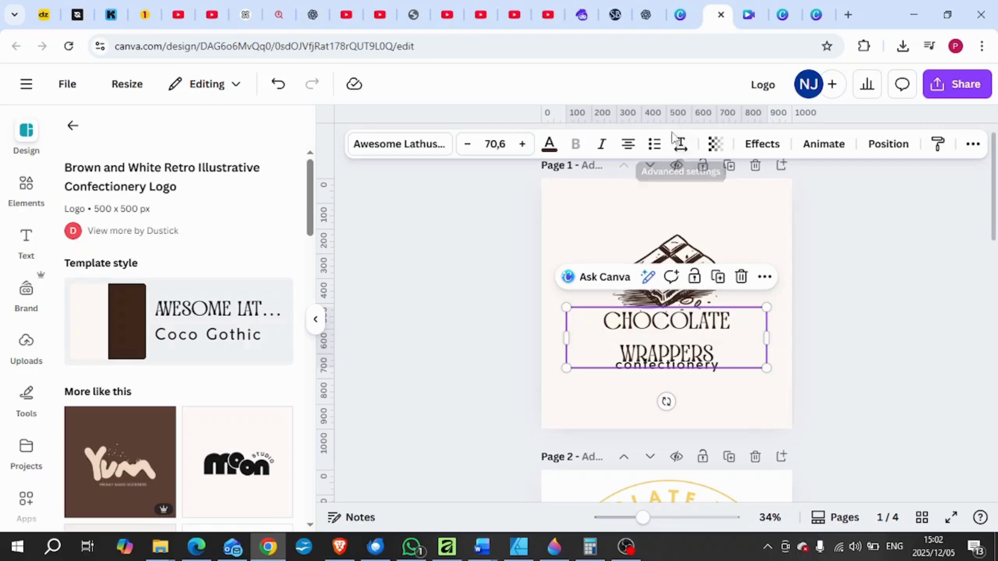
{"action": "left_click", "coordinate": [680, 145]}
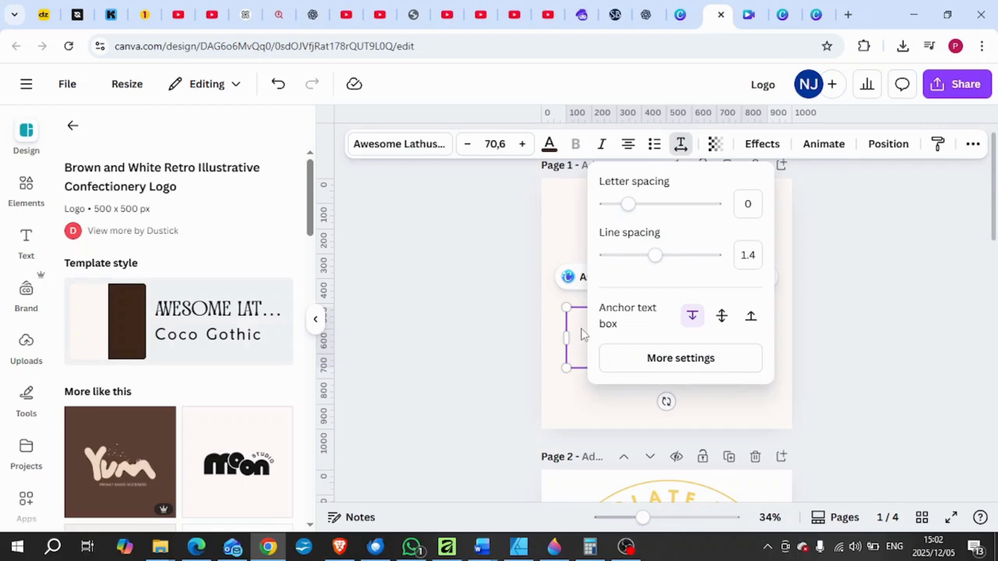
{"action": "left_click", "coordinate": [681, 358]}
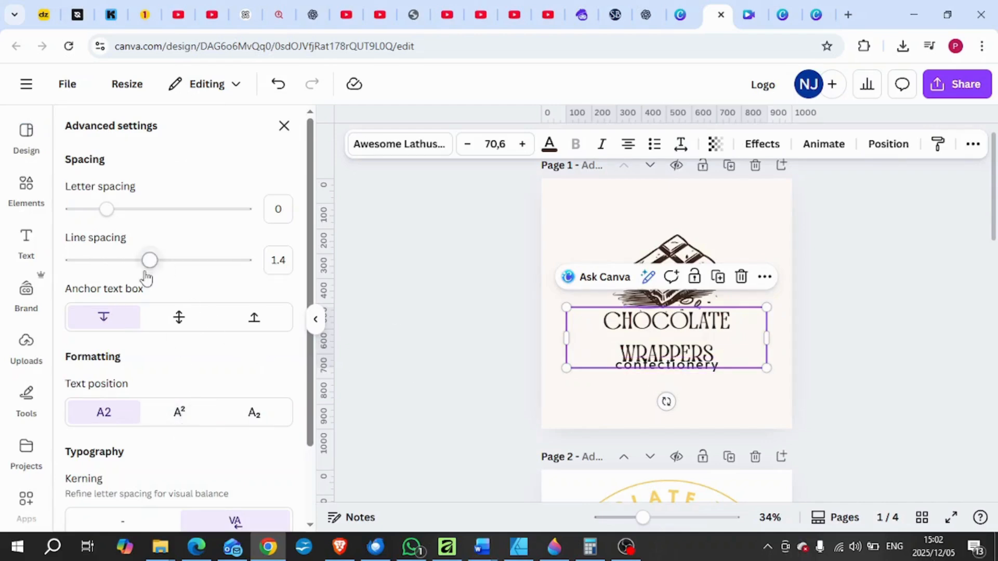
{"action": "left_click_drag", "start_coordinate": [149, 260], "coordinate": [106, 258]}
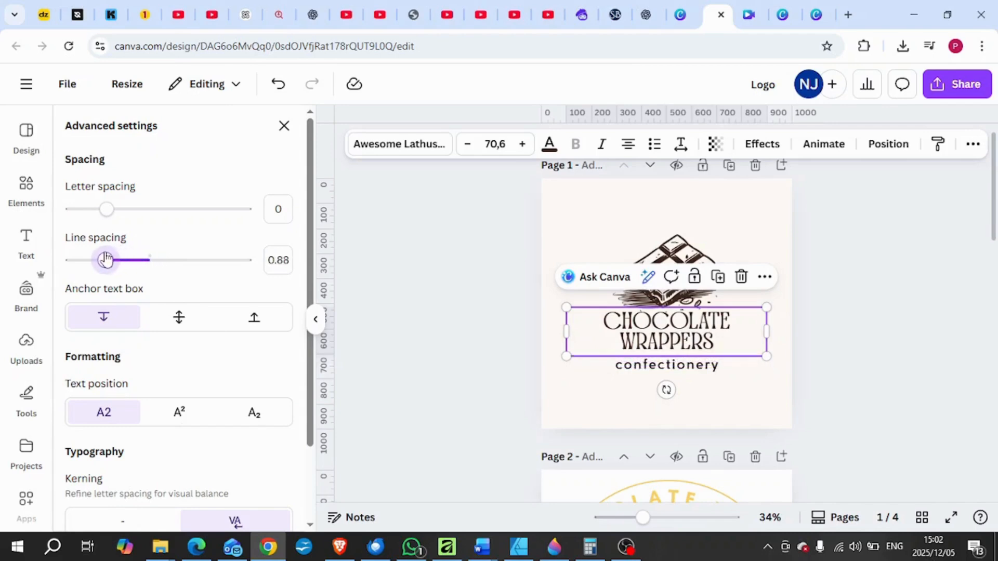
{"action": "left_click", "coordinate": [784, 375]}
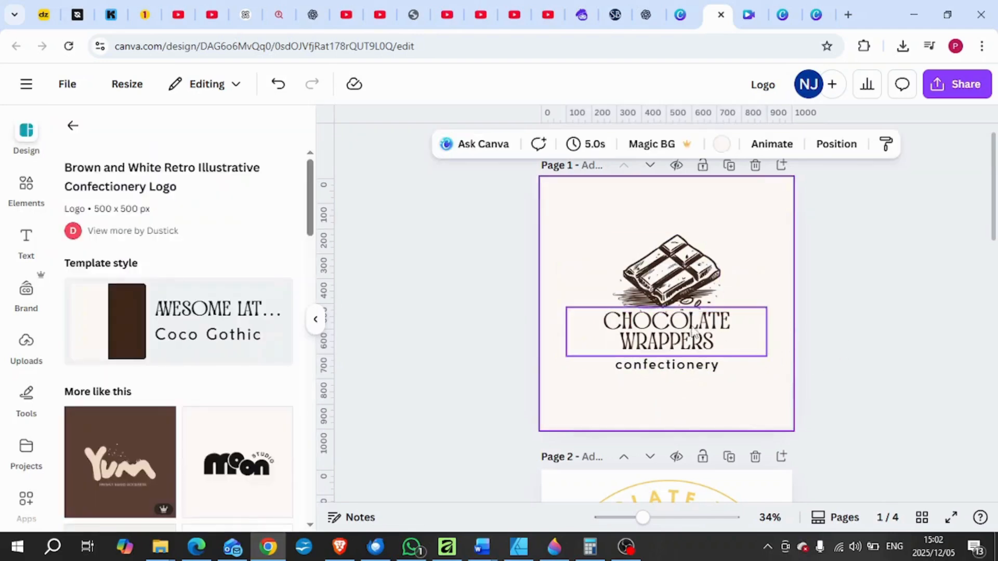
{"action": "left_click", "coordinate": [694, 340]}
{"action": "left_click", "coordinate": [888, 144]}
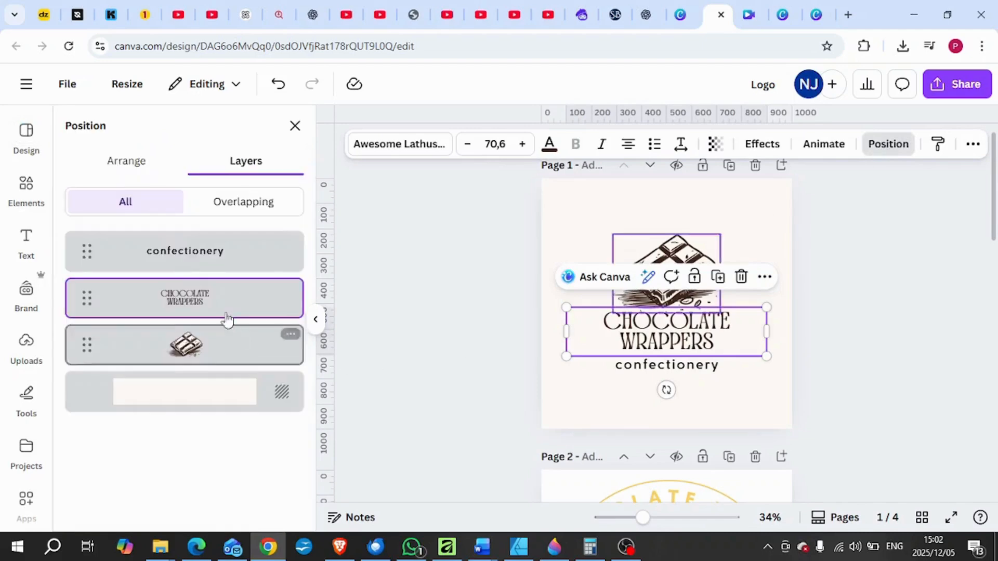
{"action": "left_click", "coordinate": [108, 162]}
{"action": "left_click", "coordinate": [704, 391]}
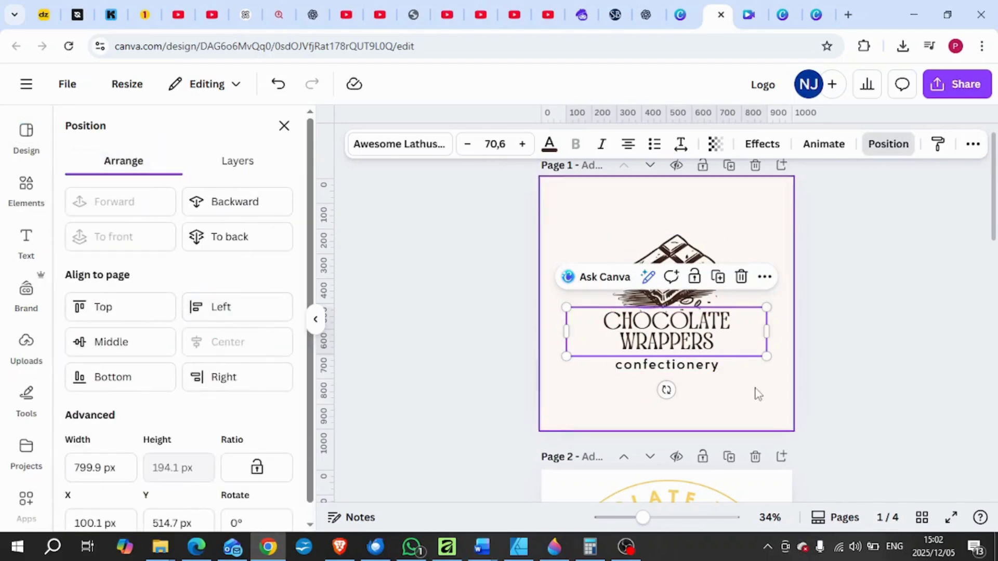
Replace the "confectionery" line below the heading with the business phone number.
{"action": "left_click", "coordinate": [701, 365]}
{"action": "double_click", "coordinate": [701, 366]}
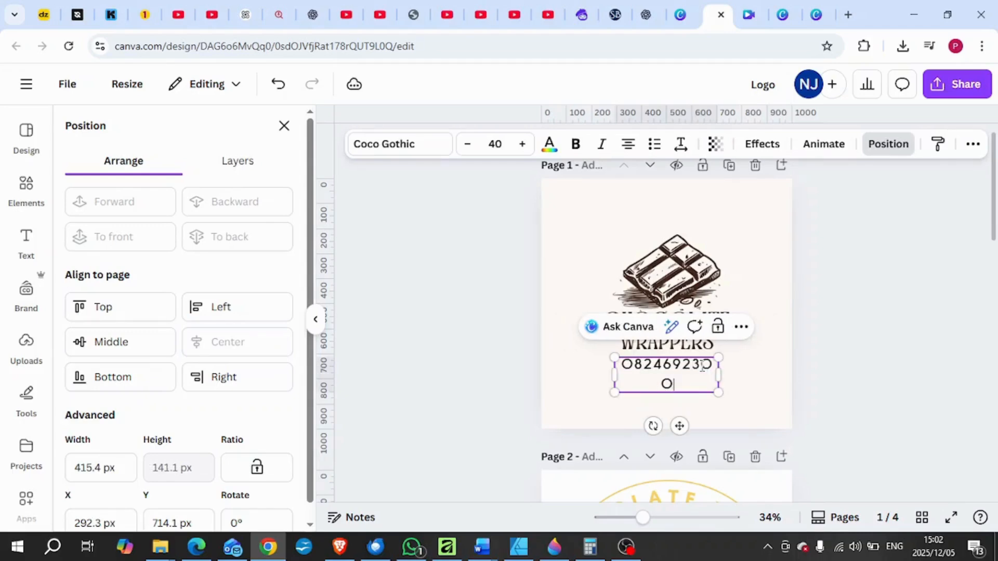
{"action": "left_click_drag", "start_coordinate": [721, 375], "coordinate": [685, 364]}
{"action": "left_click", "coordinate": [849, 388]}
Set the phone number's font size to 44 and widen its text box so the number fits on one line.
{"action": "left_click", "coordinate": [521, 144]}
{"action": "left_click", "coordinate": [522, 144]}
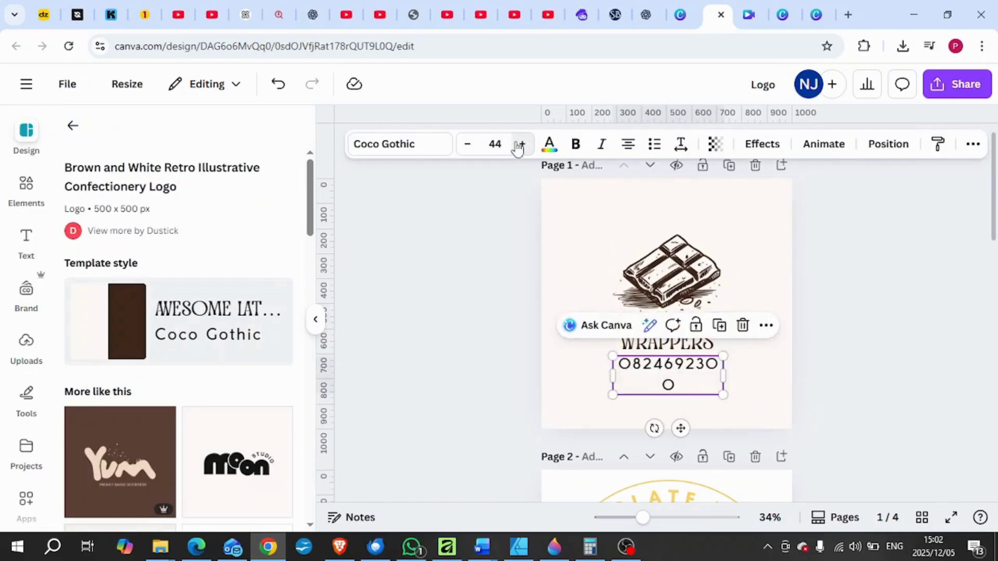
{"action": "left_click_drag", "start_coordinate": [728, 374], "coordinate": [737, 379]}
{"action": "left_click", "coordinate": [855, 390]}
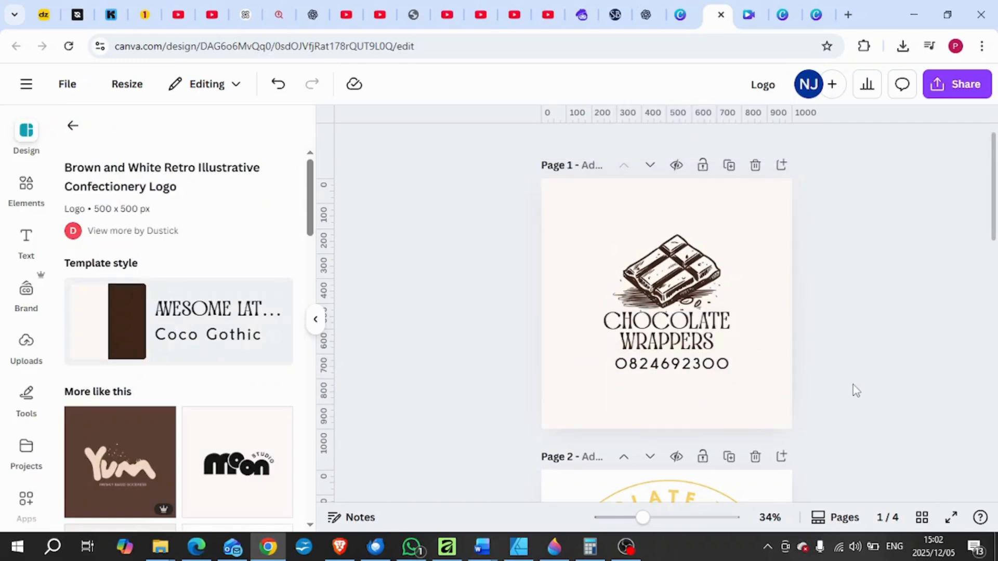
Move the phone number slightly closer beneath the heading and centre it horizontally on the page.
{"action": "left_click", "coordinate": [700, 362]}
{"action": "left_click_drag", "start_coordinate": [700, 362], "coordinate": [700, 354]}
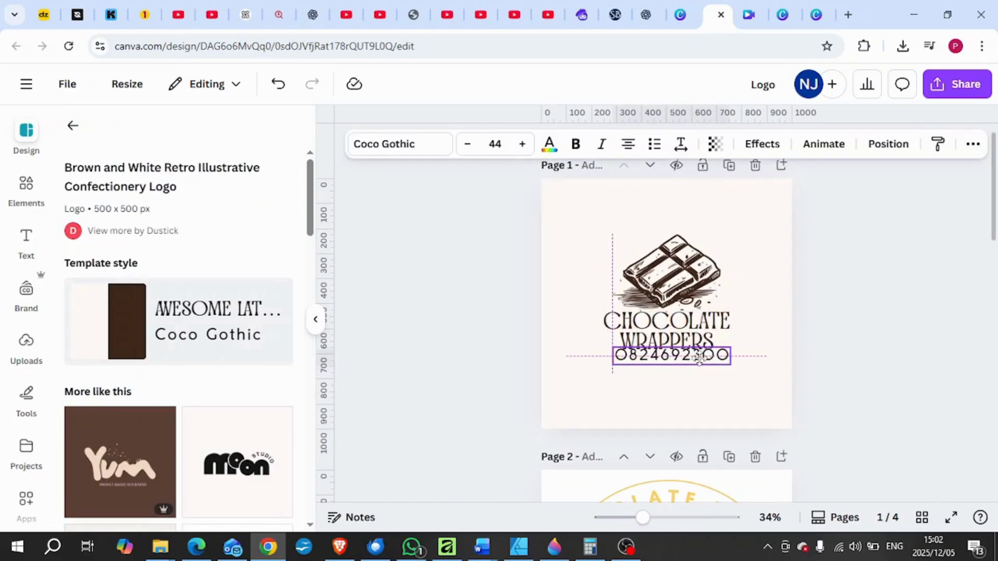
{"action": "left_click", "coordinate": [724, 412]}
{"action": "left_click", "coordinate": [695, 362]}
{"action": "left_click_drag", "start_coordinate": [697, 365], "coordinate": [697, 369]}
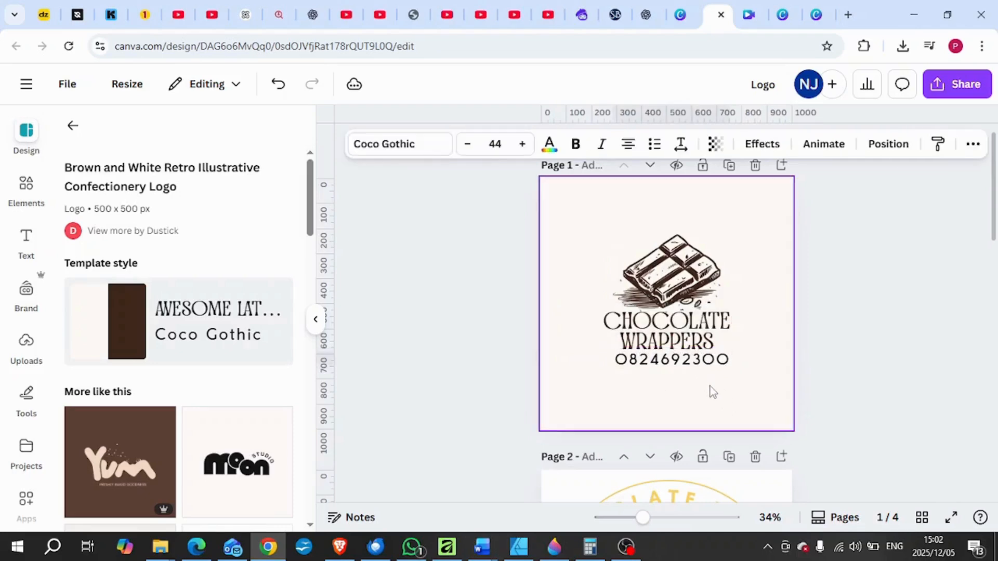
{"action": "left_click", "coordinate": [888, 144]}
{"action": "left_click", "coordinate": [242, 347]}
{"action": "left_click", "coordinate": [855, 357]}
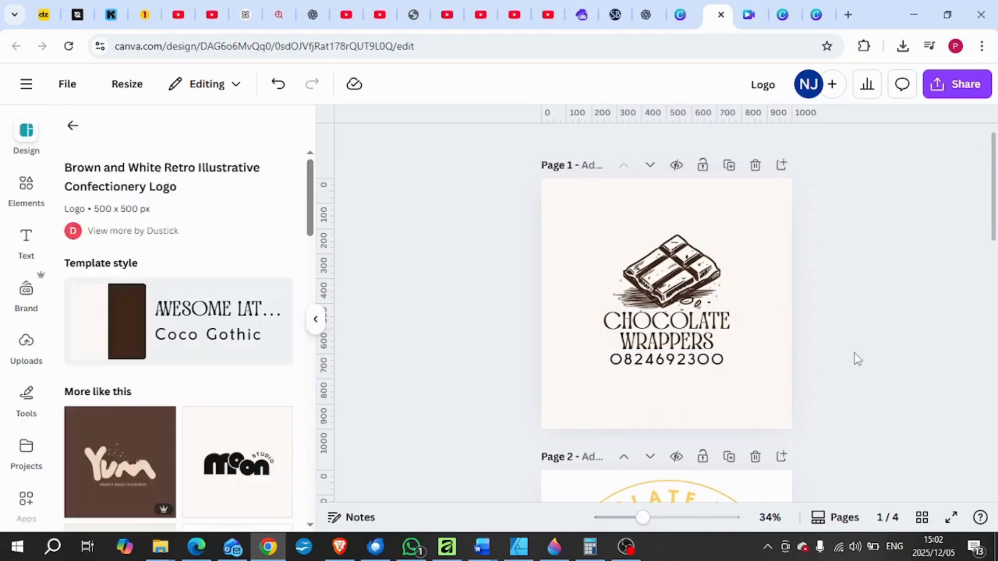
Change the background colour of page 1 to white.
{"action": "left_click", "coordinate": [768, 210]}
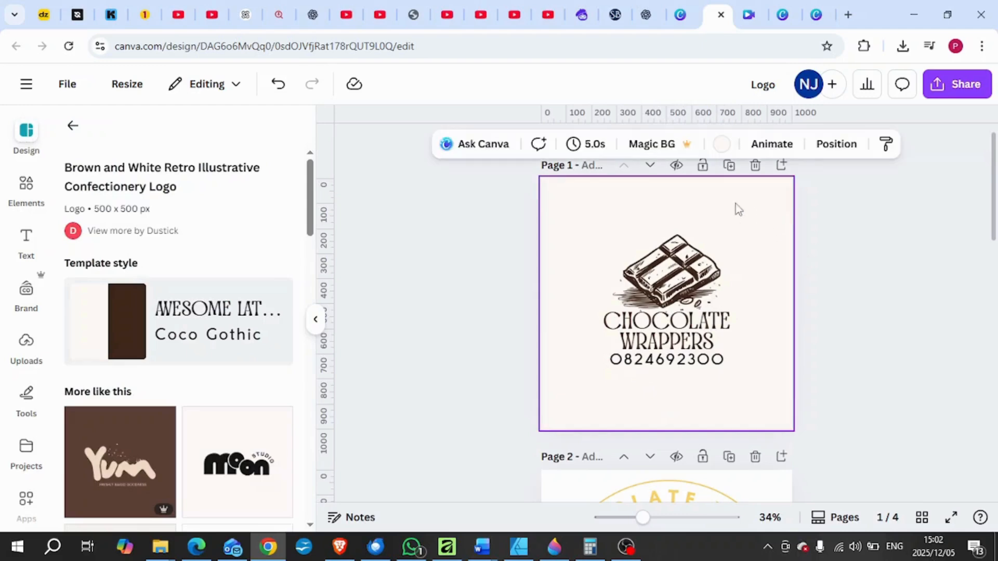
{"action": "left_click", "coordinate": [721, 144]}
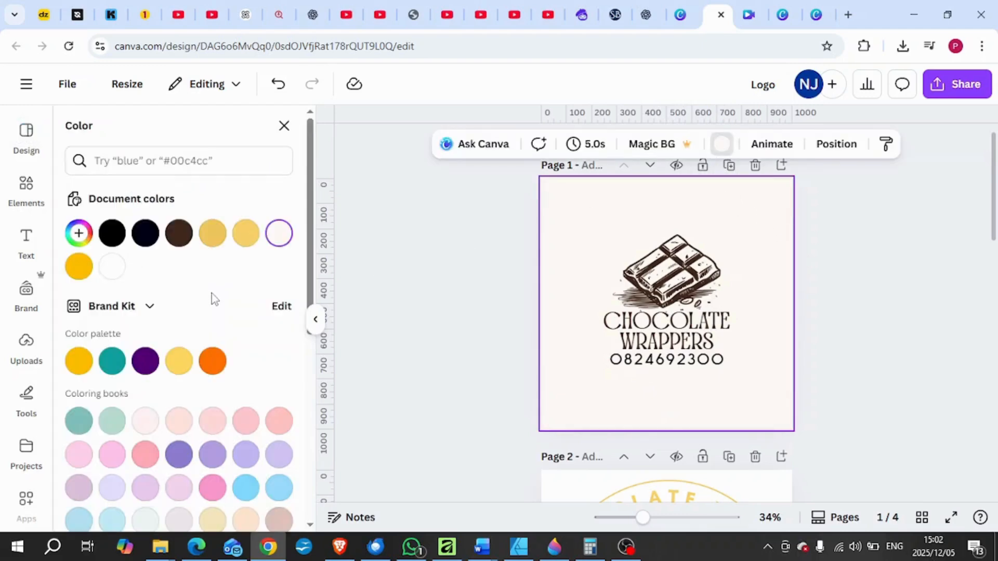
{"action": "left_click", "coordinate": [111, 266]}
{"action": "left_click", "coordinate": [848, 399]}
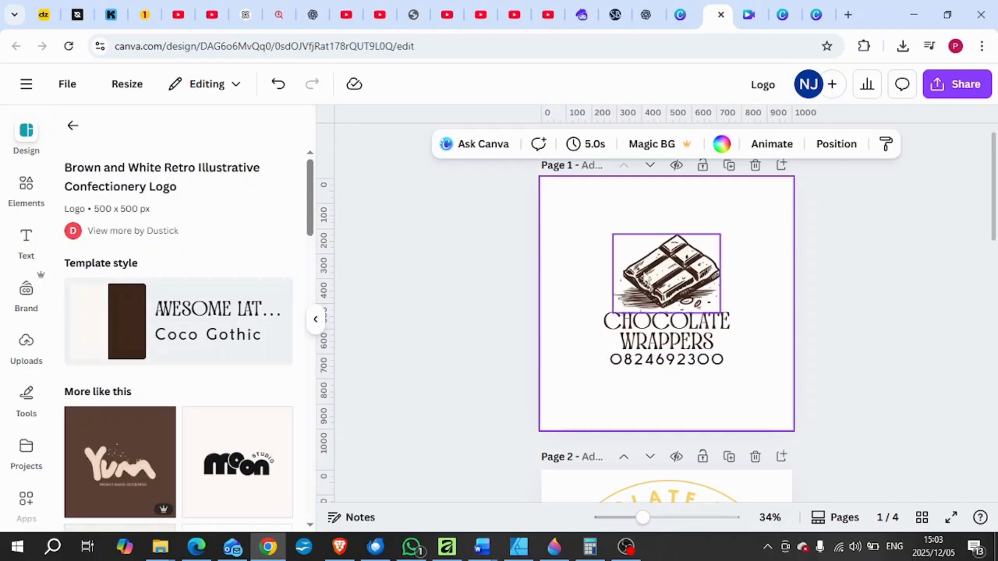
Shrink the chocolate bar illustration to about half its size and centre it directly above the CHOCOLATE WRAPPERS heading.
{"action": "left_click", "coordinate": [668, 273]}
{"action": "left_click_drag", "start_coordinate": [722, 238], "coordinate": [670, 291]}
{"action": "left_click", "coordinate": [785, 360]}
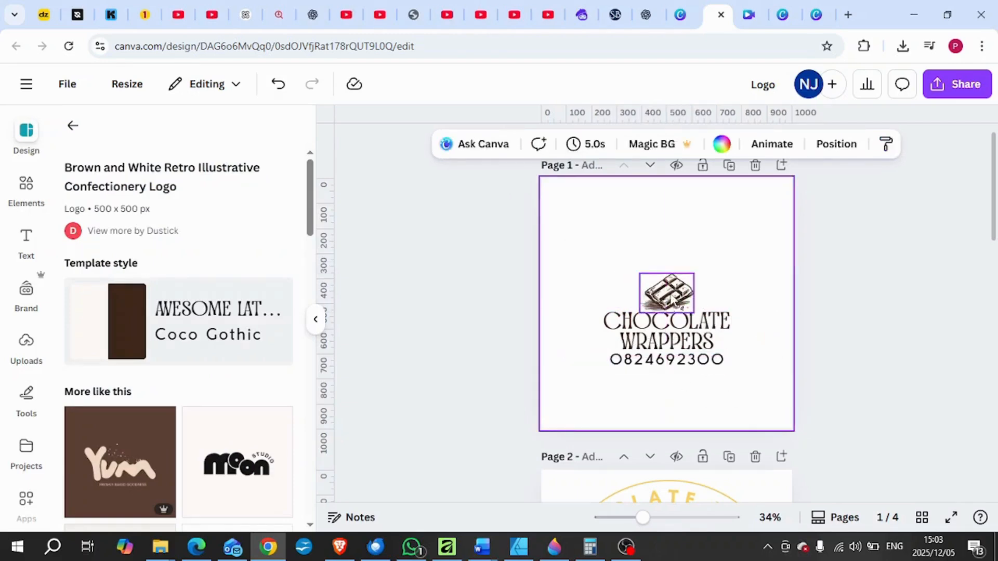
Group the illustration, heading and phone number, and scale the group down to a small logo on the page's upper-left area.
{"action": "left_click", "coordinate": [671, 301]}
{"action": "left_click", "coordinate": [785, 364]}
{"action": "left_click_drag", "start_coordinate": [784, 382], "coordinate": [618, 252]}
{"action": "left_click", "coordinate": [613, 243]}
{"action": "left_click_drag", "start_coordinate": [766, 370], "coordinate": [627, 285]}
{"action": "left_click_drag", "start_coordinate": [606, 333], "coordinate": [606, 291]}
{"action": "left_click", "coordinate": [607, 347]}
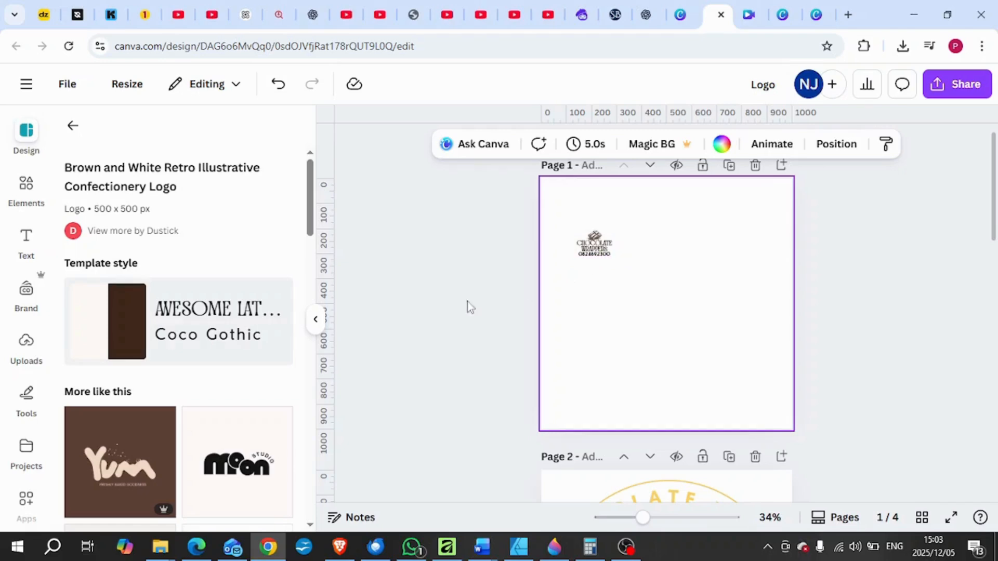
Add the floral "Hello Spring" wrapper image from the uploaded images to page 1.
{"action": "left_click", "coordinate": [30, 359]}
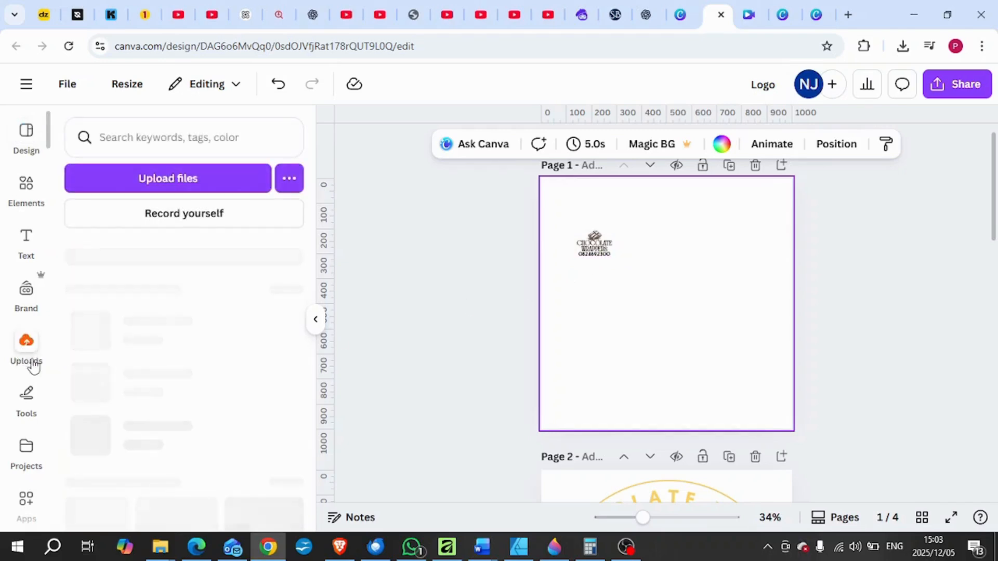
{"action": "mouse_move", "coordinate": [129, 414]}
{"action": "scroll", "coordinate": [128, 414], "scroll_direction": "down", "scroll_amount": 5}
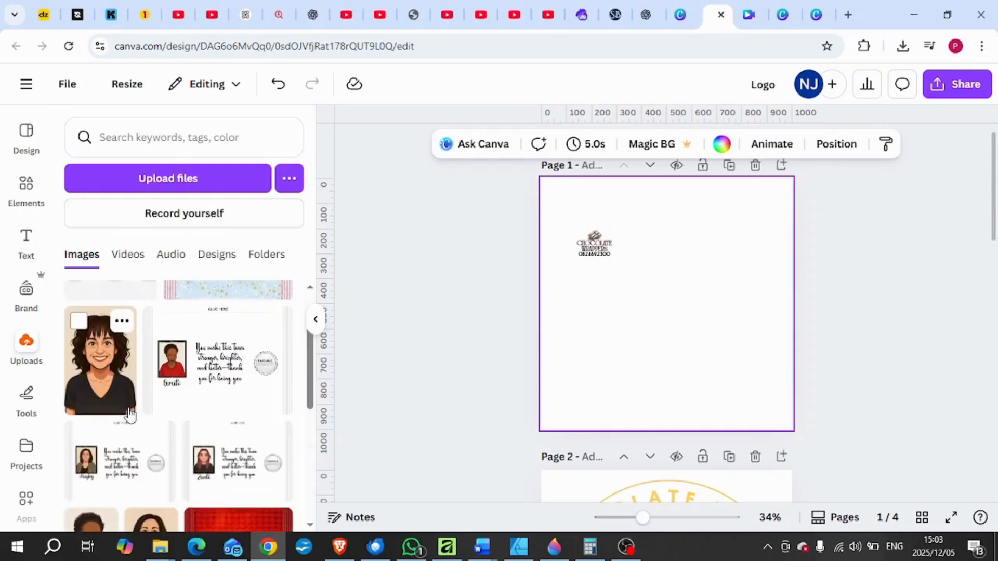
{"action": "scroll", "coordinate": [130, 416], "scroll_direction": "up", "scroll_amount": 3}
{"action": "scroll", "coordinate": [130, 416], "scroll_direction": "down", "scroll_amount": 4}
{"action": "scroll", "coordinate": [130, 415], "scroll_direction": "up", "scroll_amount": 1}
{"action": "scroll", "coordinate": [130, 416], "scroll_direction": "down", "scroll_amount": 4}
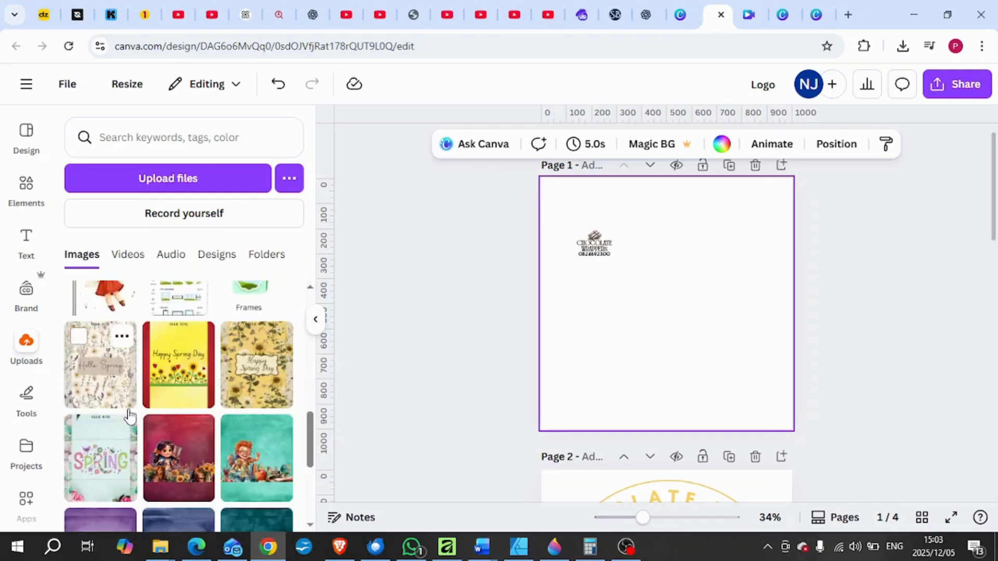
{"action": "scroll", "coordinate": [130, 416], "scroll_direction": "down", "scroll_amount": 3}
{"action": "scroll", "coordinate": [130, 416], "scroll_direction": "up", "scroll_amount": 2}
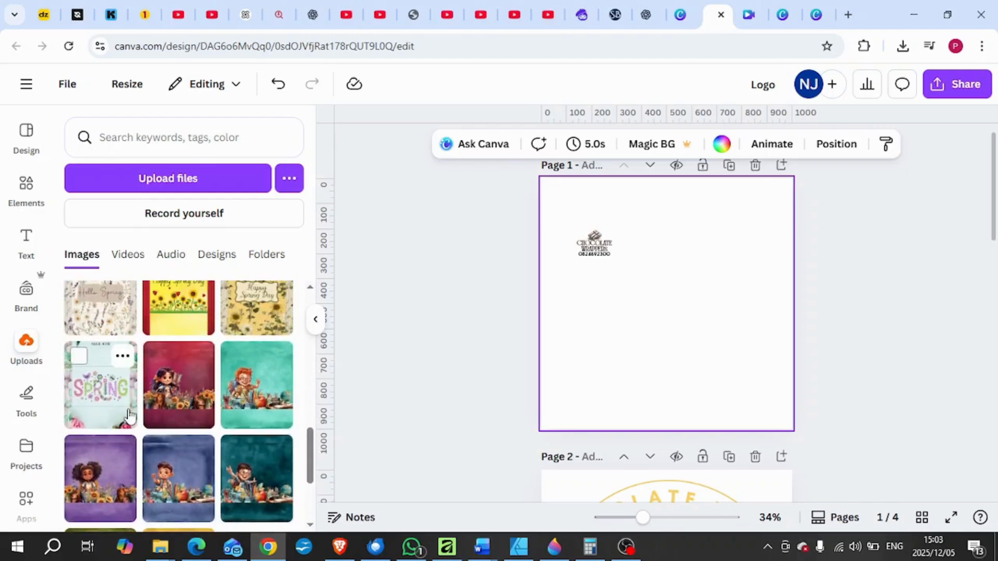
{"action": "left_click", "coordinate": [99, 315]}
{"action": "scroll", "coordinate": [281, 403], "scroll_direction": "down", "scroll_amount": 2}
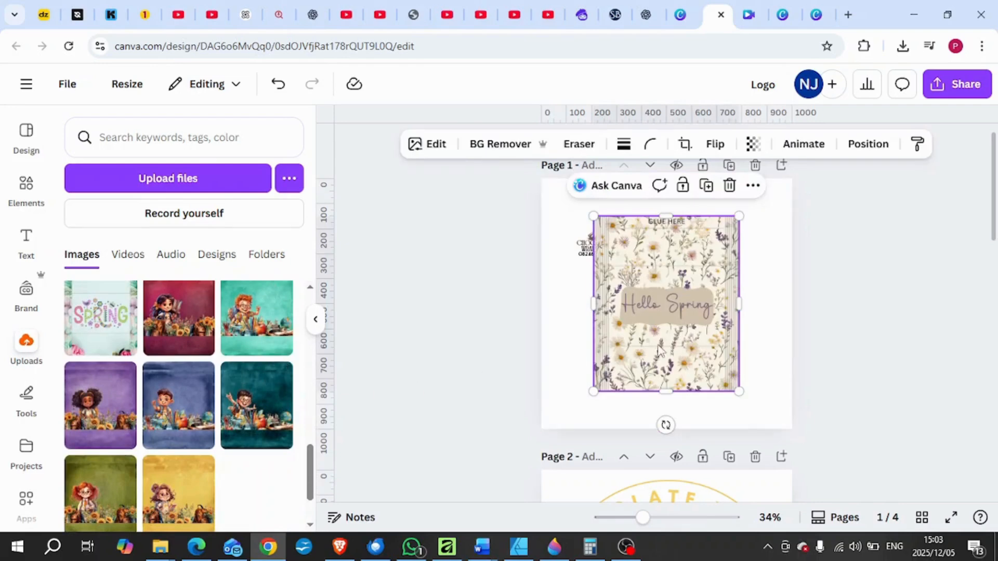
Move the small logo to the page's lower-left area, then enlarge the Hello Spring wrapper and centre it horizontally on the page.
{"action": "left_click_drag", "start_coordinate": [653, 349], "coordinate": [683, 349]}
{"action": "left_click", "coordinate": [588, 275]}
{"action": "left_click_drag", "start_coordinate": [586, 303], "coordinate": [589, 408]}
{"action": "left_click_drag", "start_coordinate": [691, 342], "coordinate": [635, 319]}
{"action": "left_click_drag", "start_coordinate": [708, 364], "coordinate": [741, 407]}
{"action": "left_click_drag", "start_coordinate": [677, 346], "coordinate": [688, 343]}
{"action": "left_click", "coordinate": [784, 290]}
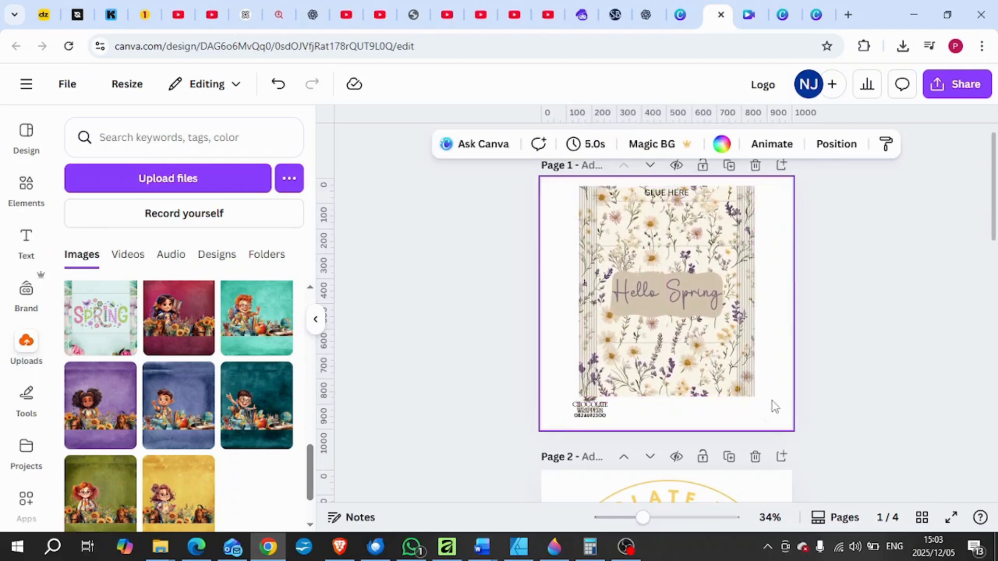
Move the logo to the wrapper's lower edge, centred horizontally, and place its layer above the wrapper image.
{"action": "left_click", "coordinate": [586, 422]}
{"action": "left_click_drag", "start_coordinate": [586, 422], "coordinate": [667, 406]}
{"action": "left_click", "coordinate": [953, 144]}
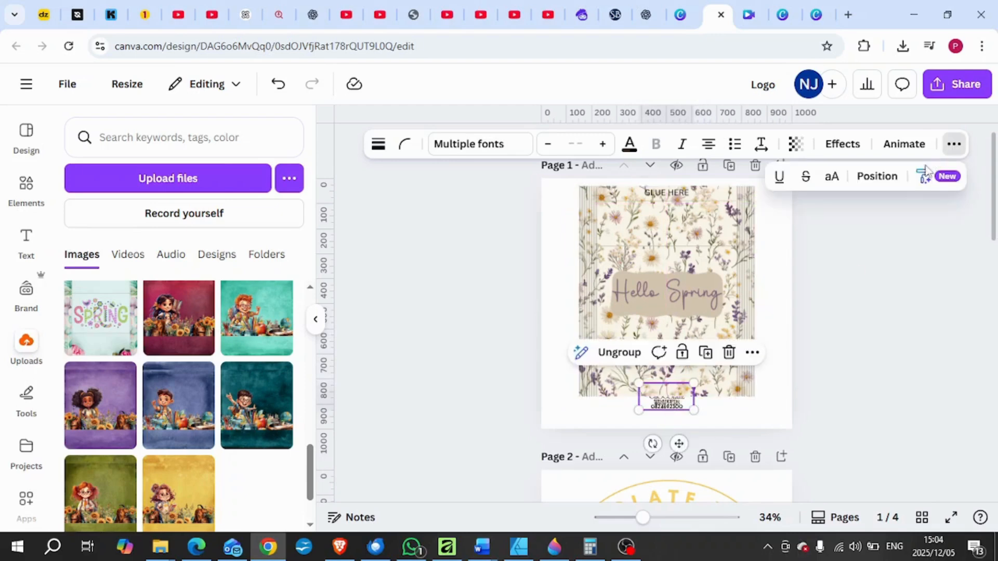
{"action": "left_click", "coordinate": [878, 177]}
{"action": "left_click", "coordinate": [240, 169]}
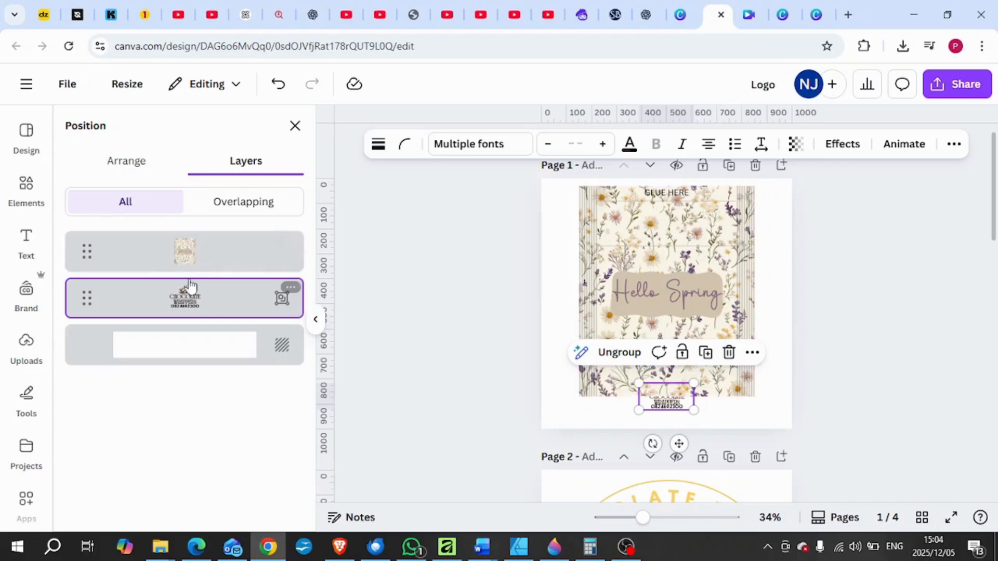
{"action": "left_click_drag", "start_coordinate": [195, 301], "coordinate": [208, 267]}
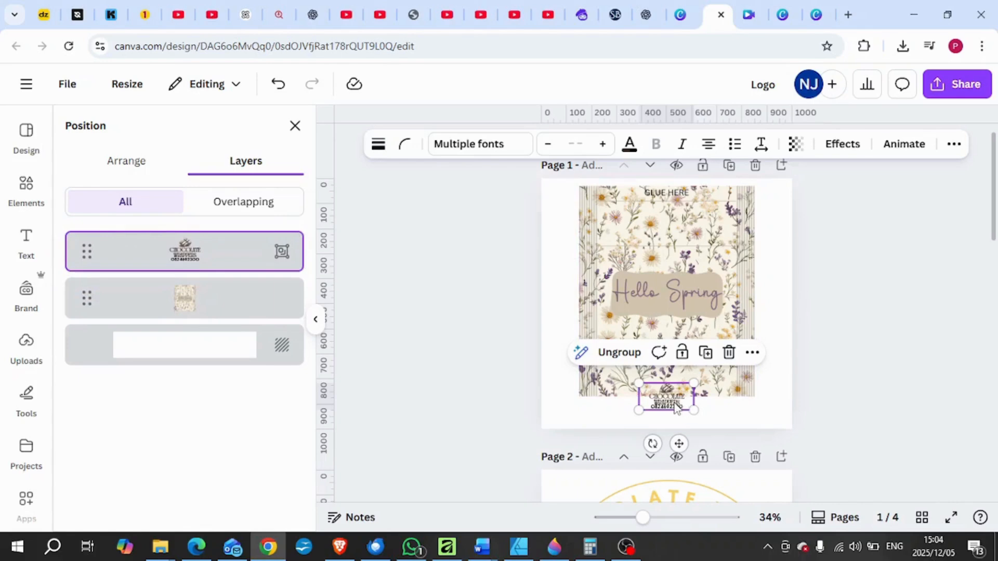
Position the logo on the lower-right part of the wrapper, below the horizontal fold line.
{"action": "left_click_drag", "start_coordinate": [666, 397], "coordinate": [704, 373]}
{"action": "left_click_drag", "start_coordinate": [643, 518], "coordinate": [661, 517]}
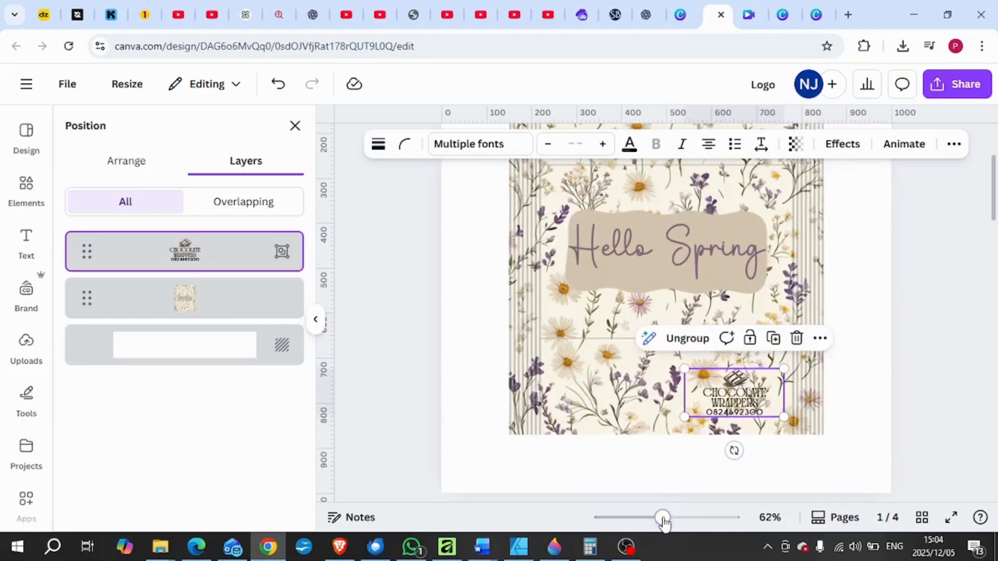
{"action": "left_click", "coordinate": [814, 475]}
{"action": "left_click_drag", "start_coordinate": [748, 401], "coordinate": [753, 398]}
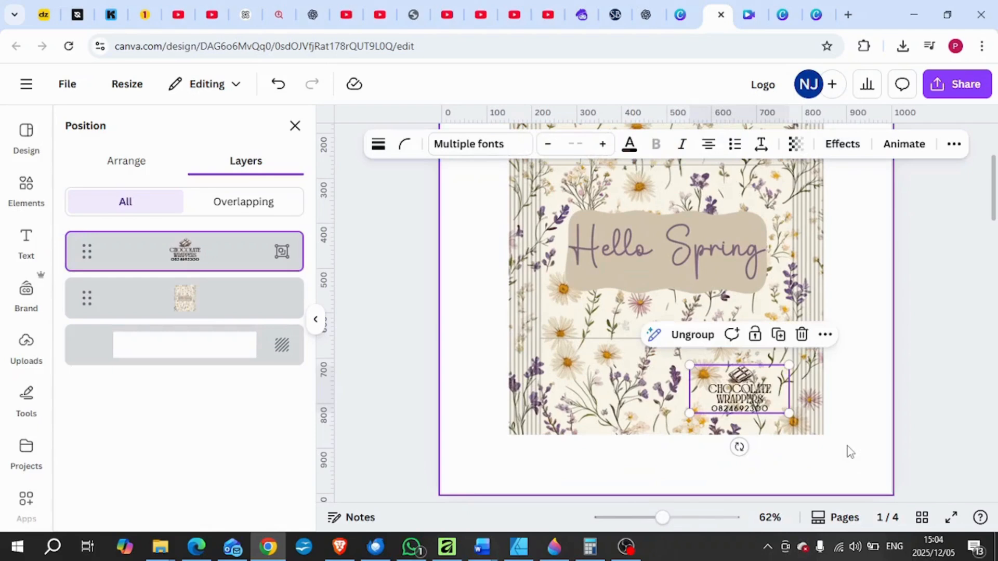
{"action": "left_click", "coordinate": [849, 451]}
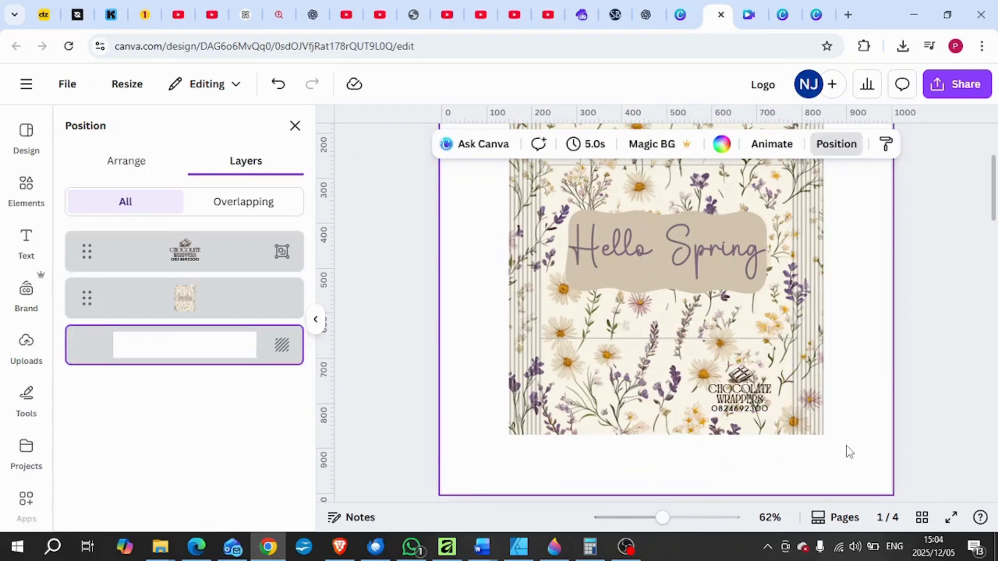
Add a rounded square shape and resize it to a small rectangle covering the logo on the wrapper.
{"action": "left_click", "coordinate": [26, 343]}
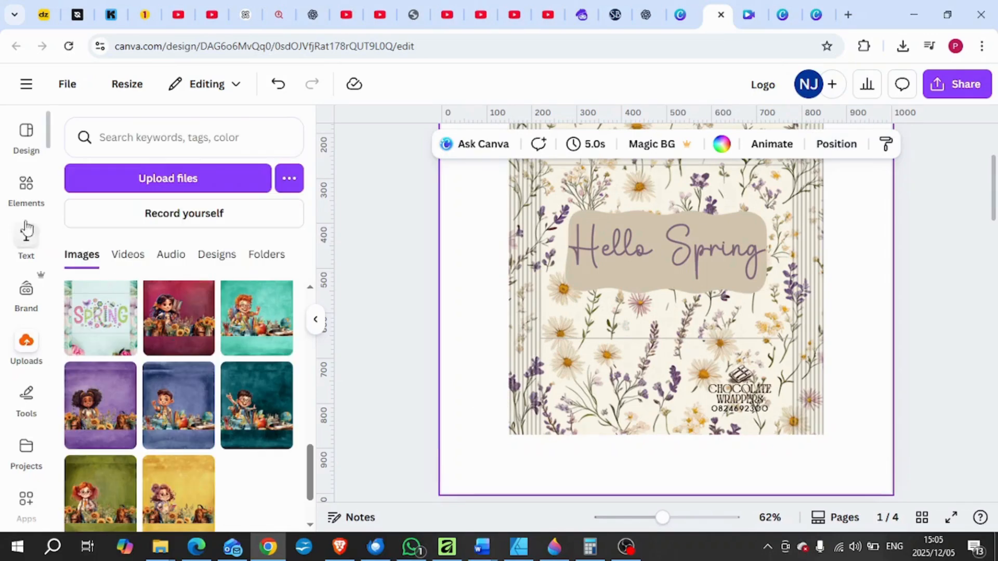
{"action": "left_click", "coordinate": [23, 187]}
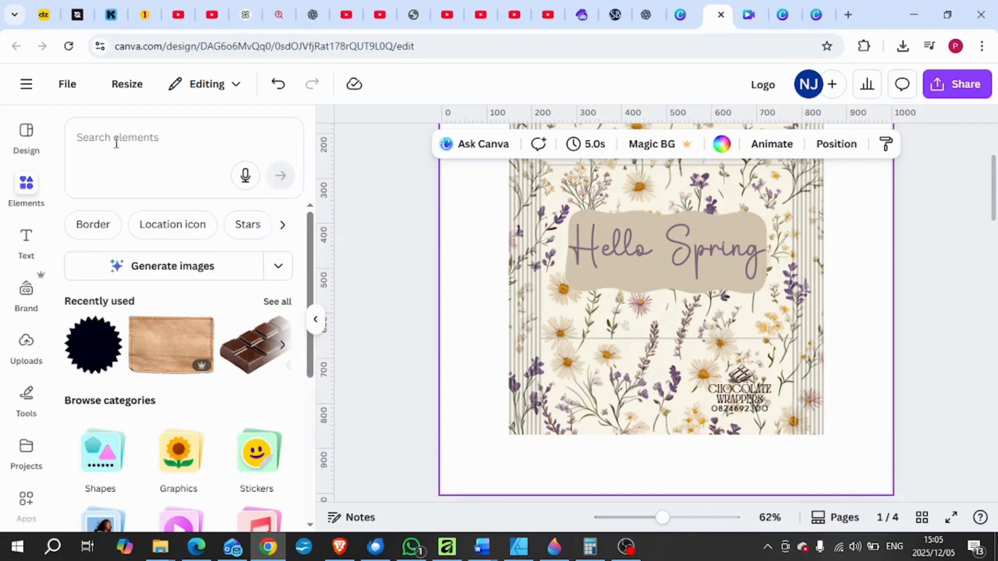
{"action": "left_click", "coordinate": [98, 455]}
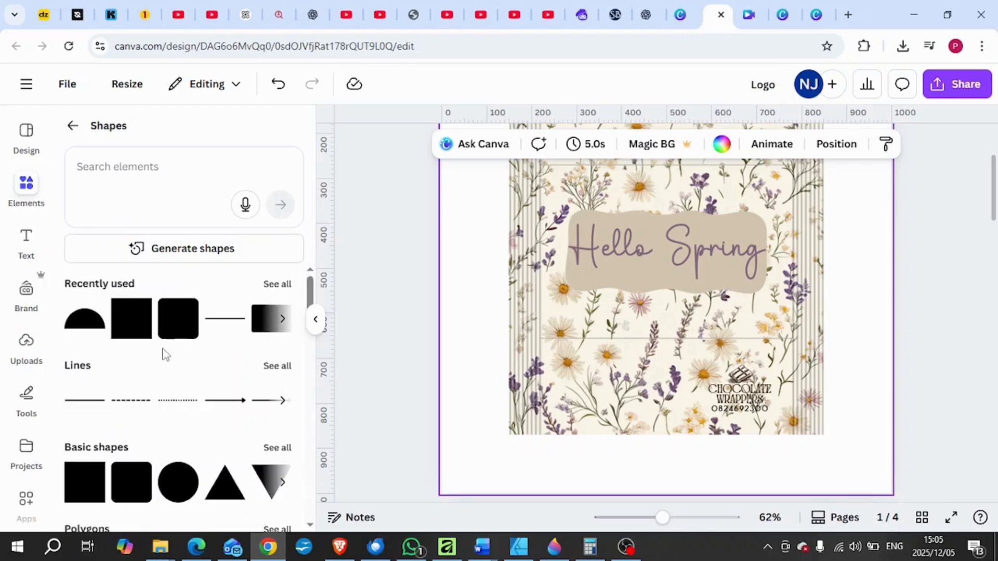
{"action": "left_click", "coordinate": [178, 326]}
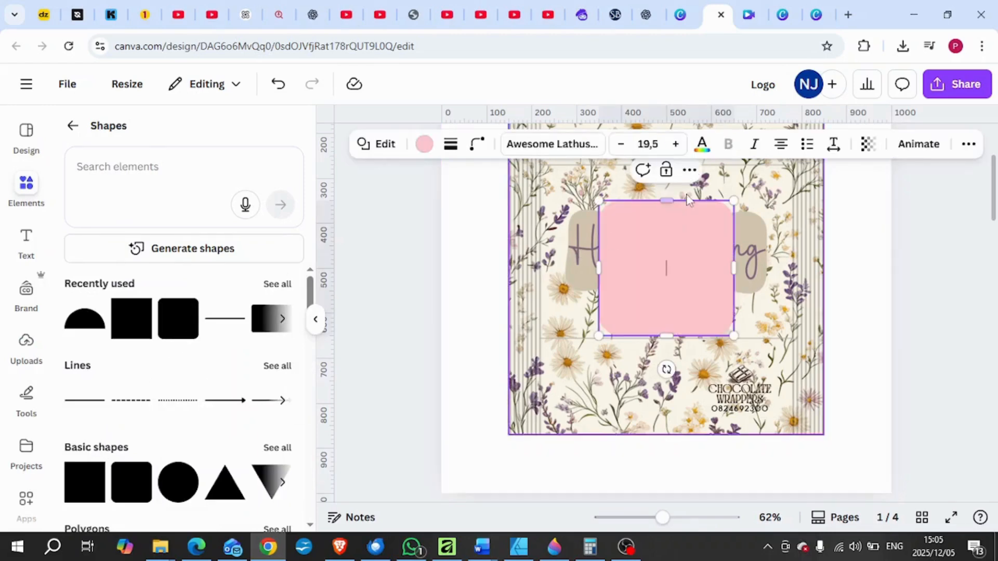
{"action": "left_click_drag", "start_coordinate": [667, 200], "coordinate": [744, 385]}
{"action": "left_click_drag", "start_coordinate": [652, 391], "coordinate": [756, 394]}
{"action": "left_click", "coordinate": [857, 400]}
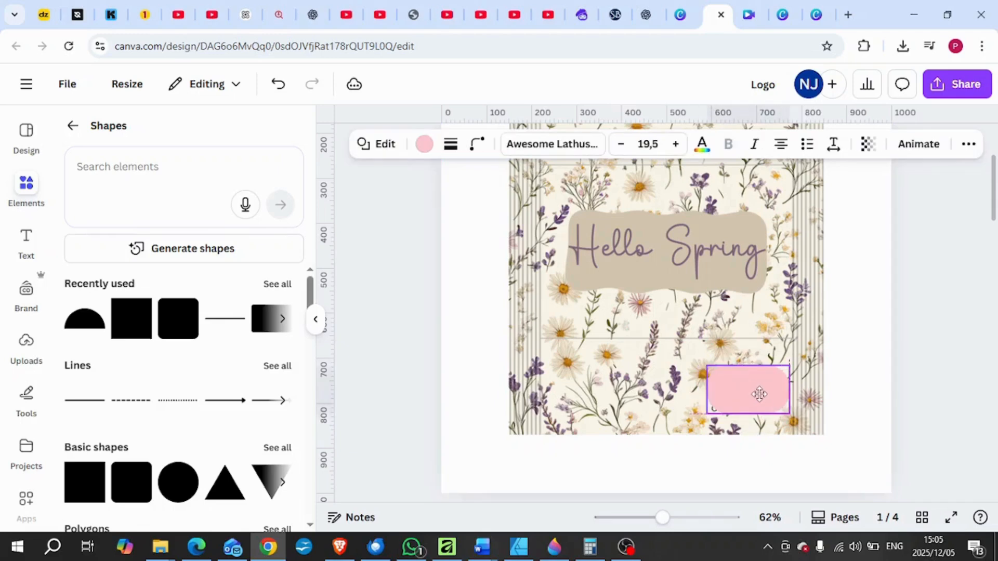
Send the pink rounded rectangle behind the logo but keep it in front of the wrapper image.
{"action": "right_click", "coordinate": [759, 395]}
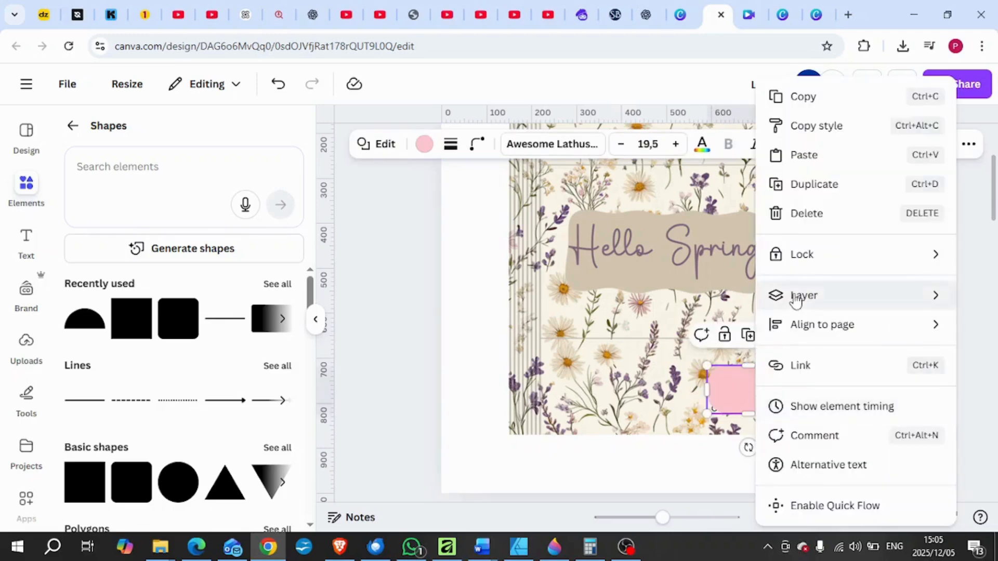
{"action": "mouse_move", "coordinate": [795, 300]}
{"action": "left_click", "coordinate": [624, 358]}
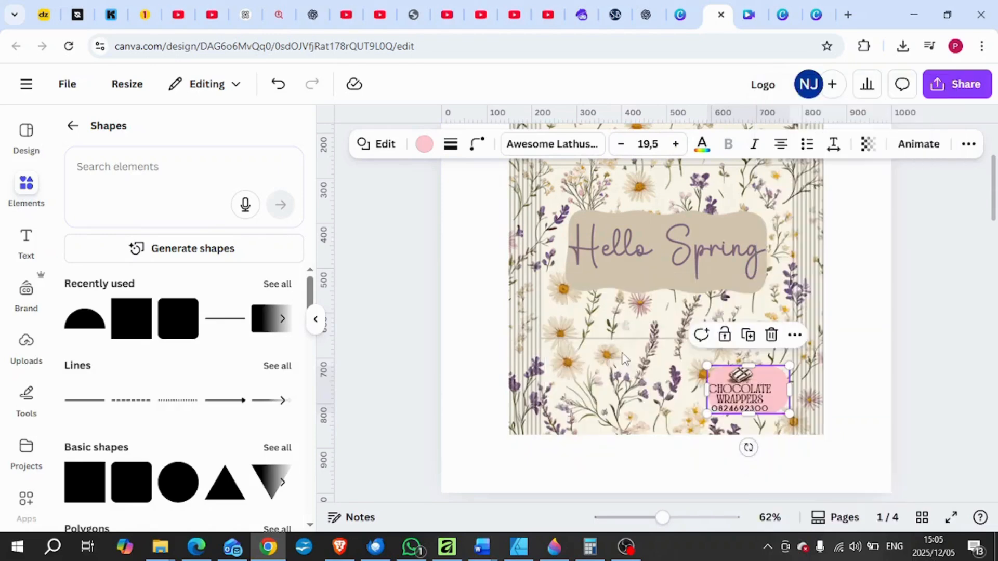
Shift the logo and the pink rectangle slightly left on the wrapper, keeping the rectangle behind the logo.
{"action": "left_click_drag", "start_coordinate": [662, 518], "coordinate": [674, 521]}
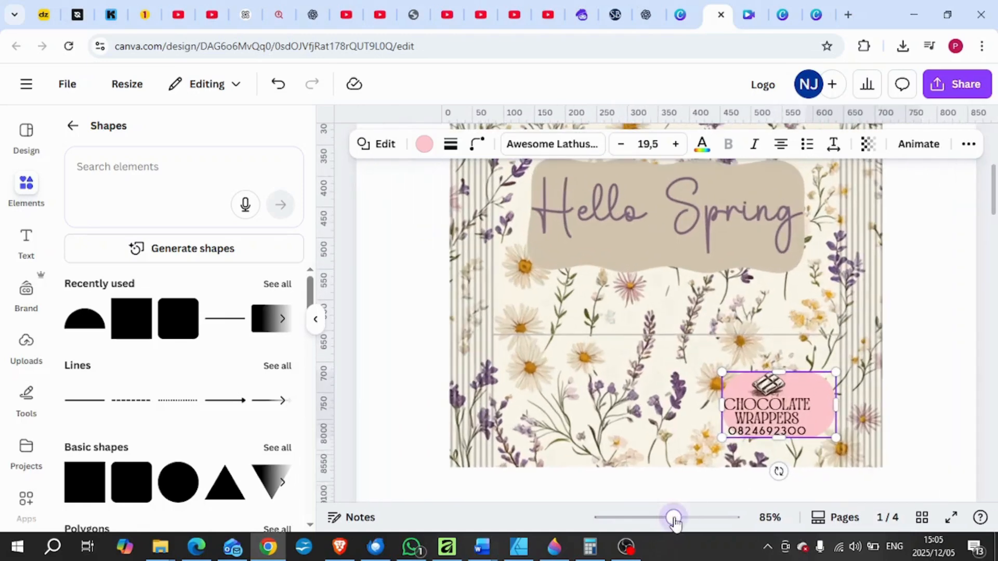
{"action": "left_click", "coordinate": [900, 423]}
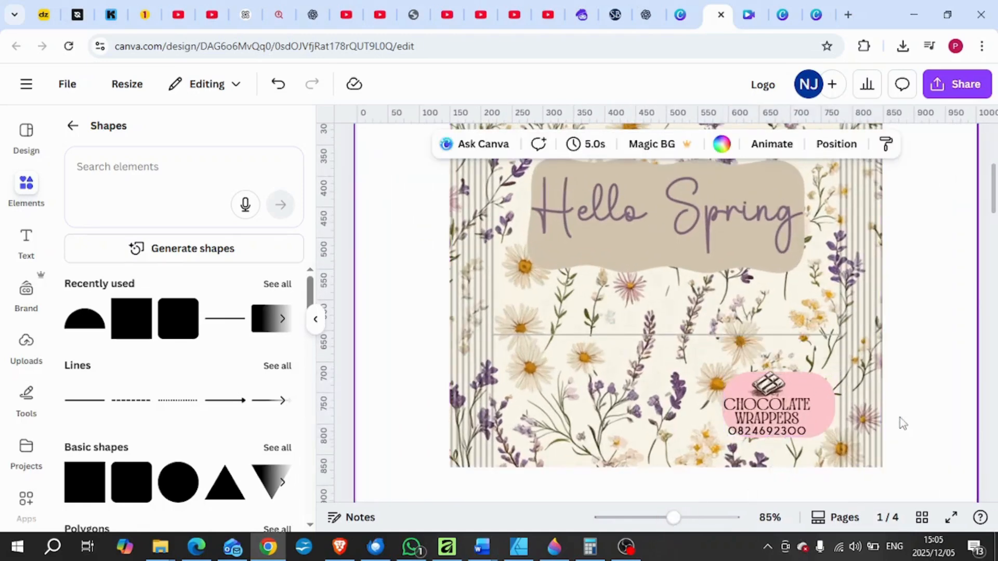
{"action": "left_click", "coordinate": [784, 407]}
{"action": "left_click_drag", "start_coordinate": [799, 408], "coordinate": [762, 409]}
{"action": "left_click", "coordinate": [819, 409]}
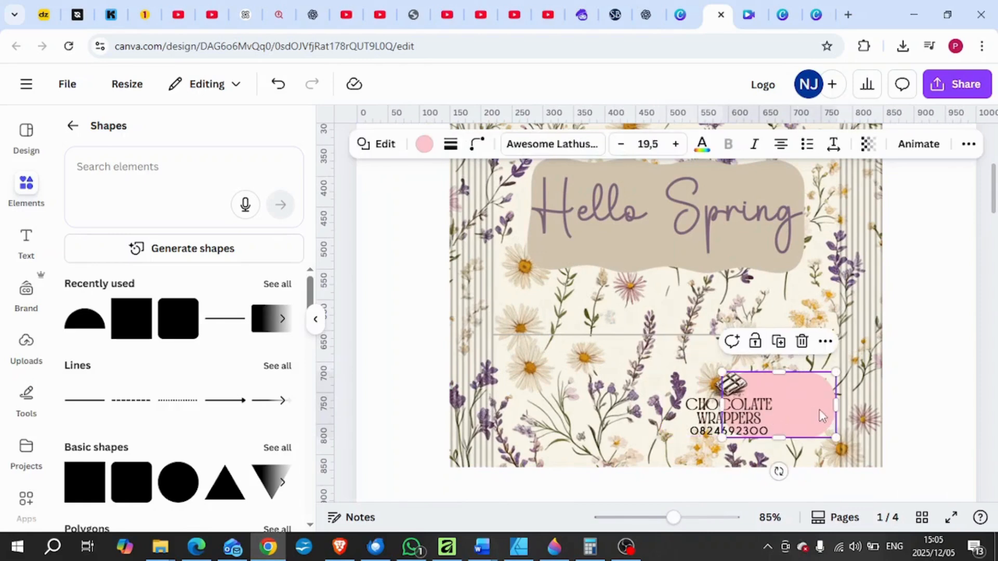
{"action": "left_click_drag", "start_coordinate": [800, 414], "coordinate": [761, 410]}
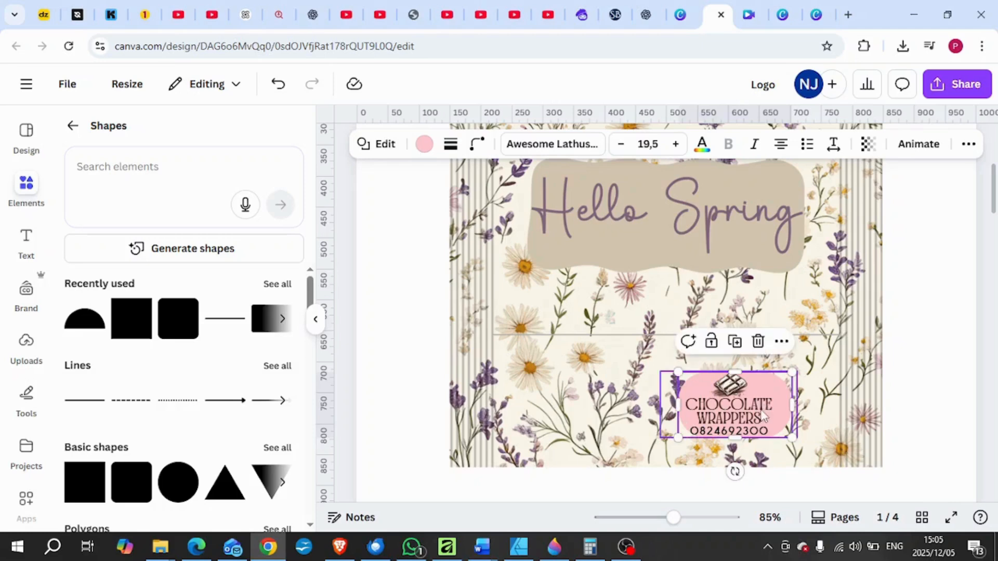
Set the pink rectangle's corner rounding to 11.
{"action": "left_click", "coordinate": [473, 149]}
{"action": "left_click_drag", "start_coordinate": [456, 205], "coordinate": [416, 221]}
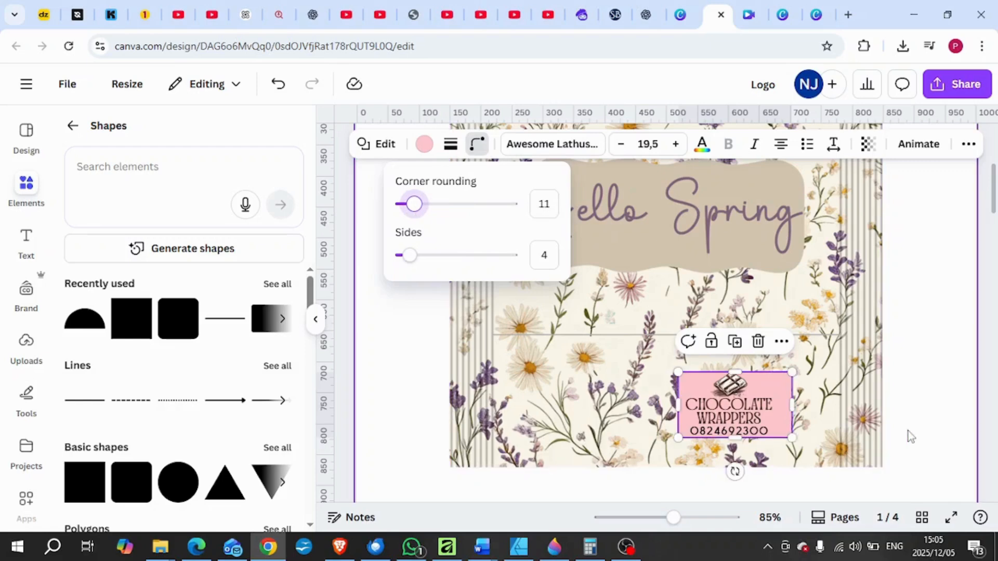
{"action": "left_click", "coordinate": [908, 434]}
Shrink the logo group slightly and centre it on the pink rectangle.
{"action": "left_click", "coordinate": [748, 422]}
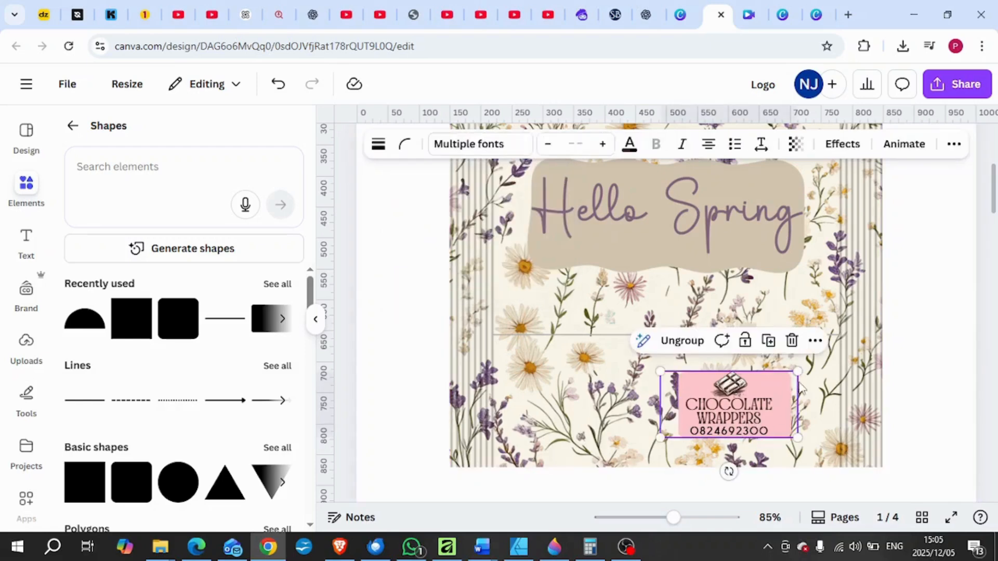
{"action": "left_click_drag", "start_coordinate": [796, 373], "coordinate": [792, 379]}
{"action": "left_click_drag", "start_coordinate": [738, 413], "coordinate": [749, 409]}
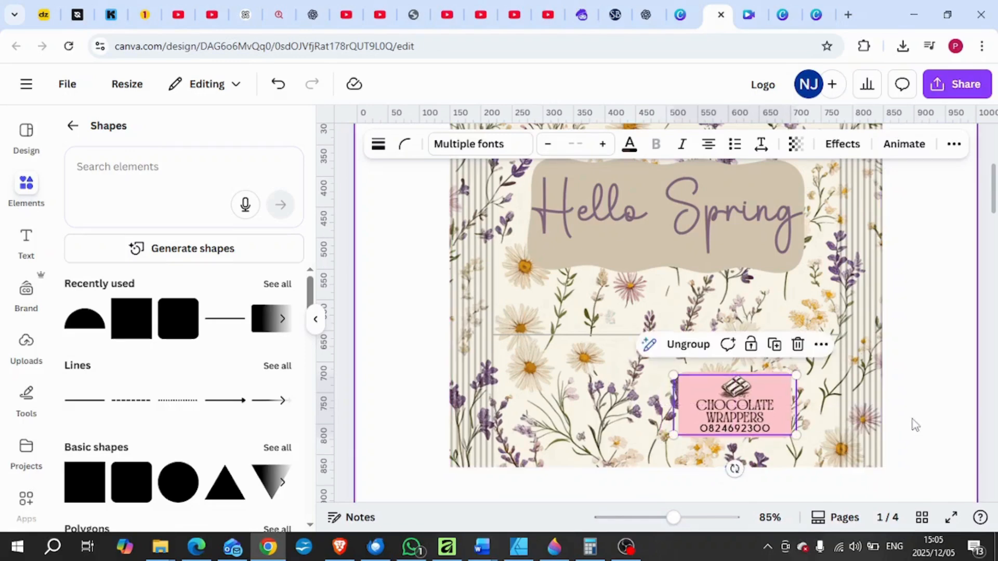
{"action": "left_click", "coordinate": [914, 424]}
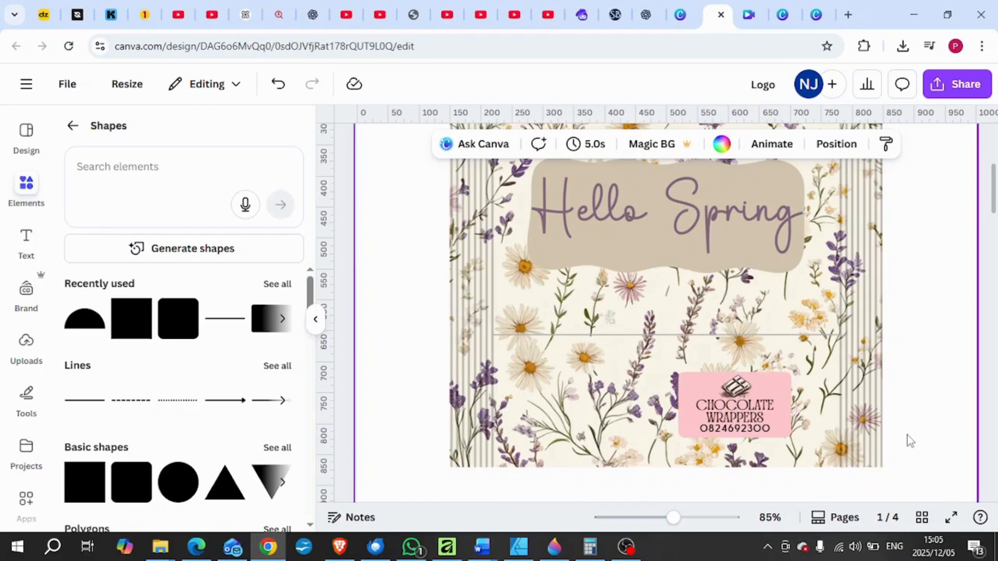
Recolour the pink rectangle behind the logo to the cream tone from the photo colours.
{"action": "left_click", "coordinate": [784, 373]}
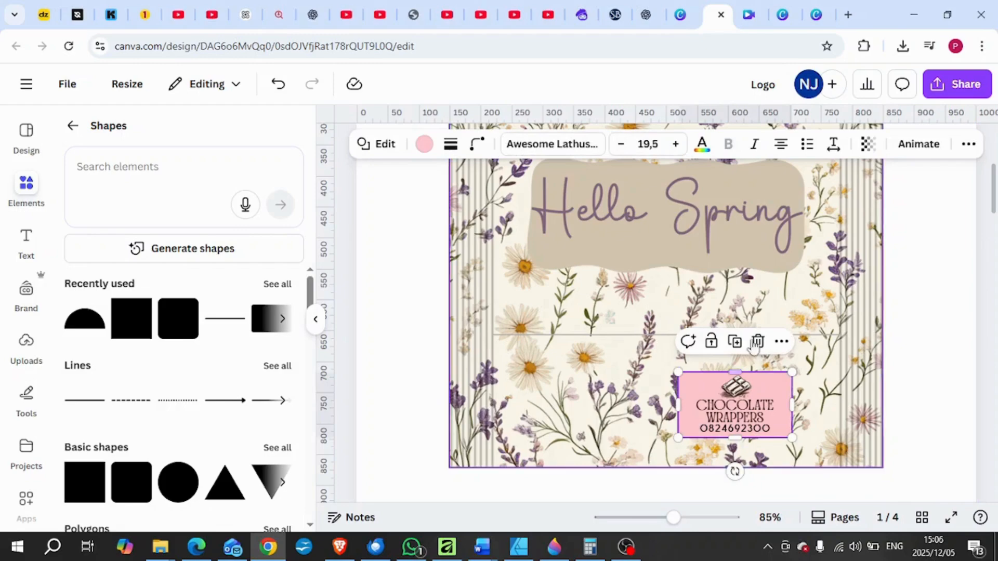
{"action": "left_click", "coordinate": [425, 145]}
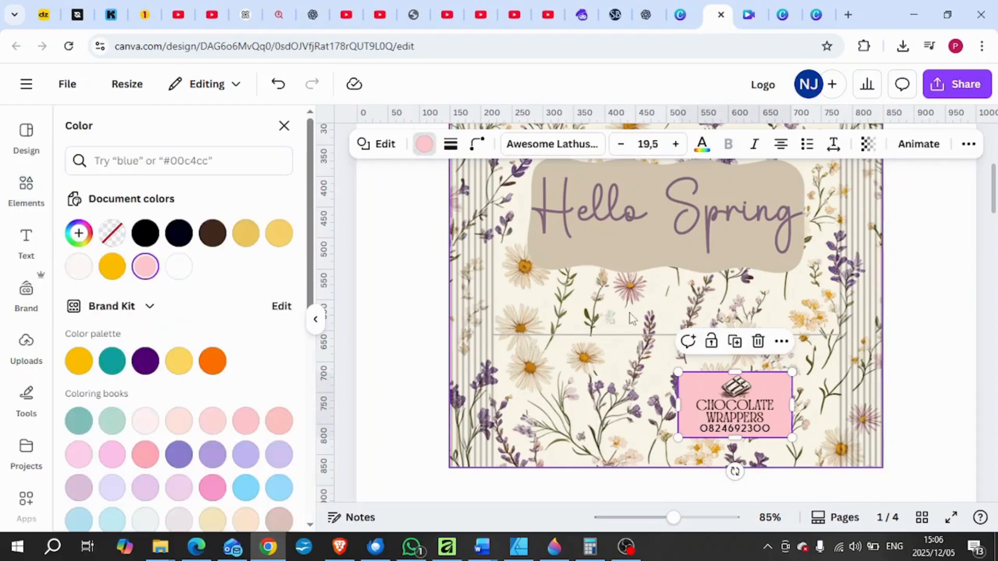
{"action": "scroll", "coordinate": [182, 412], "scroll_direction": "down", "scroll_amount": 3}
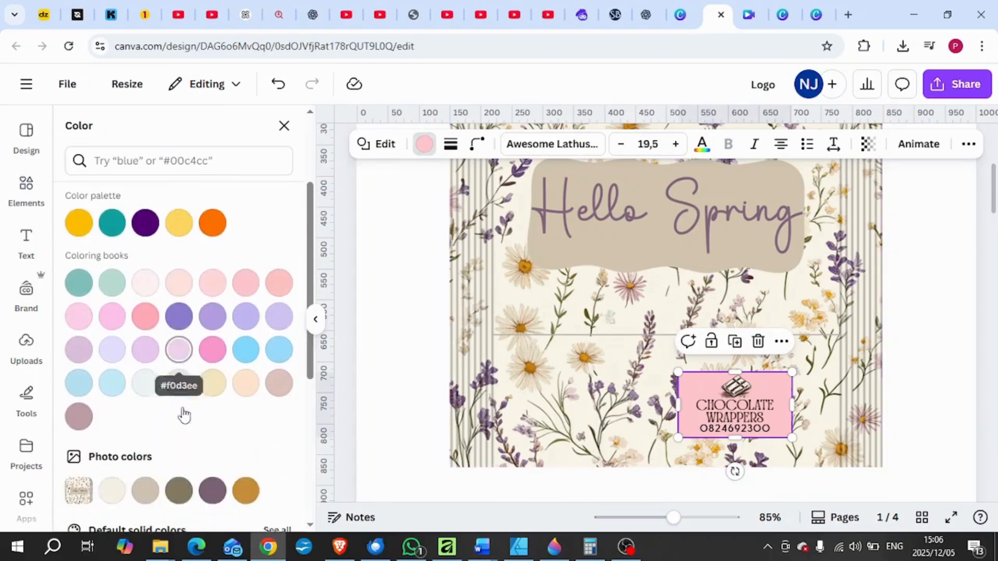
{"action": "left_click", "coordinate": [121, 488]}
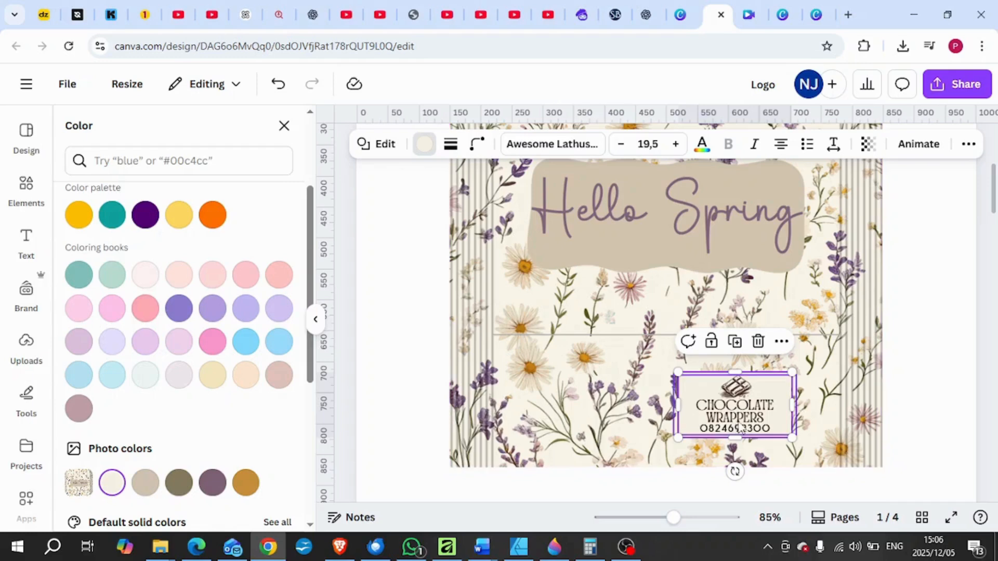
{"action": "left_click", "coordinate": [911, 412]}
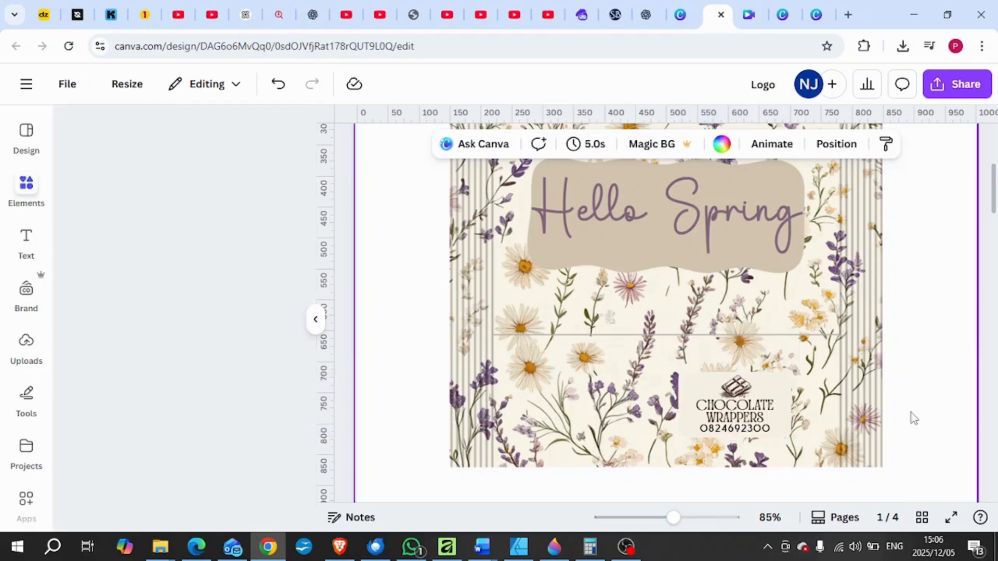
Group the logo with its cream rectangle and move the group towards the wrapper's lower-right corner.
{"action": "left_click", "coordinate": [794, 431]}
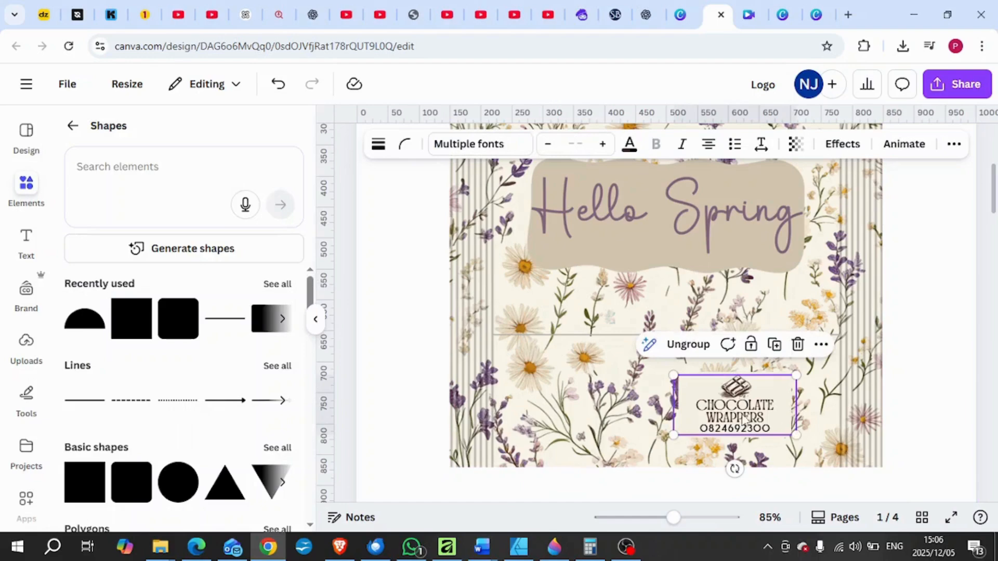
{"action": "left_click", "coordinate": [711, 398]}
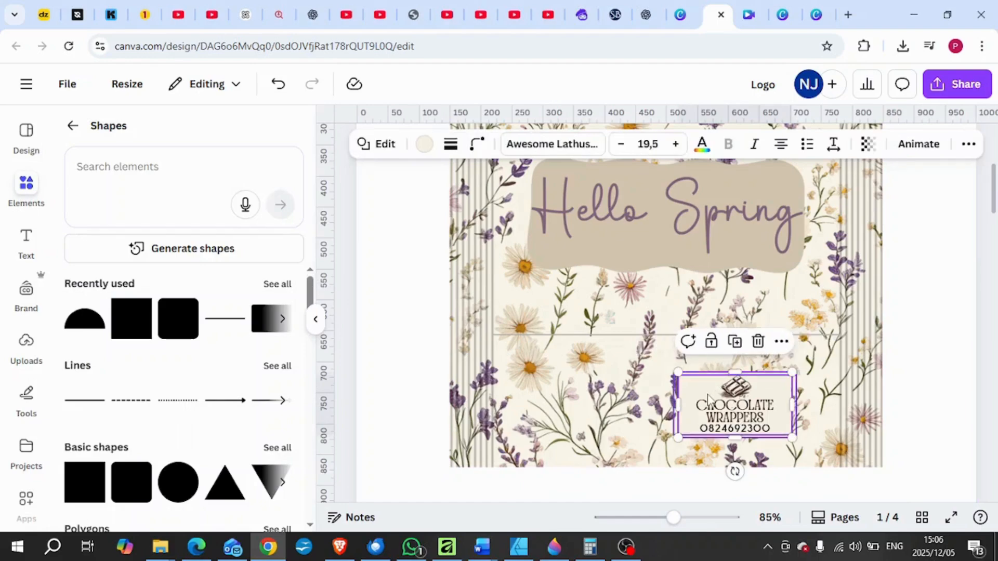
{"action": "left_click", "coordinate": [698, 341]}
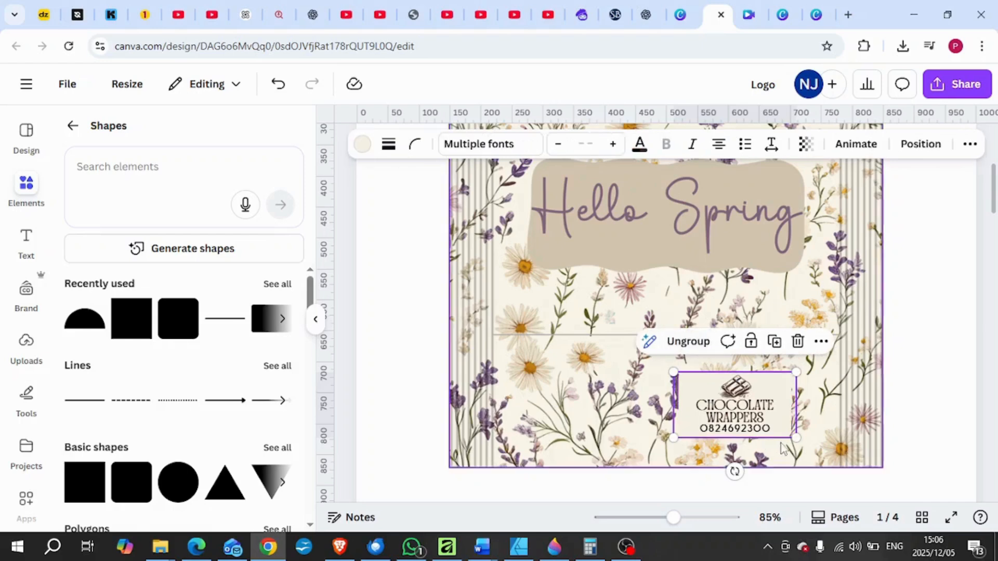
{"action": "left_click_drag", "start_coordinate": [745, 409], "coordinate": [782, 414]}
{"action": "left_click", "coordinate": [915, 392]}
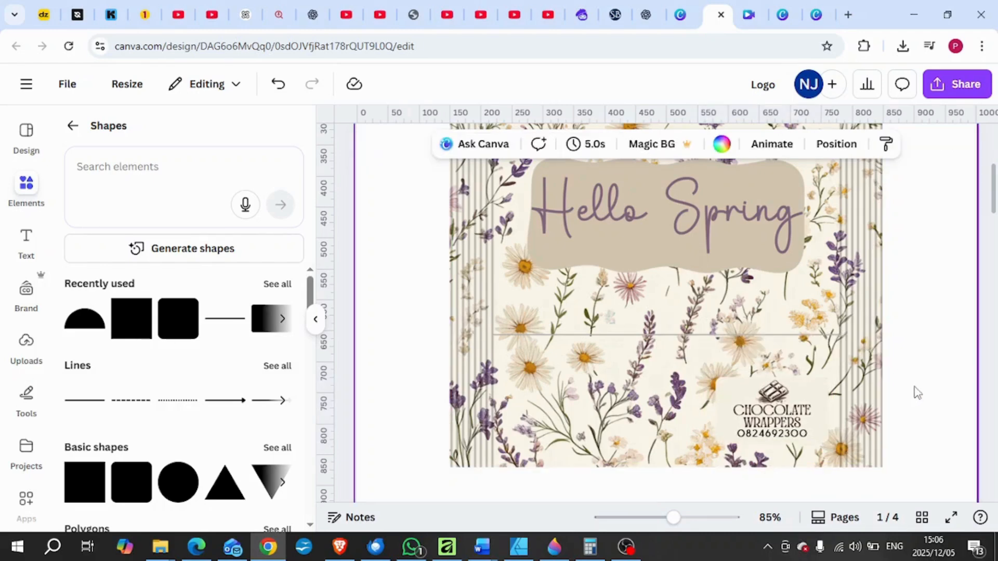
Delete the Hello Spring wrapper image from page 1 and move the logo with its rectangle towards the page centre.
{"action": "mouse_move", "coordinate": [674, 518]}
{"action": "left_mouse_down"}
{"action": "mouse_move", "coordinate": [657, 518]}
{"action": "mouse_move", "coordinate": [666, 518]}
{"action": "left_mouse_up"}
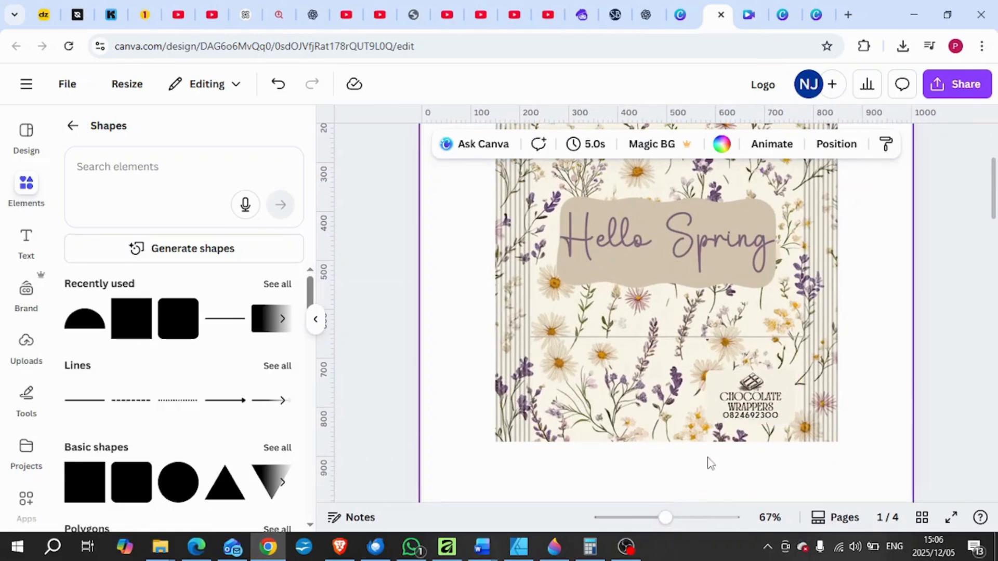
{"action": "left_click_drag", "start_coordinate": [665, 518], "coordinate": [656, 518]}
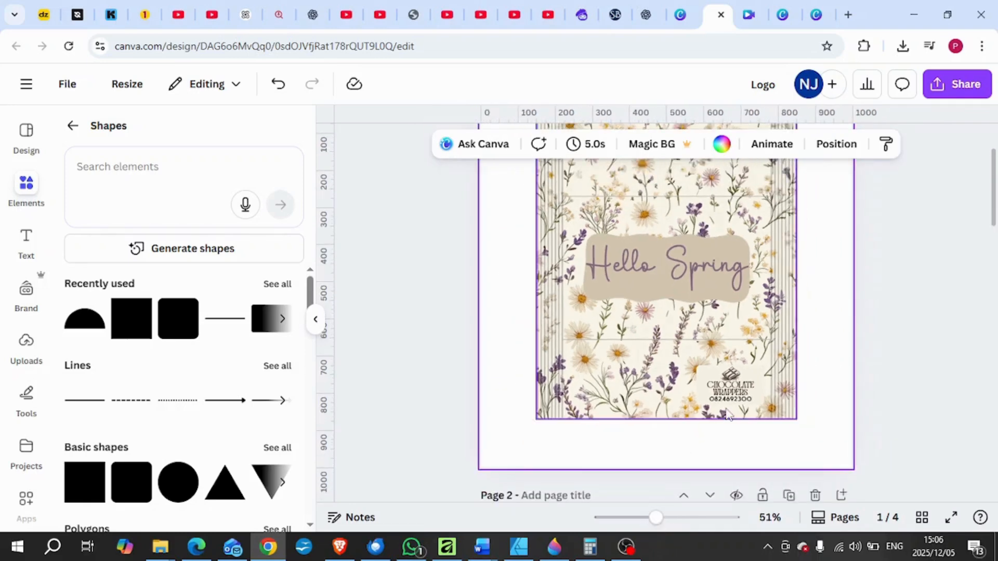
{"action": "left_click", "coordinate": [615, 366]}
{"action": "key", "text": "Delete"}
{"action": "left_click_drag", "start_coordinate": [715, 366], "coordinate": [638, 307]}
Ungroup the logo from its cream background rectangle and delete the rectangle.
{"action": "left_click", "coordinate": [616, 277]}
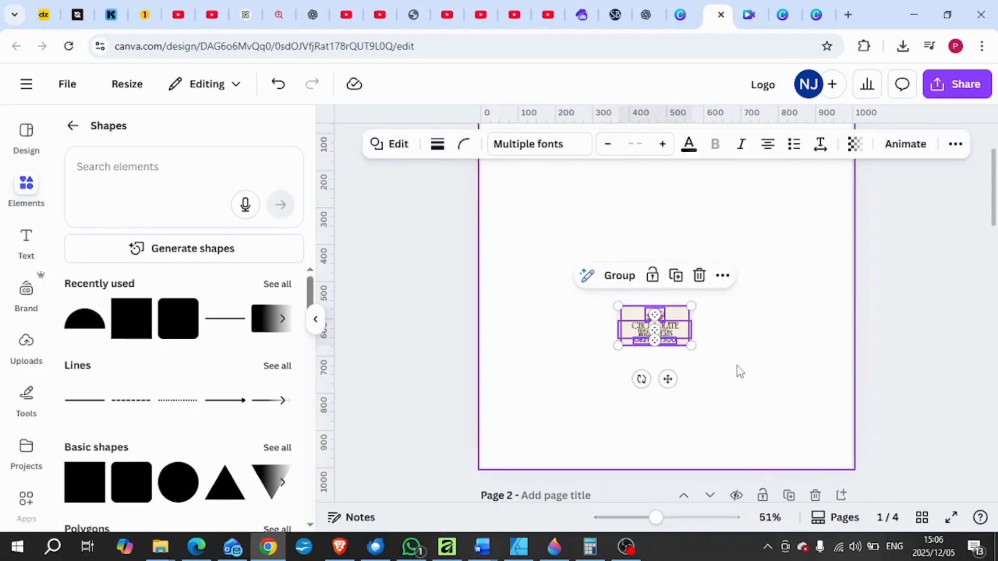
{"action": "left_click", "coordinate": [725, 369]}
{"action": "left_click_drag", "start_coordinate": [684, 333], "coordinate": [699, 269]}
{"action": "key", "text": "Delete"}
Group the remaining logo parts and enlarge the group until the lettering nearly spans the page width.
{"action": "left_click_drag", "start_coordinate": [728, 361], "coordinate": [607, 285]}
{"action": "left_click", "coordinate": [614, 278]}
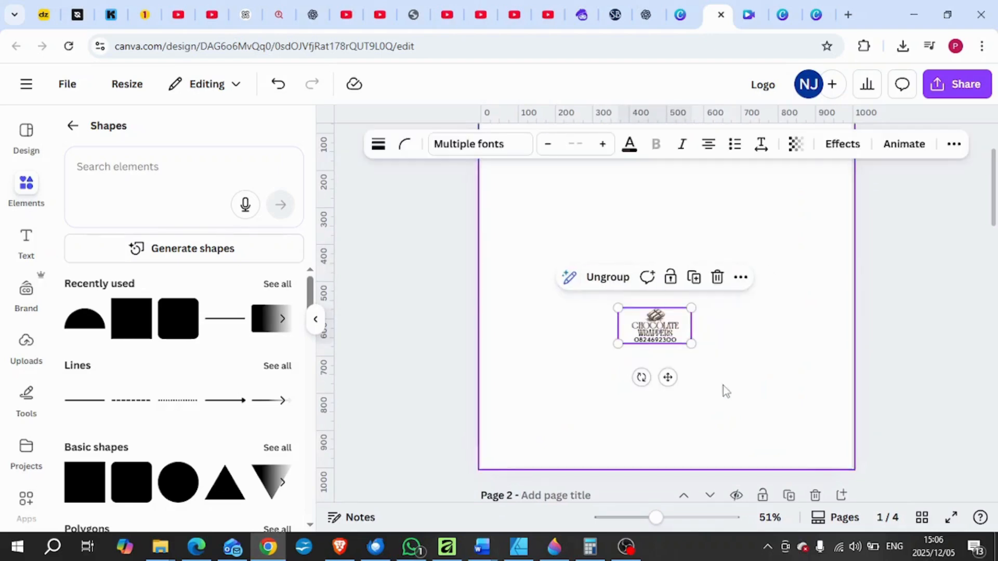
{"action": "left_click_drag", "start_coordinate": [691, 343], "coordinate": [956, 499]}
{"action": "left_click_drag", "start_coordinate": [824, 447], "coordinate": [676, 338]}
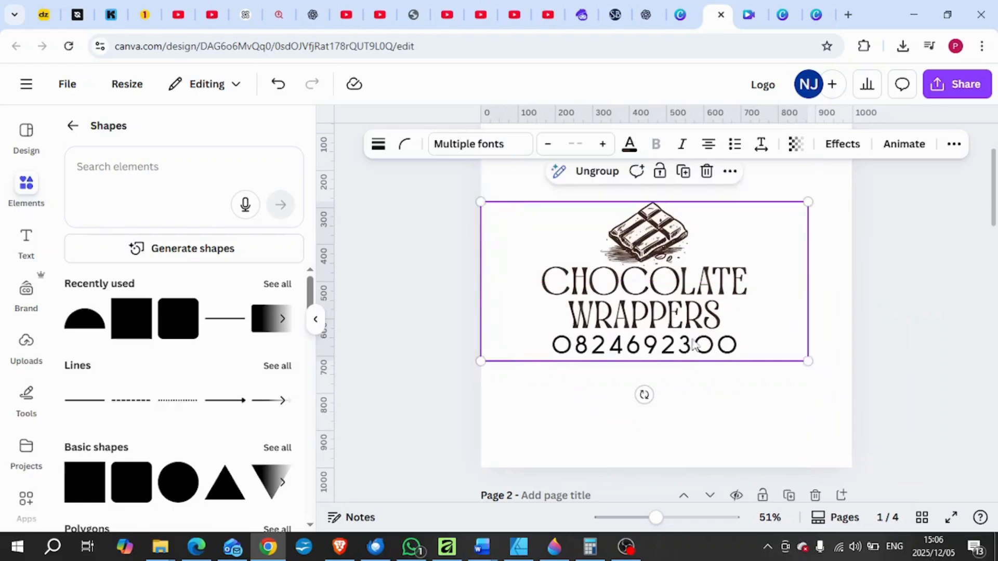
{"action": "left_click_drag", "start_coordinate": [806, 358], "coordinate": [951, 428]}
{"action": "left_click_drag", "start_coordinate": [788, 409], "coordinate": [707, 346]}
{"action": "left_click_drag", "start_coordinate": [868, 368], "coordinate": [952, 414]}
{"action": "left_click_drag", "start_coordinate": [770, 380], "coordinate": [760, 367]}
{"action": "left_click_drag", "start_coordinate": [656, 518], "coordinate": [647, 518]}
{"action": "left_click", "coordinate": [888, 433]}
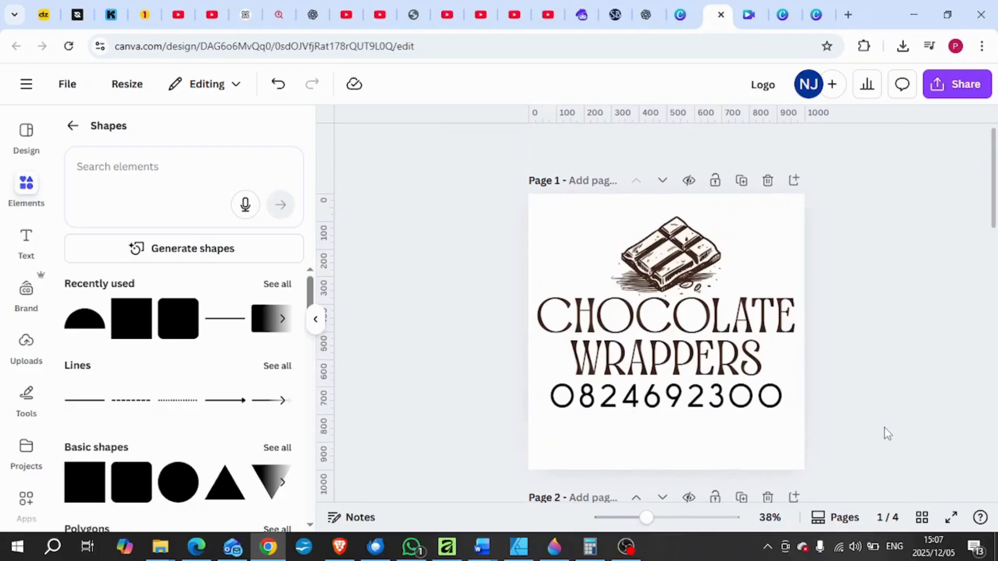
Align the logo group to the vertical middle of the page.
{"action": "left_click", "coordinate": [696, 370]}
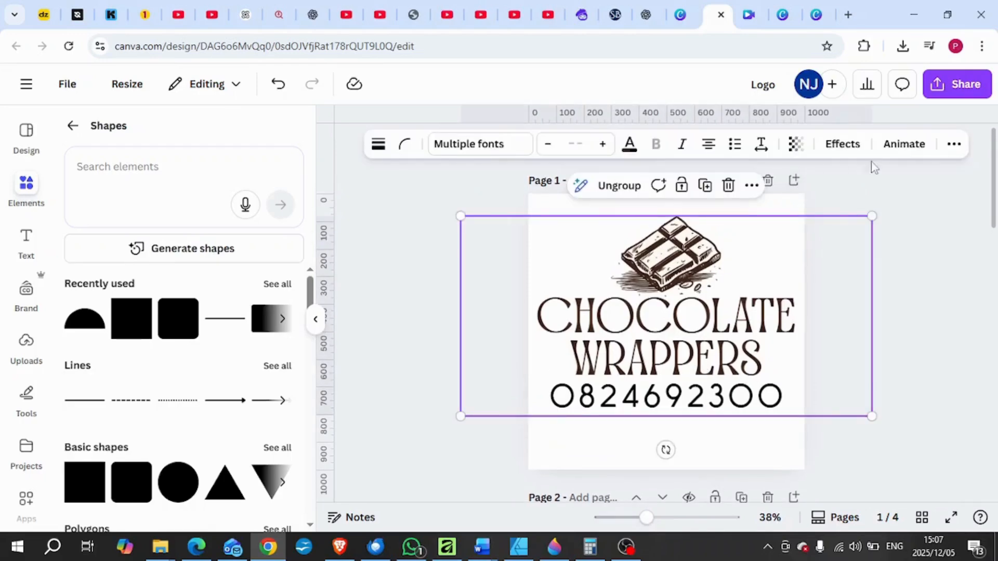
{"action": "left_click", "coordinate": [954, 144]}
{"action": "left_click", "coordinate": [877, 176]}
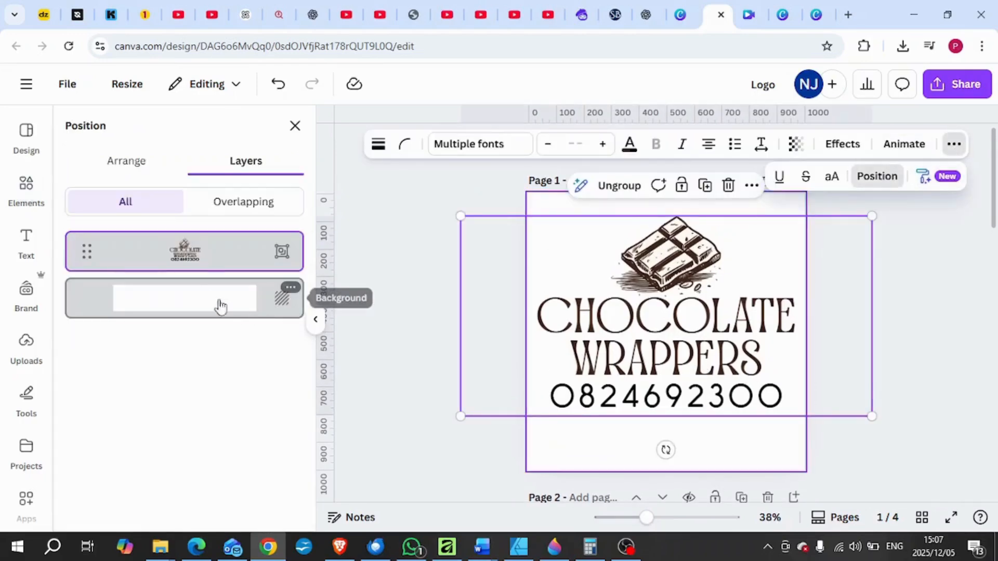
{"action": "left_click", "coordinate": [125, 161]}
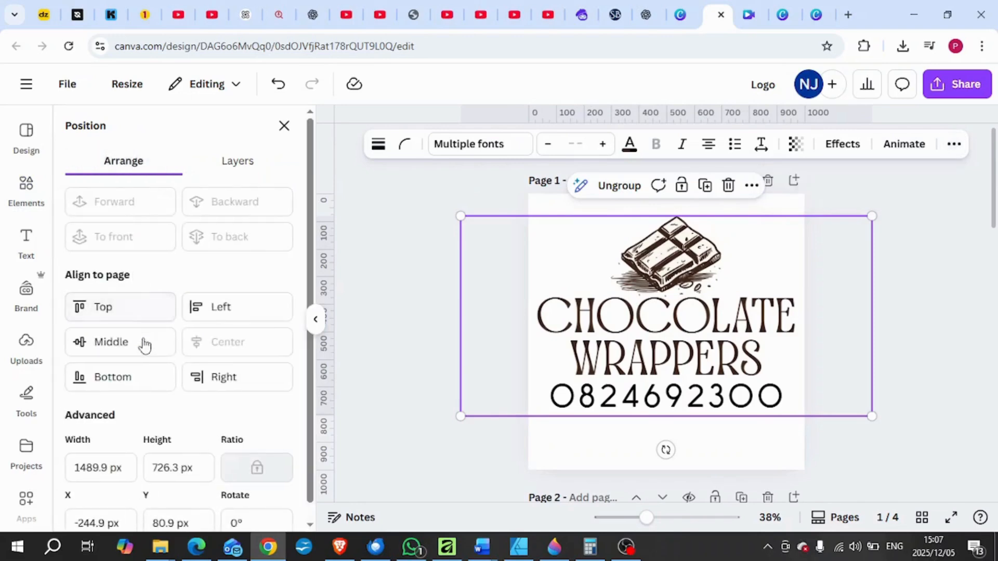
{"action": "left_click", "coordinate": [144, 342]}
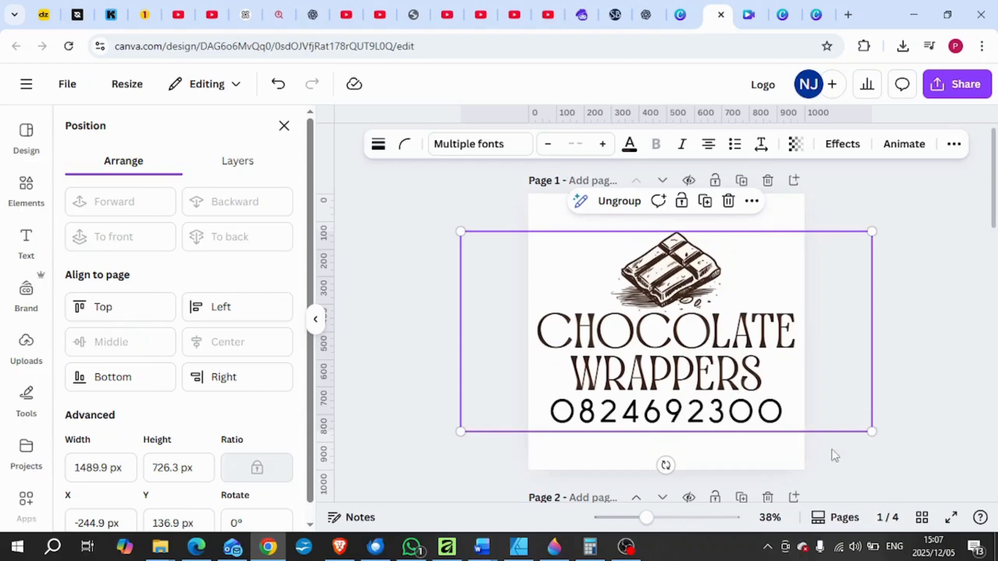
{"action": "left_click", "coordinate": [862, 464]}
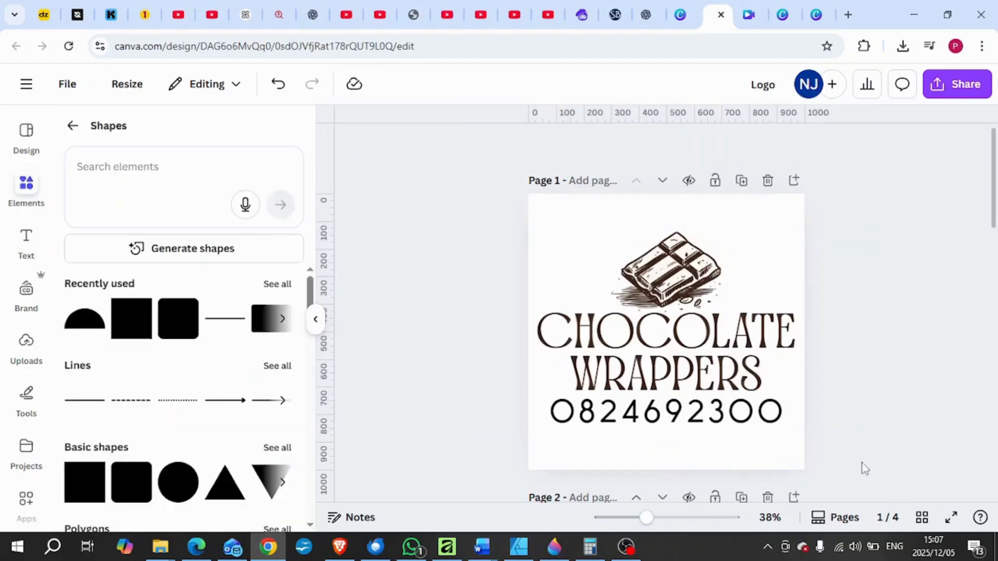
Enlarge the logo group to about 1511 px wide and align it to the page's middle and centre.
{"action": "left_click", "coordinate": [527, 430]}
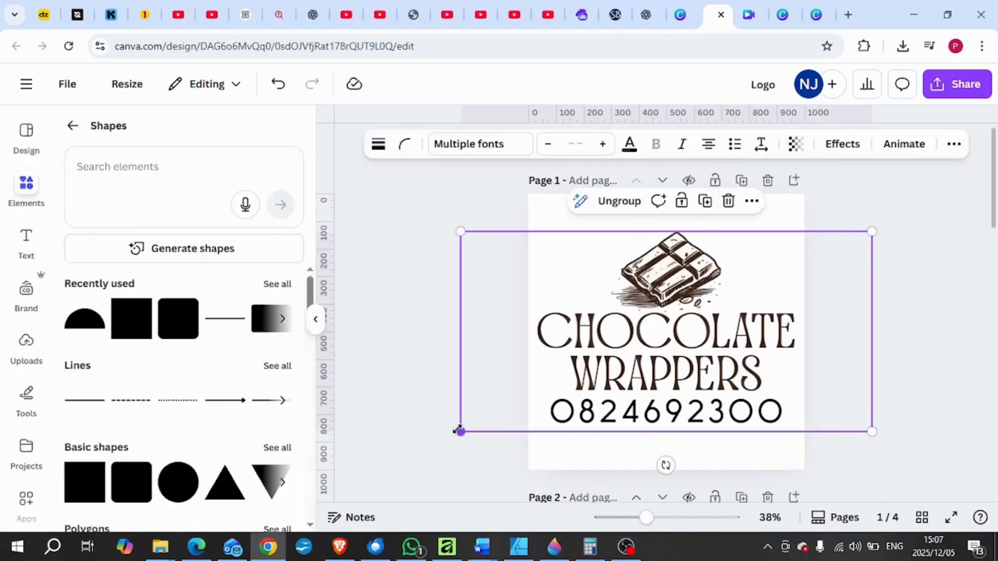
{"action": "left_click_drag", "start_coordinate": [460, 432], "coordinate": [454, 438]}
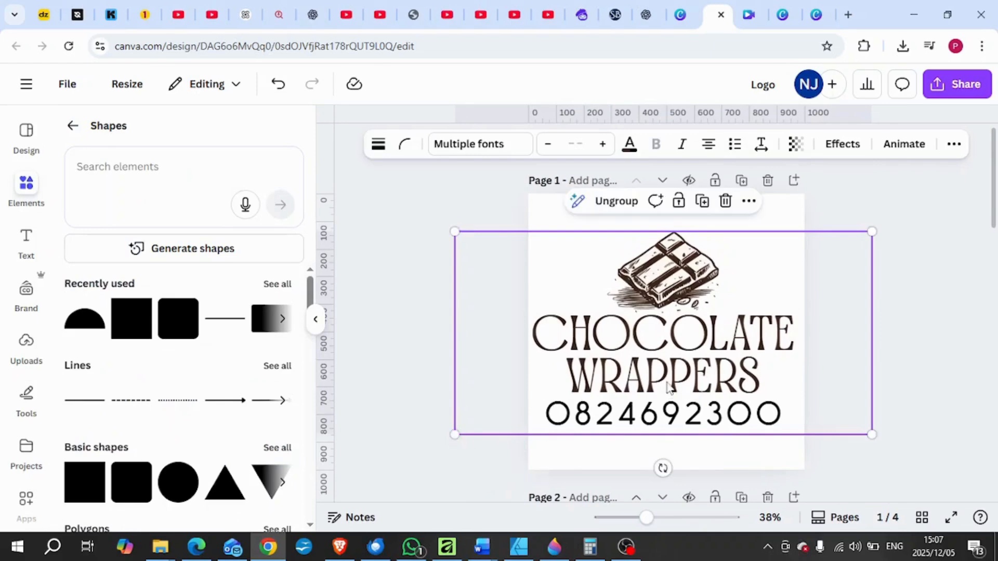
{"action": "left_click", "coordinate": [953, 144]}
{"action": "left_click", "coordinate": [884, 179]}
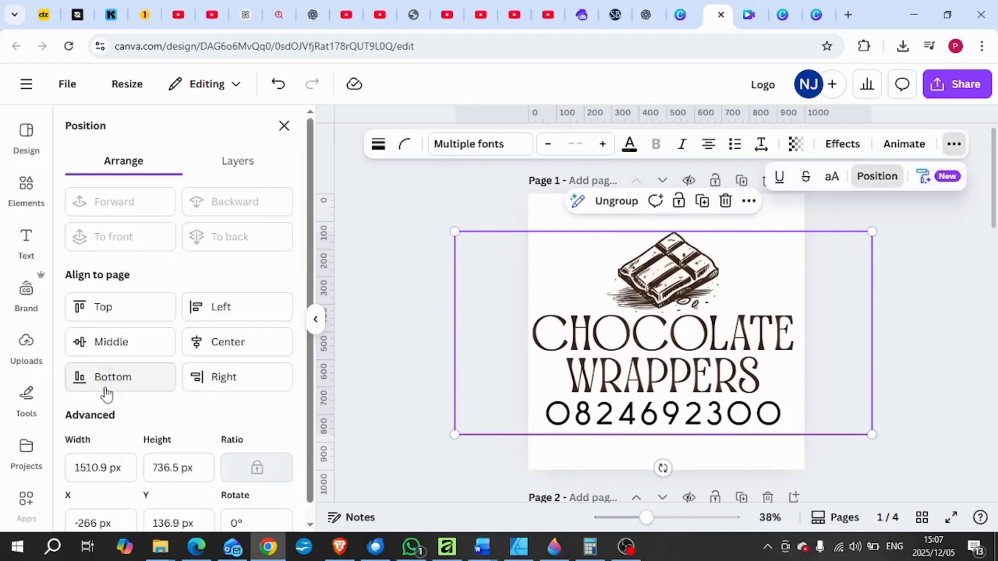
{"action": "left_click", "coordinate": [113, 348]}
{"action": "left_click", "coordinate": [214, 346]}
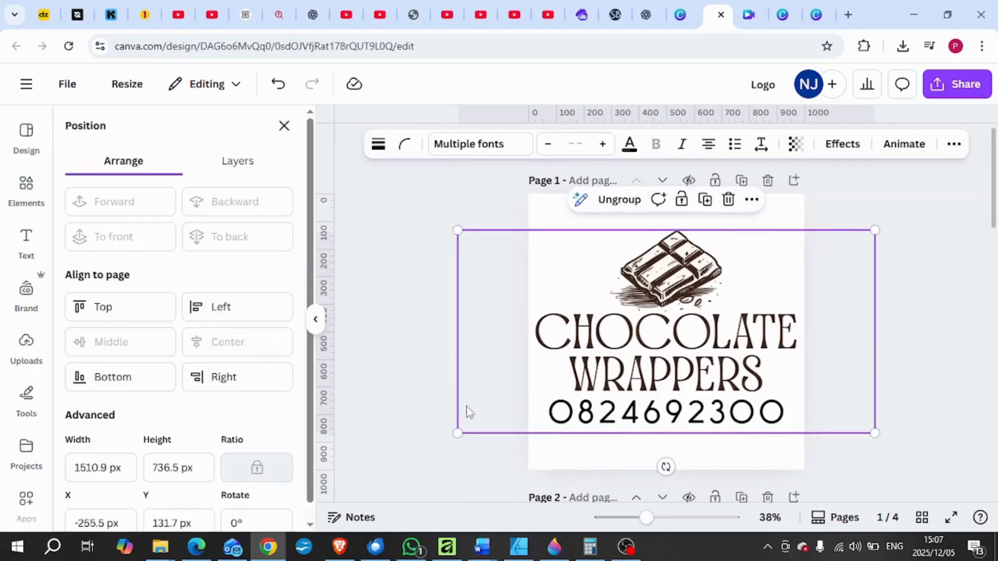
{"action": "left_click", "coordinate": [858, 471]}
{"action": "left_click", "coordinate": [858, 470]}
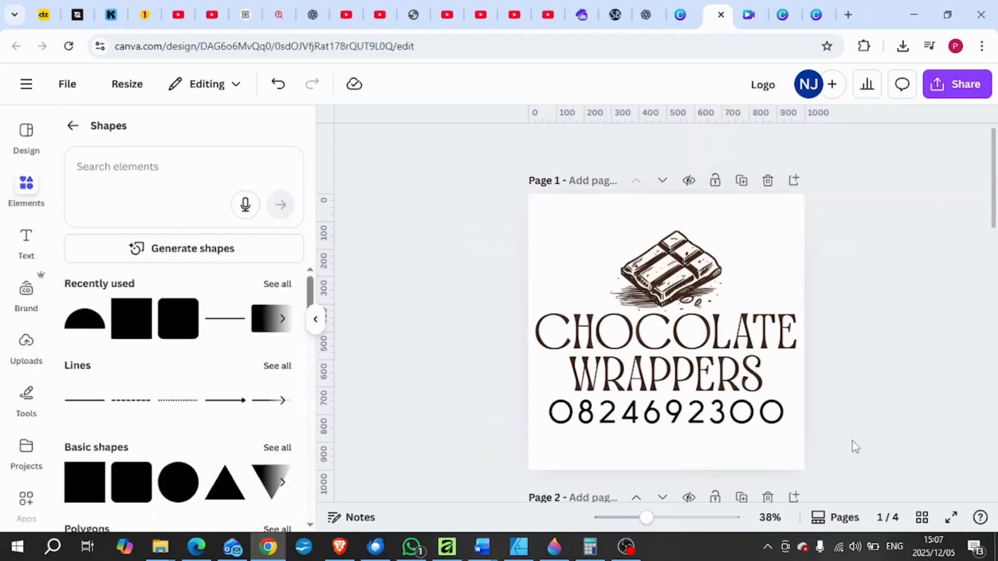
Download only the current page, Page 1, as a PNG with a transparent background.
{"action": "left_click", "coordinate": [962, 85]}
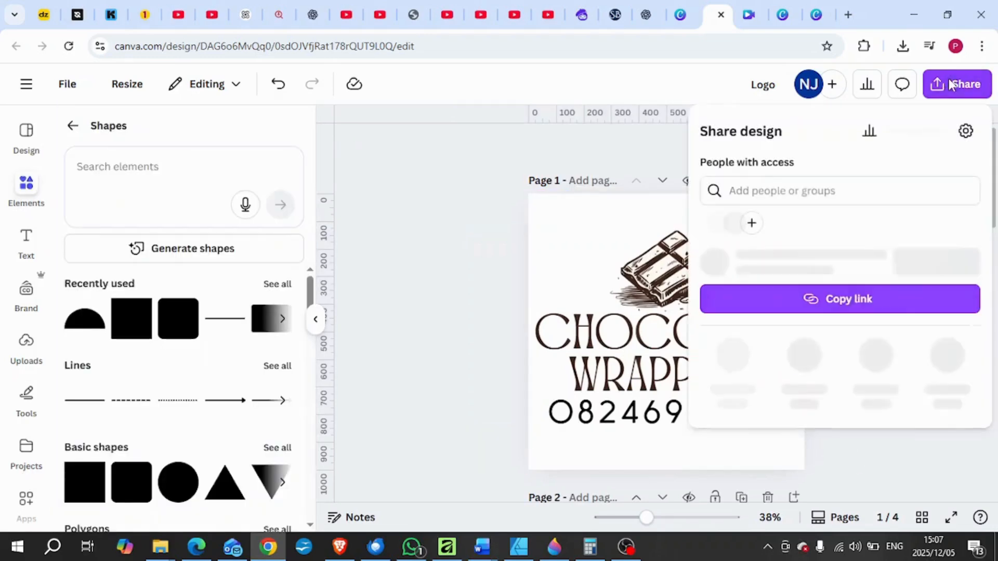
{"action": "left_click", "coordinate": [733, 383]}
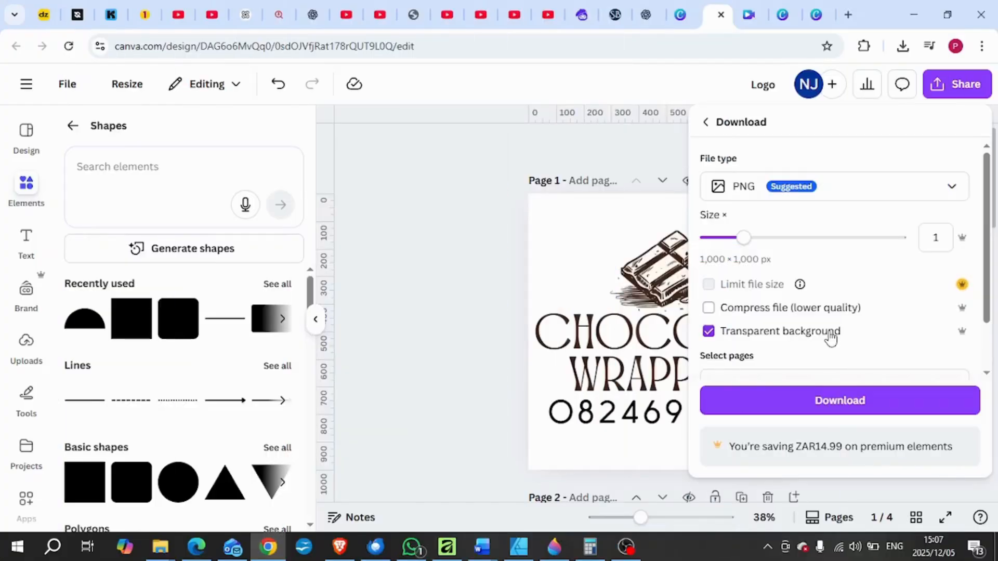
{"action": "scroll", "coordinate": [830, 336], "scroll_direction": "down", "scroll_amount": 2}
{"action": "left_click", "coordinate": [744, 320]}
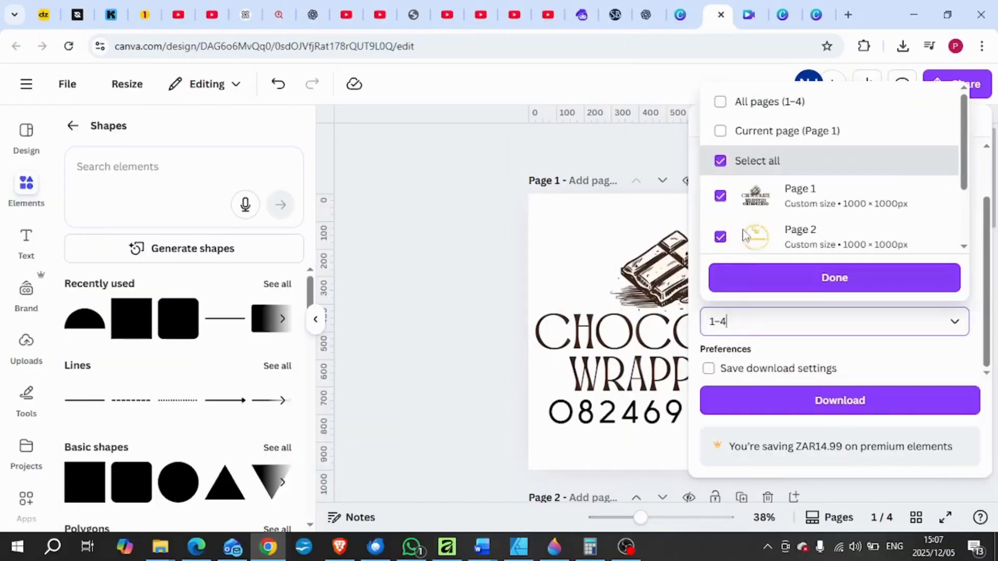
{"action": "left_click", "coordinate": [733, 134]}
{"action": "left_click", "coordinate": [825, 285]}
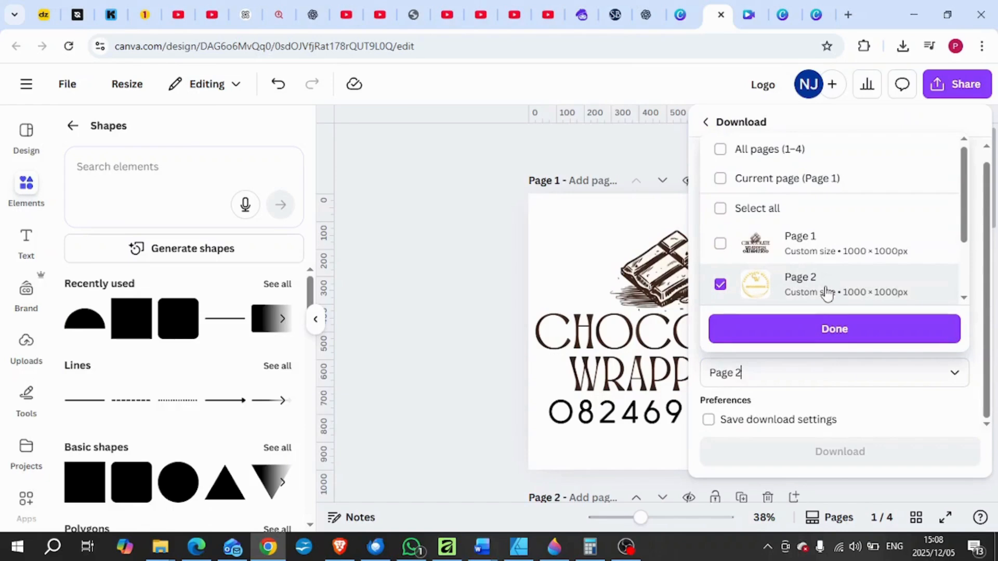
{"action": "left_click", "coordinate": [721, 244]}
{"action": "left_click", "coordinate": [720, 284]}
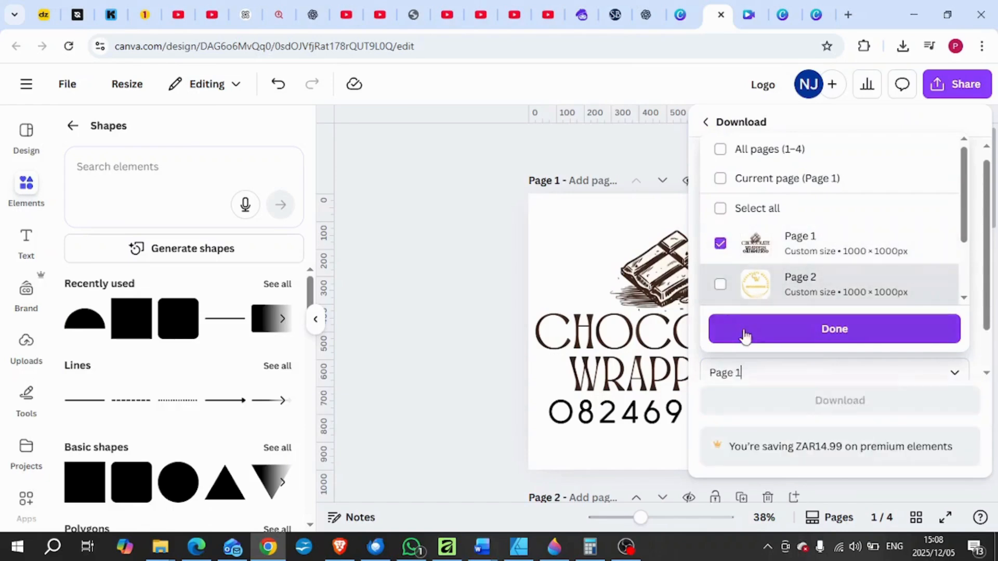
{"action": "left_click", "coordinate": [721, 181]}
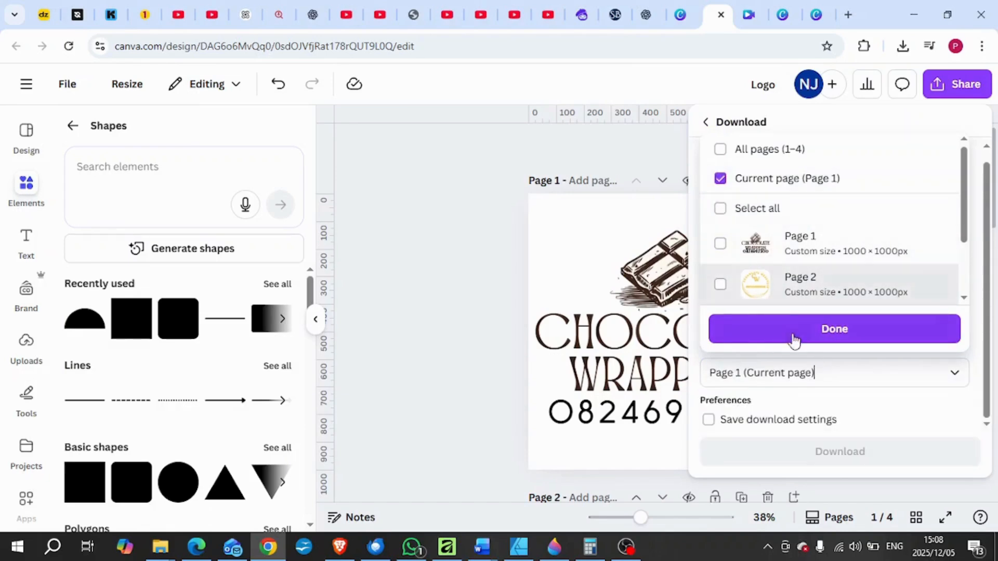
{"action": "left_click", "coordinate": [820, 330]}
{"action": "left_click", "coordinate": [845, 450]}
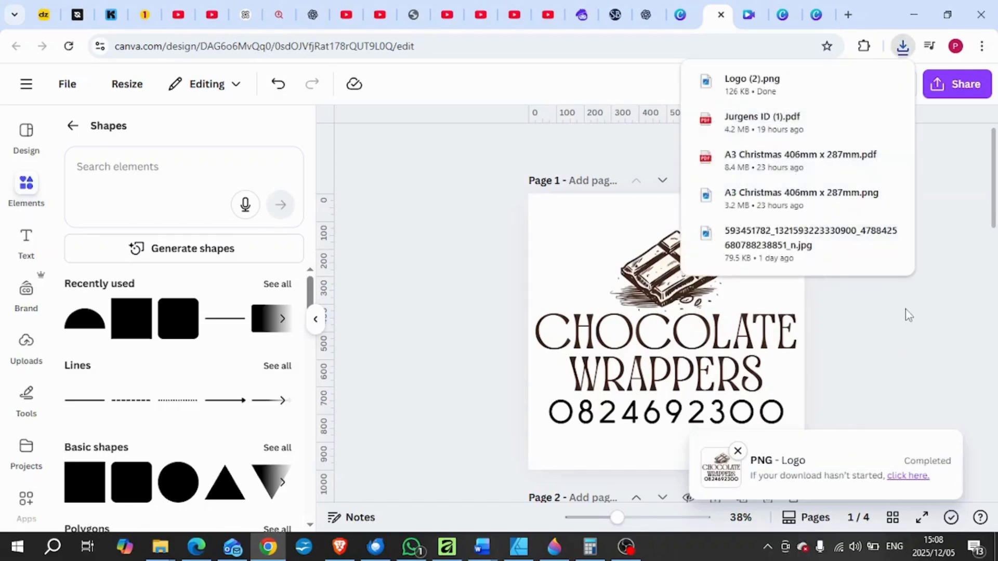
Open the downloaded Logo (2).png, save a copy as PNG in the desktop folder, and close the image viewer.
{"action": "left_click", "coordinate": [784, 89]}
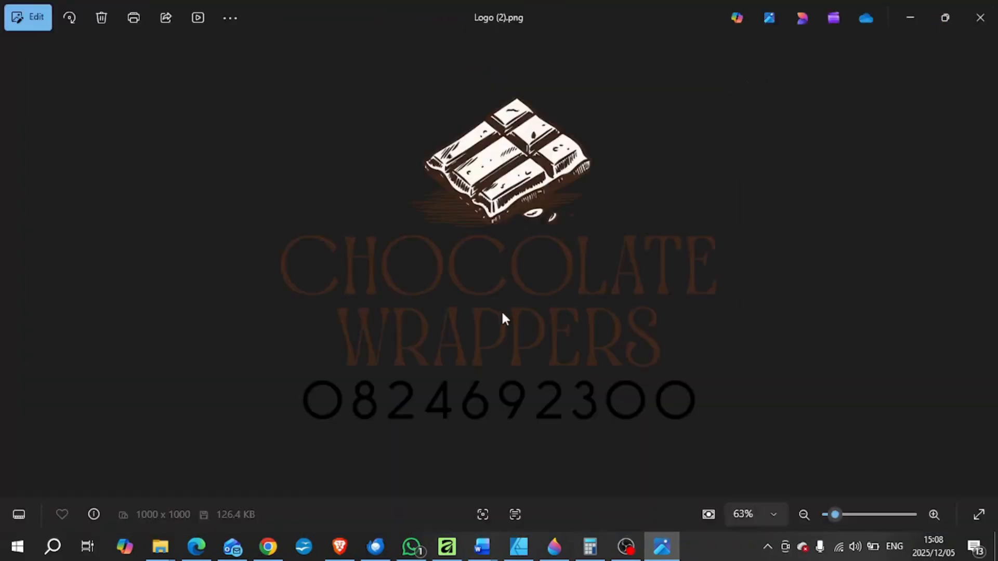
{"action": "right_click", "coordinate": [501, 310]}
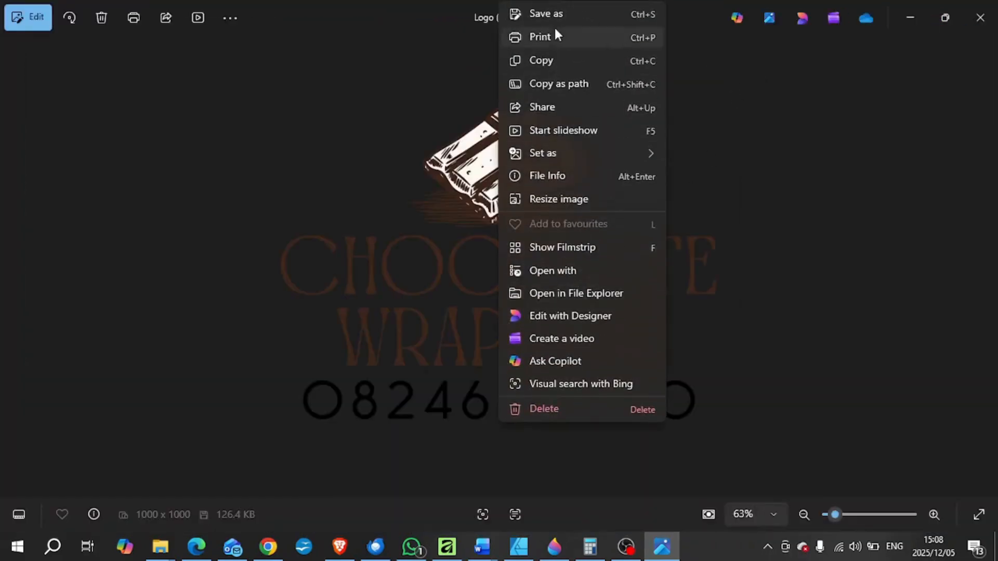
{"action": "left_click", "coordinate": [556, 16]}
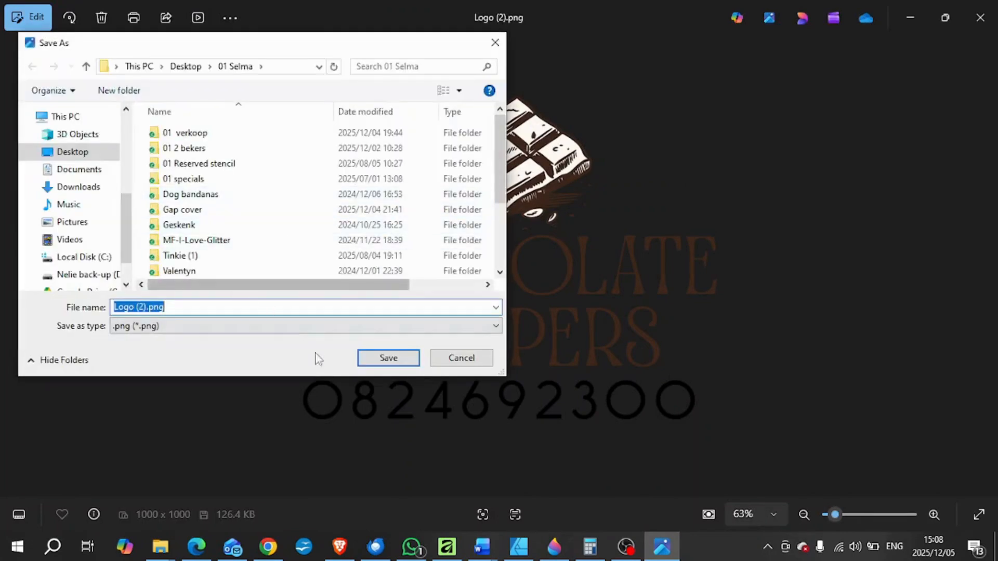
{"action": "left_click", "coordinate": [369, 357]}
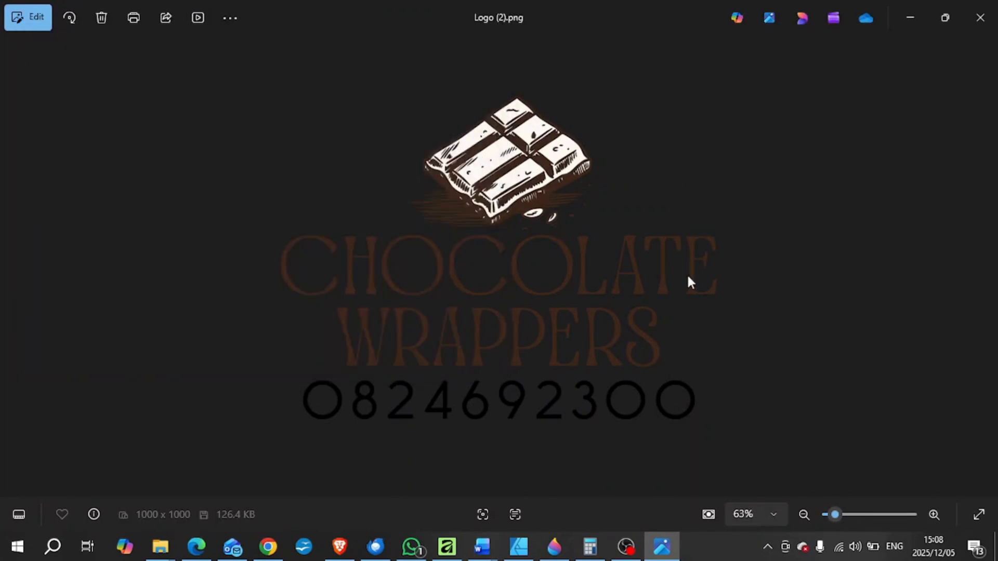
{"action": "left_click", "coordinate": [987, 31]}
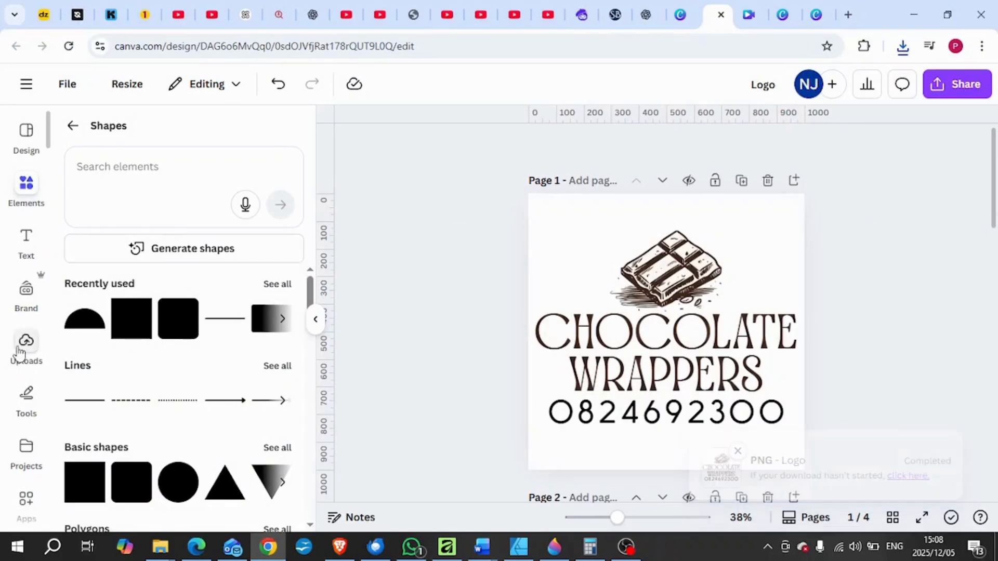
Upload Logo (2).png from the desktop folder and find it among the most recent uploaded images.
{"action": "left_click", "coordinate": [26, 344]}
{"action": "left_click", "coordinate": [156, 179]}
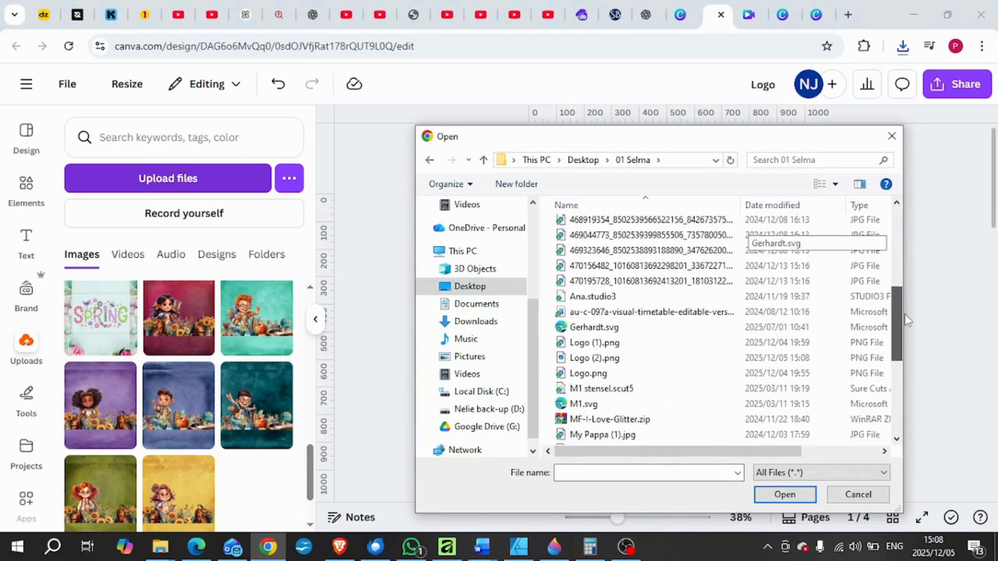
{"action": "scroll", "coordinate": [651, 311], "scroll_direction": "down", "scroll_amount": 1}
{"action": "left_click", "coordinate": [655, 336]}
{"action": "double_click", "coordinate": [656, 337]}
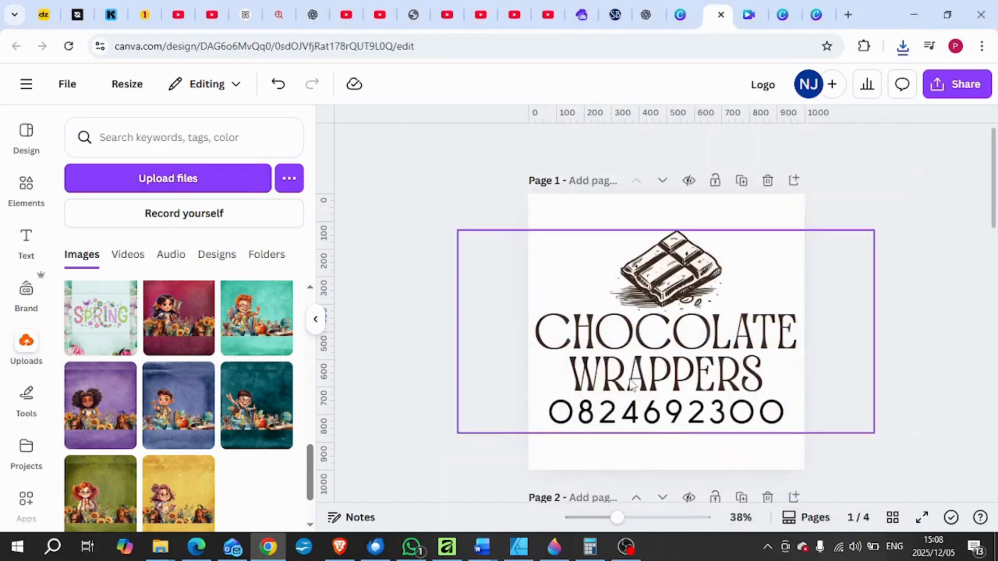
{"action": "scroll", "coordinate": [189, 384], "scroll_direction": "up", "scroll_amount": 4}
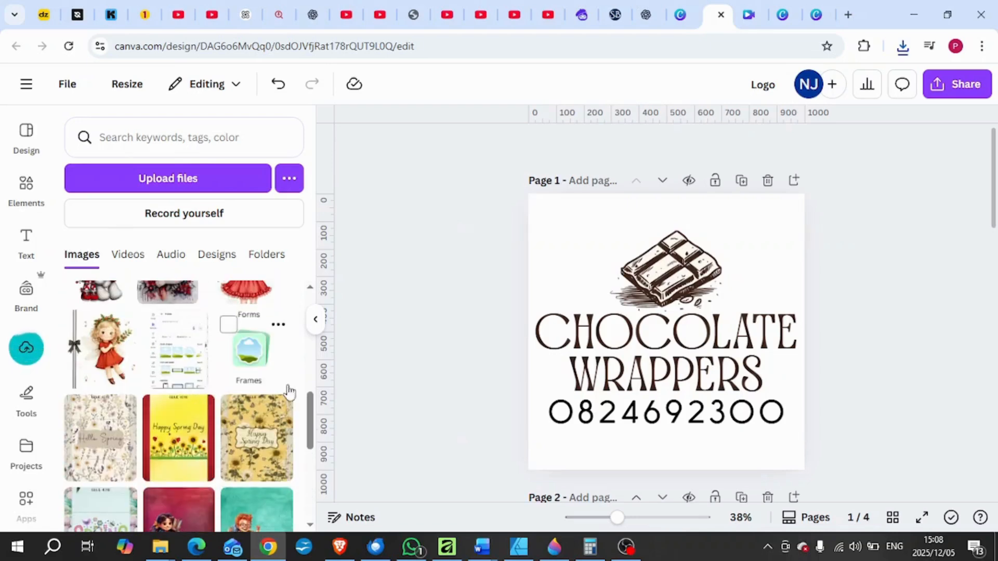
{"action": "left_click_drag", "start_coordinate": [311, 424], "coordinate": [330, 320]}
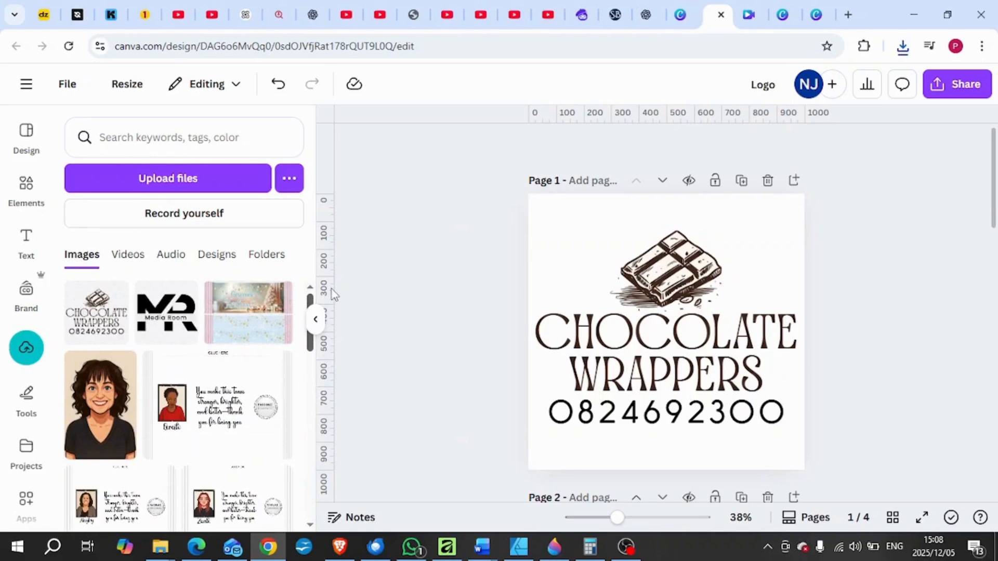
{"action": "scroll", "coordinate": [603, 393], "scroll_direction": "down", "scroll_amount": 2}
{"action": "scroll", "coordinate": [603, 393], "scroll_direction": "up", "scroll_amount": 2}
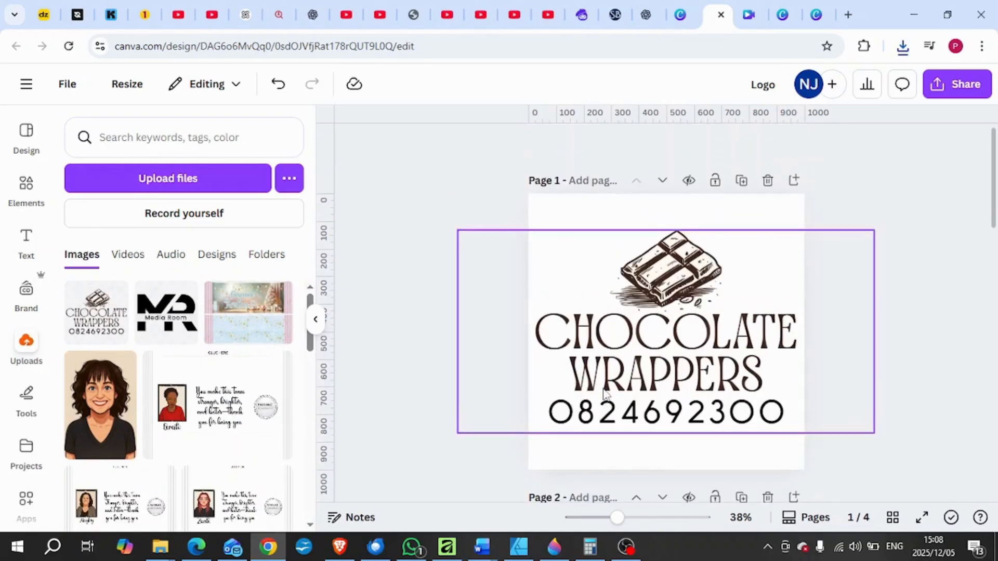
Add a blank page after Page 1, place the pink and blue Christmas wrapper image, enlarge it to about 963 px wide and centre it.
{"action": "left_click", "coordinate": [793, 180]}
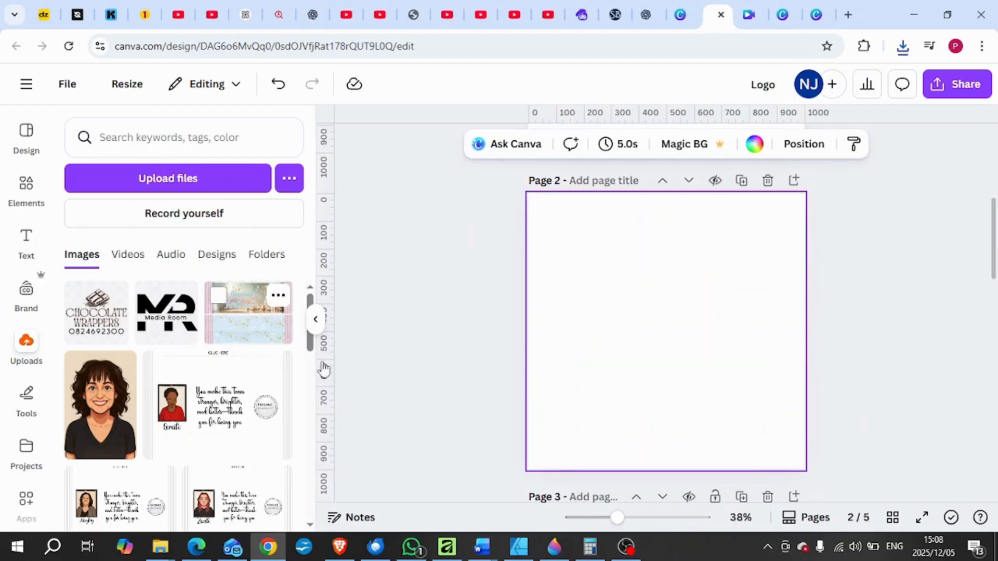
{"action": "left_click", "coordinate": [268, 340]}
{"action": "left_click_drag", "start_coordinate": [800, 444], "coordinate": [795, 439]}
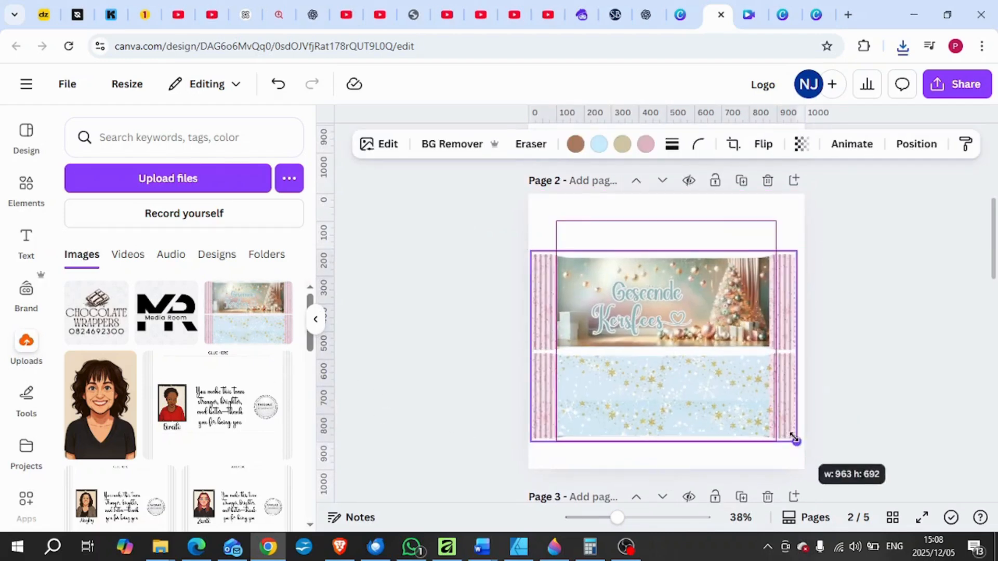
{"action": "left_click_drag", "start_coordinate": [706, 411], "coordinate": [707, 406]}
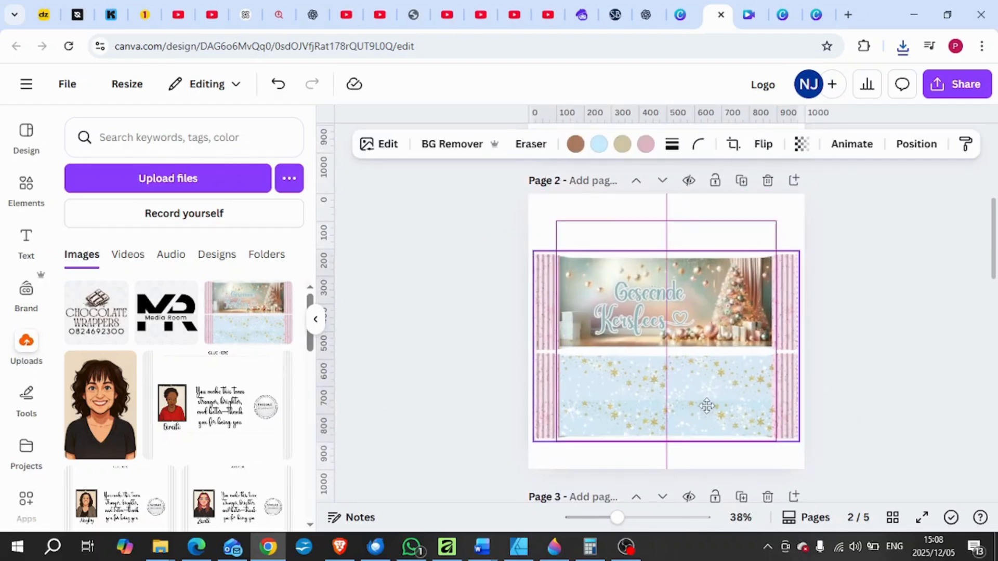
{"action": "left_click", "coordinate": [838, 412]}
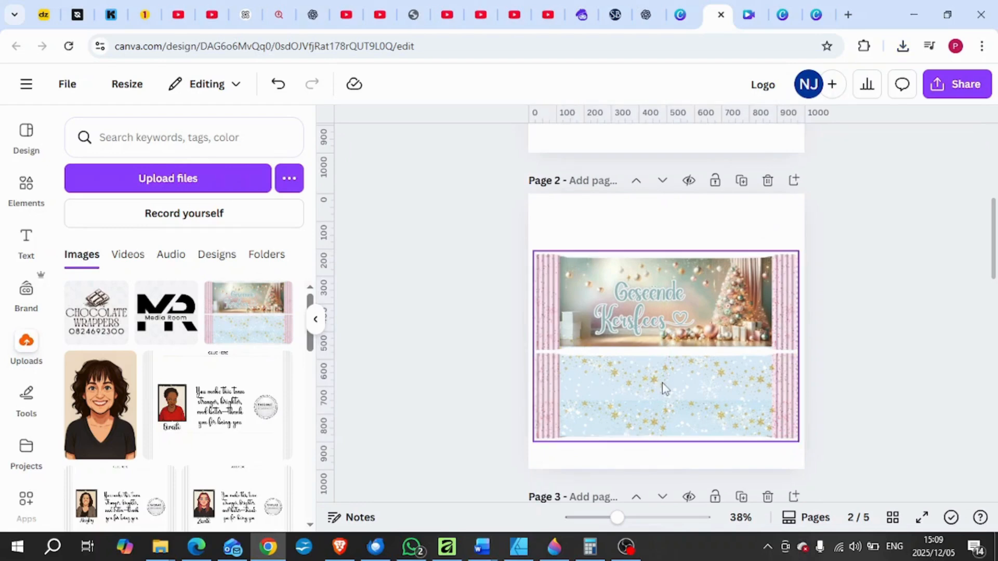
Place the uploaded Chocolate Wrappers logo on the wrapper and shrink it over the light blue lower panel.
{"action": "left_click", "coordinate": [99, 328]}
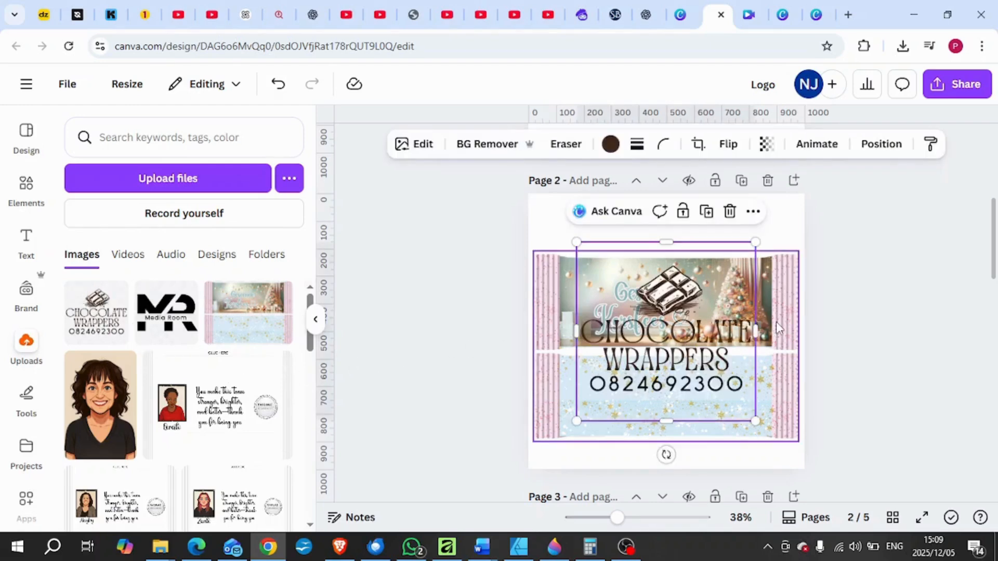
{"action": "left_click_drag", "start_coordinate": [699, 349], "coordinate": [699, 364]}
{"action": "left_click_drag", "start_coordinate": [754, 436], "coordinate": [694, 374]}
{"action": "left_click_drag", "start_coordinate": [638, 333], "coordinate": [674, 398]}
{"action": "left_click_drag", "start_coordinate": [734, 440], "coordinate": [713, 419]}
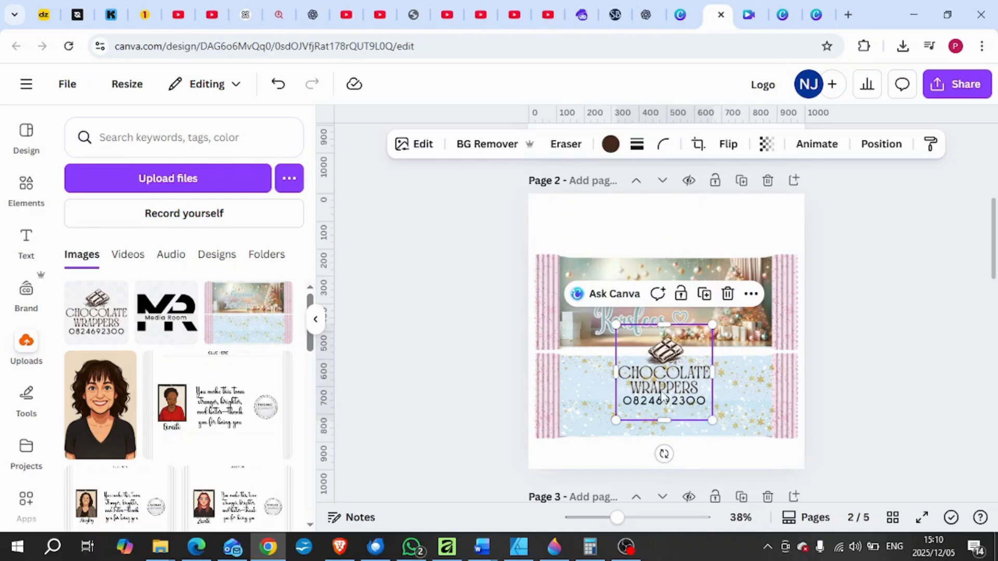
Enlarge the logo so that it spans both wrapper panels and position it near the wrapper's centre.
{"action": "left_click_drag", "start_coordinate": [662, 396], "coordinate": [656, 363]}
{"action": "left_click_drag", "start_coordinate": [703, 393], "coordinate": [670, 382]}
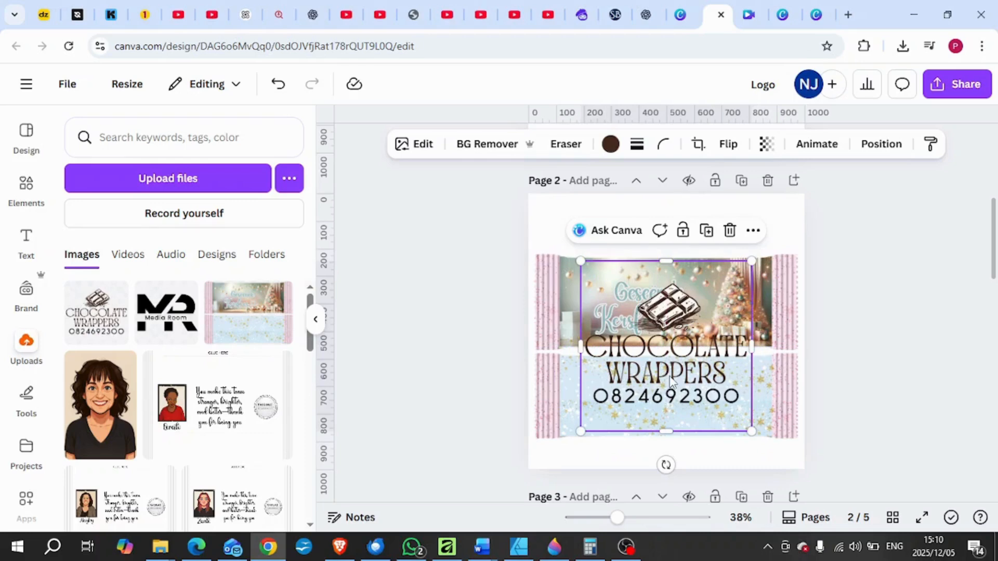
{"action": "left_click_drag", "start_coordinate": [670, 382], "coordinate": [674, 380]}
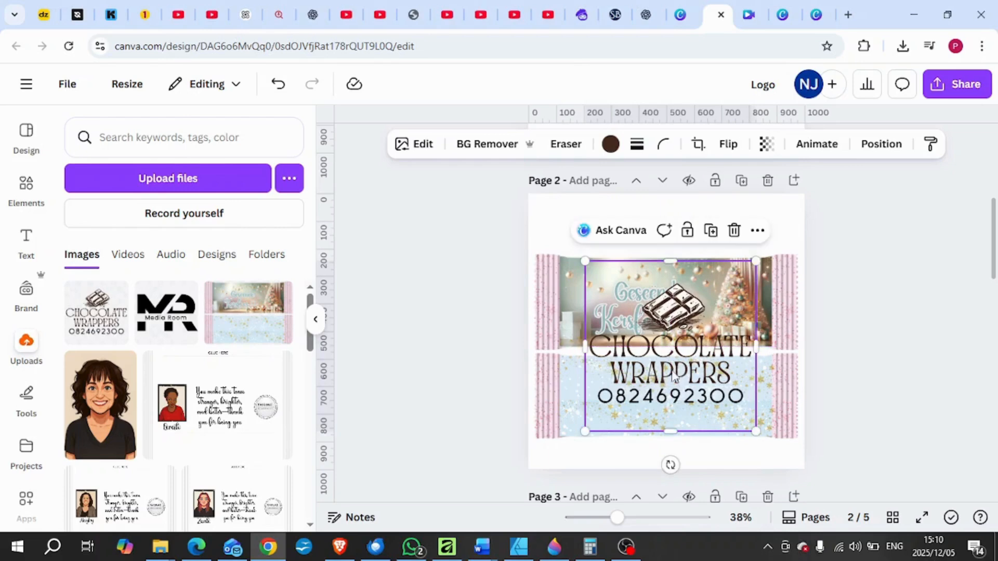
Crop the empty space above and below the logo and centre it horizontally on the wrapper.
{"action": "left_click_drag", "start_coordinate": [670, 258], "coordinate": [672, 279]}
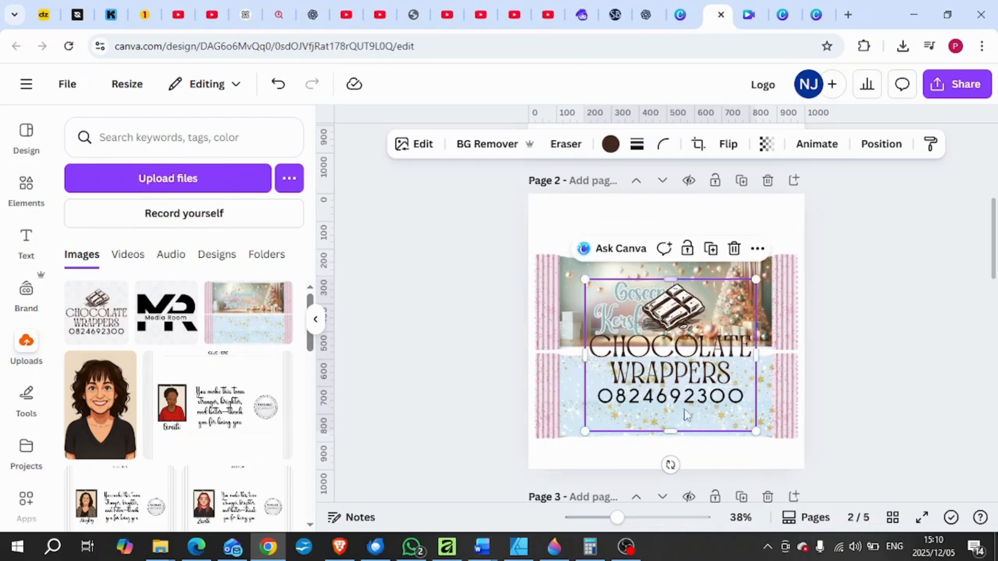
{"action": "left_click_drag", "start_coordinate": [670, 431], "coordinate": [673, 407]}
{"action": "left_click", "coordinate": [885, 393]}
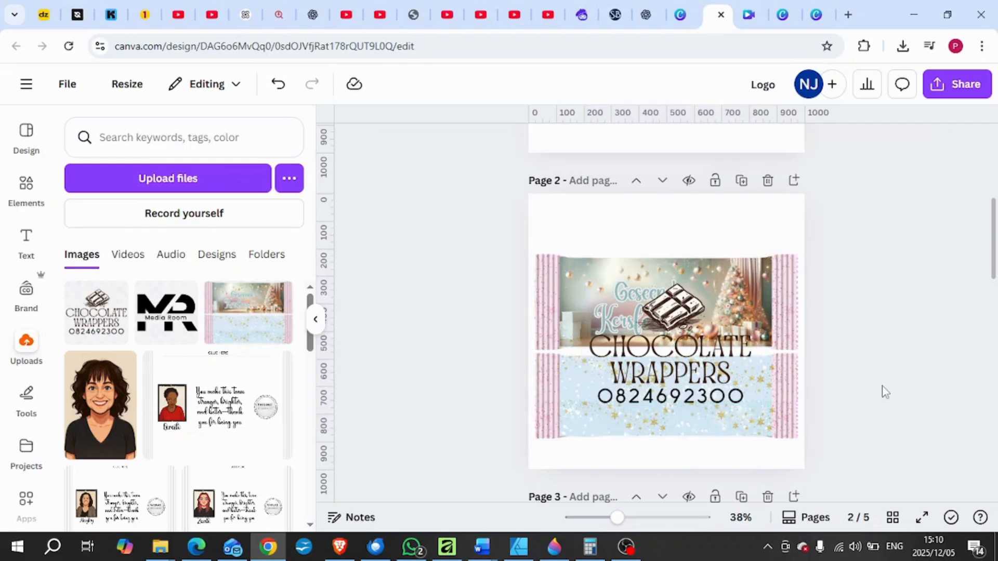
{"action": "left_click_drag", "start_coordinate": [684, 375], "coordinate": [679, 379]}
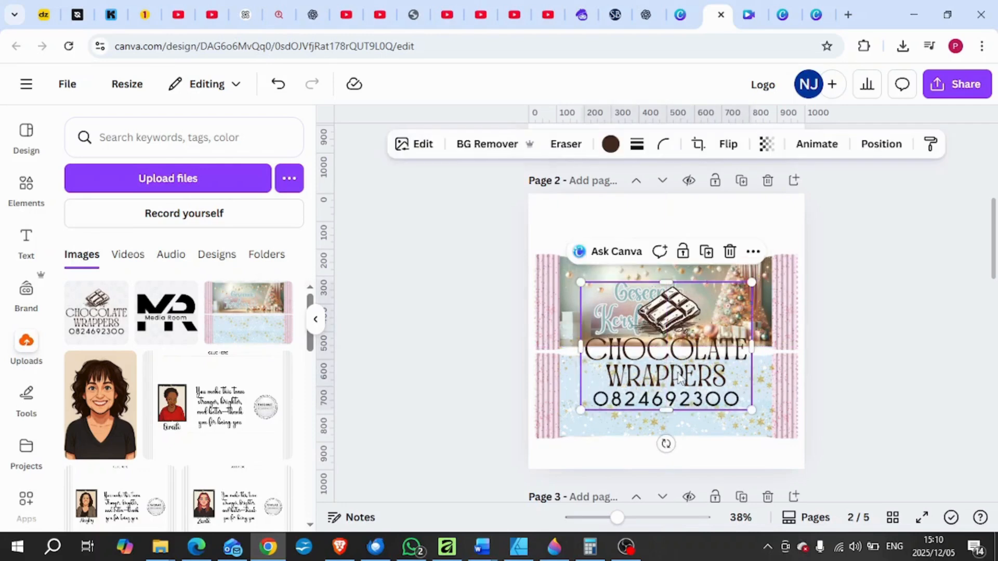
Set the logo's transparency to 20 so it works as a watermark over the wrapper.
{"action": "left_click", "coordinate": [767, 145]}
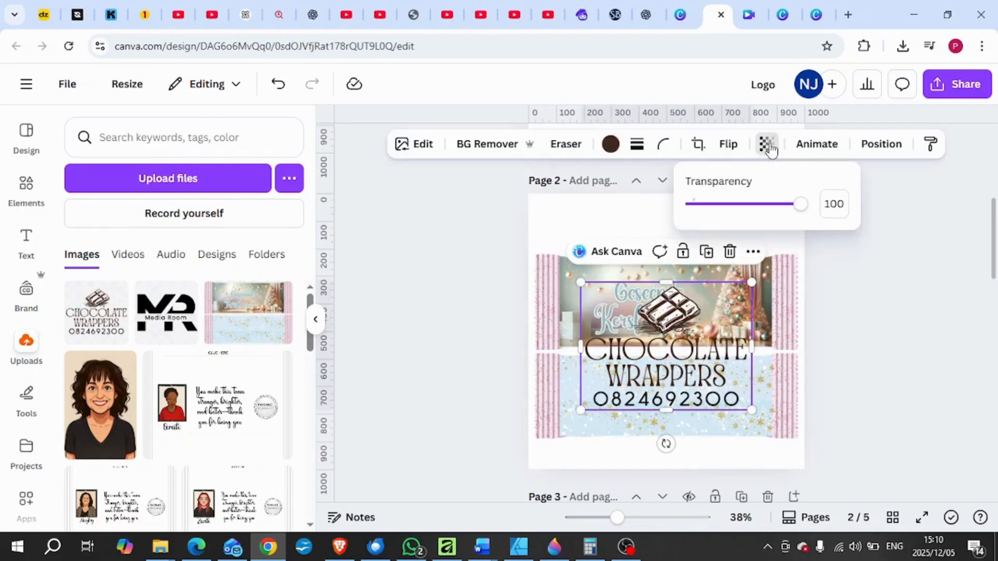
{"action": "left_click_drag", "start_coordinate": [800, 207], "coordinate": [724, 227]}
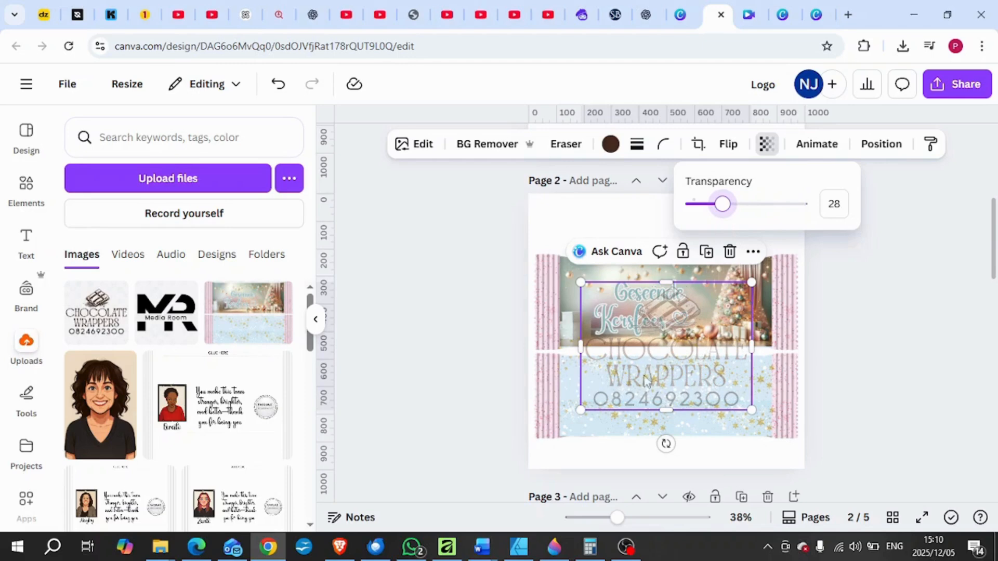
{"action": "mouse_move", "coordinate": [722, 203]}
{"action": "left_mouse_down"}
{"action": "mouse_move", "coordinate": [707, 211]}
{"action": "mouse_move", "coordinate": [714, 211]}
{"action": "left_mouse_up"}
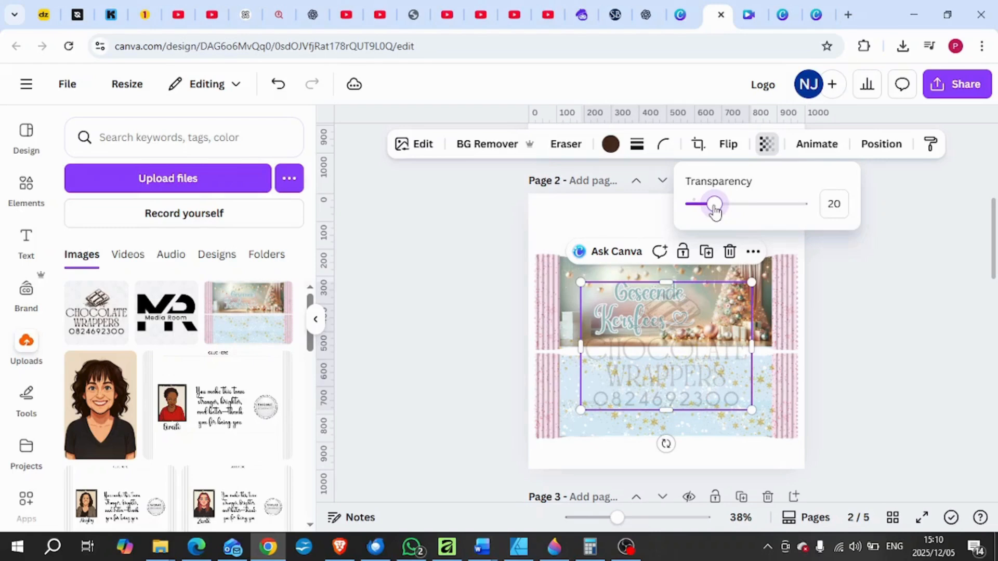
{"action": "left_click", "coordinate": [857, 378]}
{"action": "left_click", "coordinate": [860, 378]}
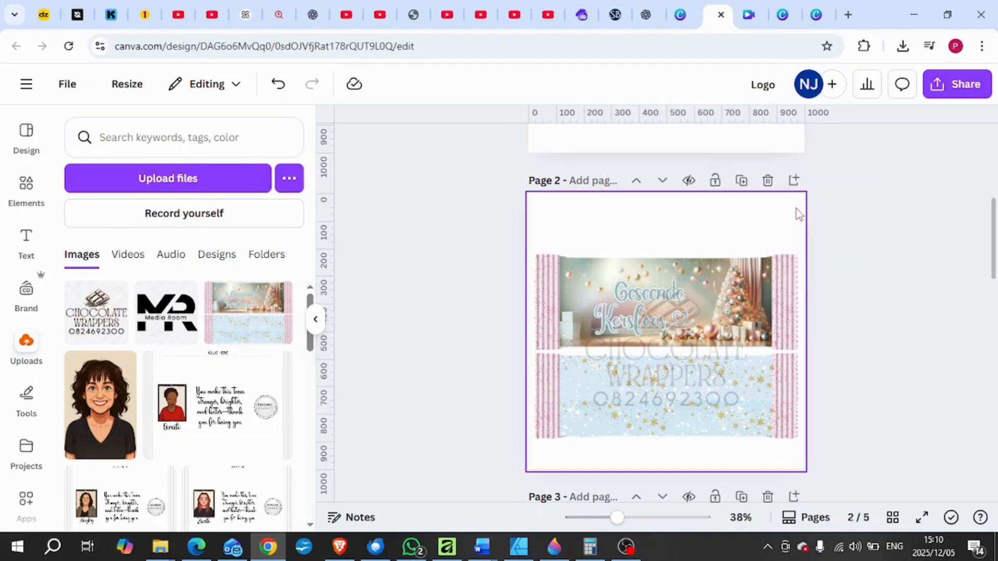
Change Page 2's background to the off-white document colour.
{"action": "left_click", "coordinate": [766, 215]}
{"action": "left_click", "coordinate": [721, 144]}
{"action": "left_click", "coordinate": [279, 234]}
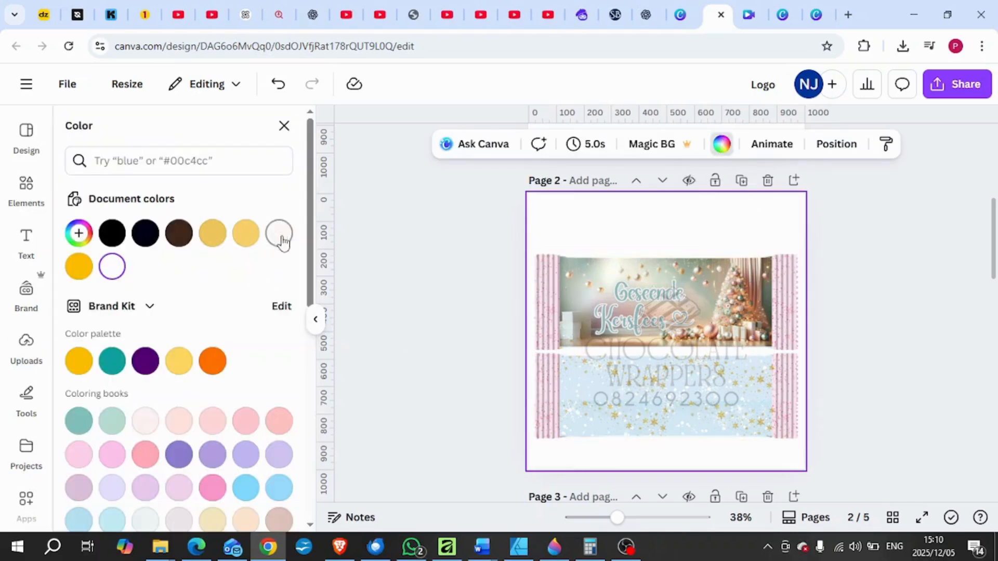
{"action": "key", "text": "Escape"}
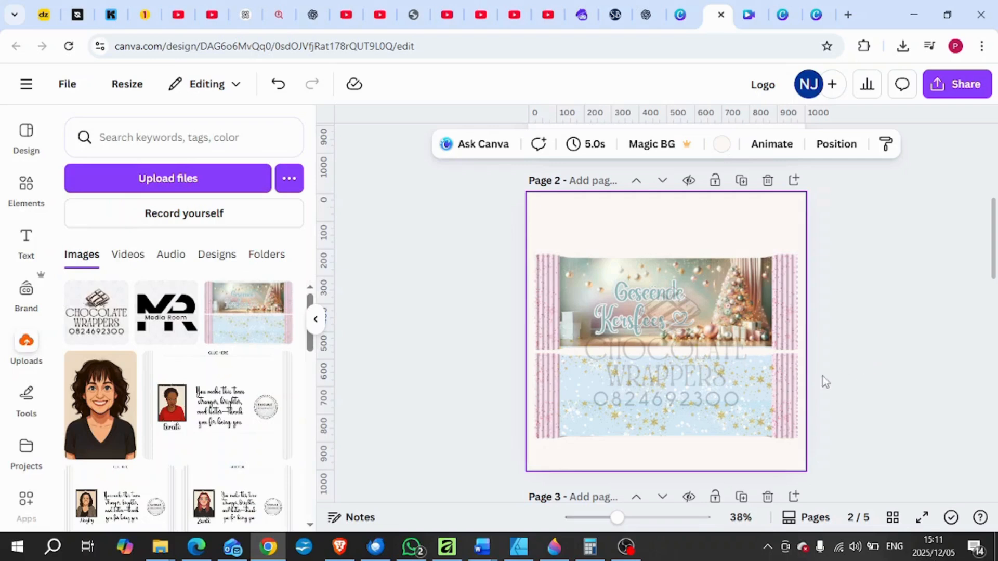
Check the PNG download settings for the watermarked design, including the Transparent background option, and leave without downloading.
{"action": "left_click", "coordinate": [947, 87]}
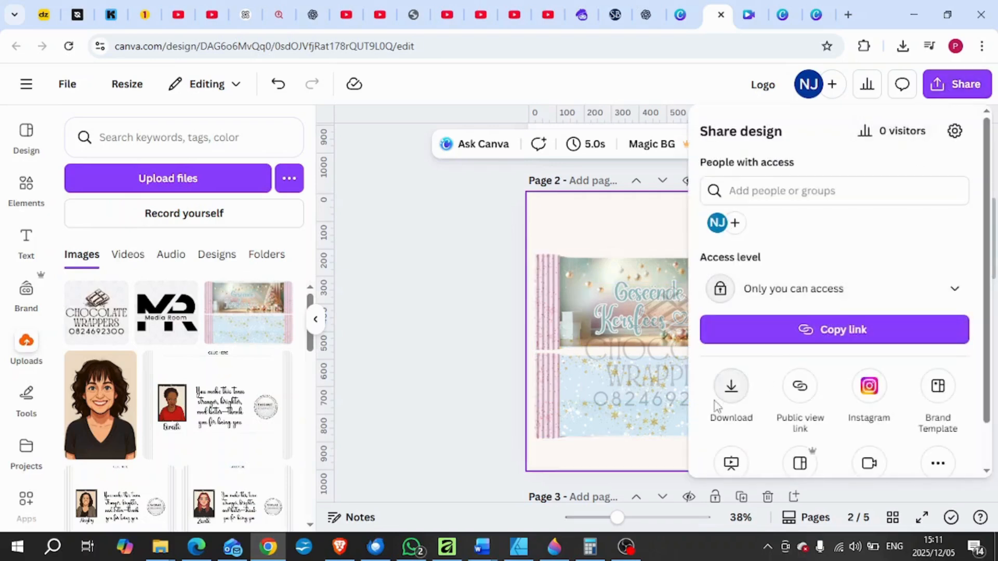
{"action": "left_click", "coordinate": [730, 386]}
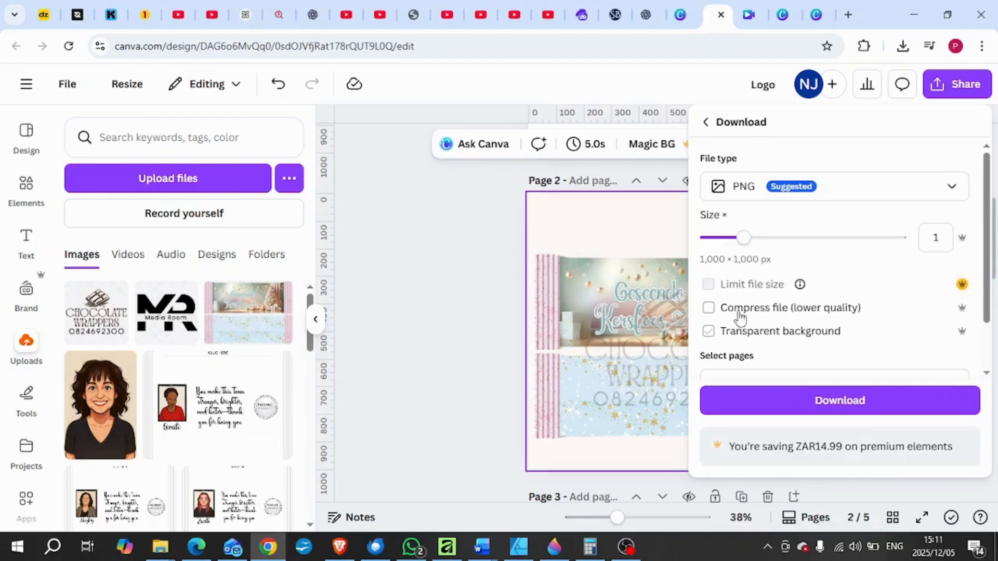
{"action": "left_click", "coordinate": [750, 331]}
{"action": "left_click", "coordinate": [460, 364]}
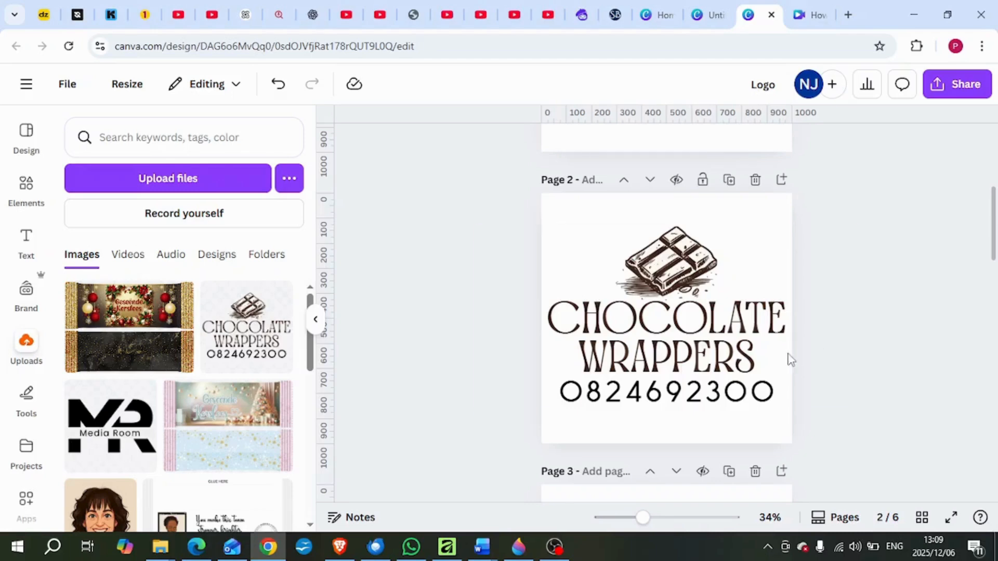
Change the text colour of the grouped logo on Page 2 to white.
{"action": "left_click", "coordinate": [639, 360]}
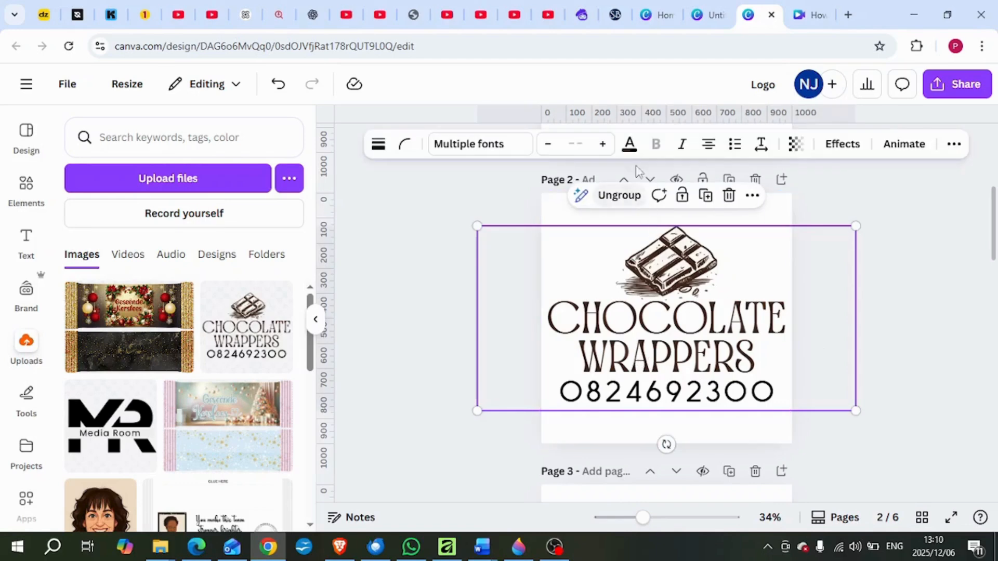
{"action": "left_click", "coordinate": [629, 144]}
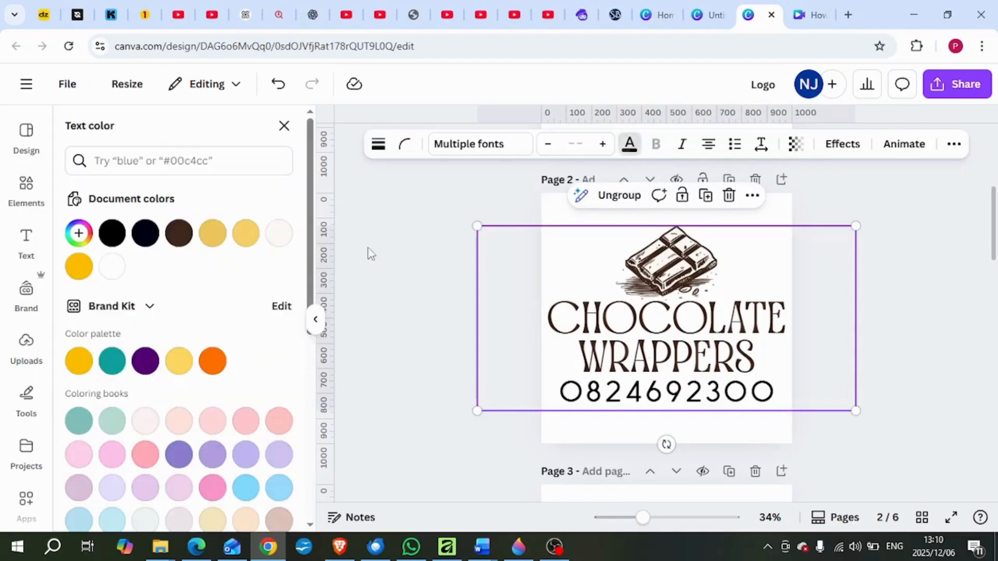
{"action": "left_click", "coordinate": [115, 269]}
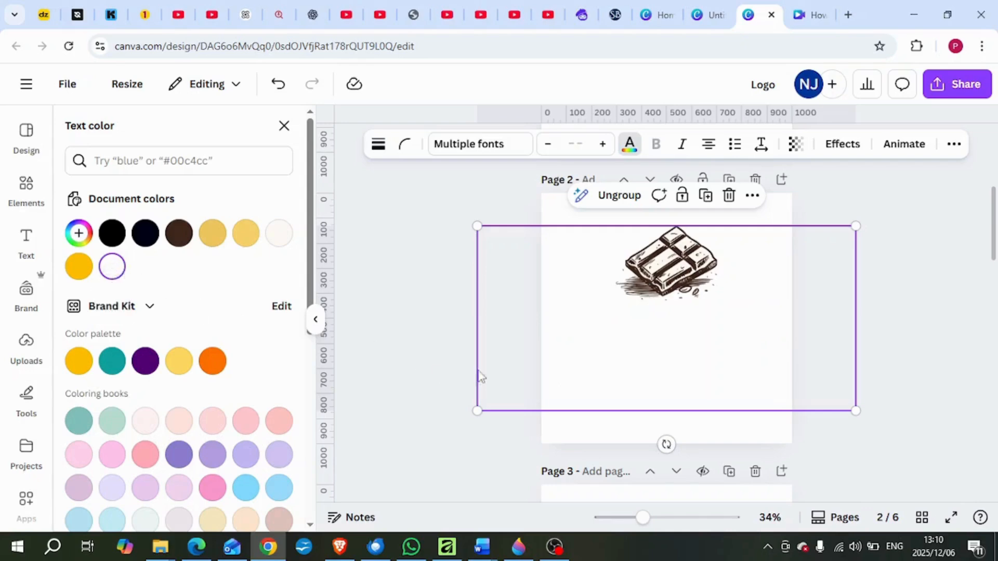
Change the background of the white-lettered logo's page to the light gold document colour.
{"action": "left_click", "coordinate": [775, 211]}
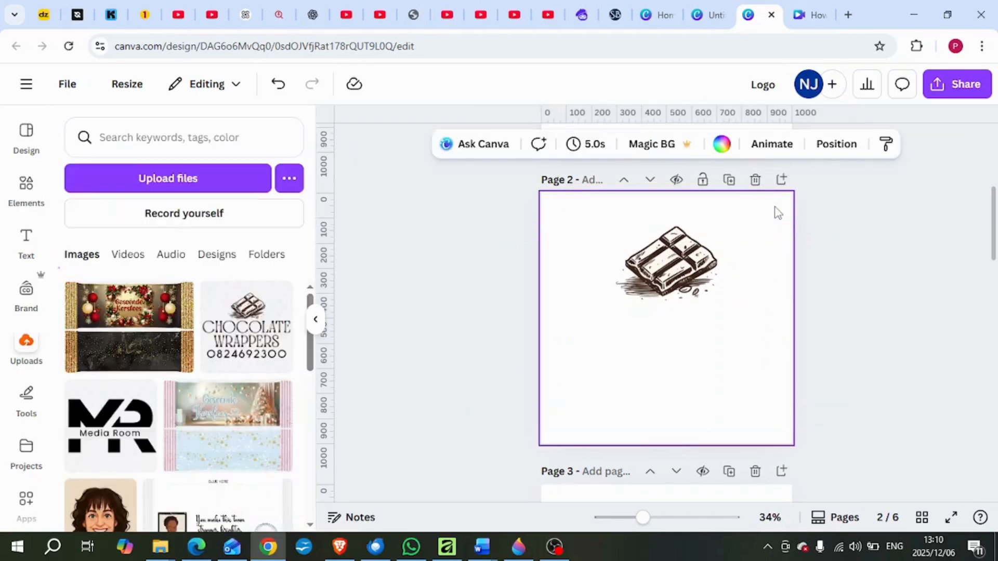
{"action": "left_click", "coordinate": [723, 144]}
{"action": "left_click", "coordinate": [247, 236]}
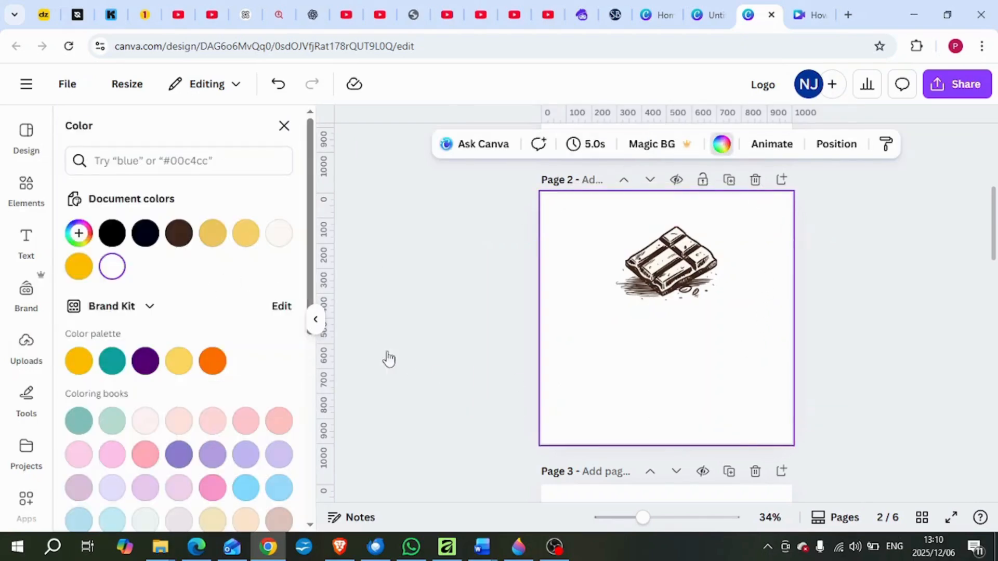
Change the background of the white-lettered logo's page from light gold to the white document colour.
{"action": "left_click", "coordinate": [873, 410]}
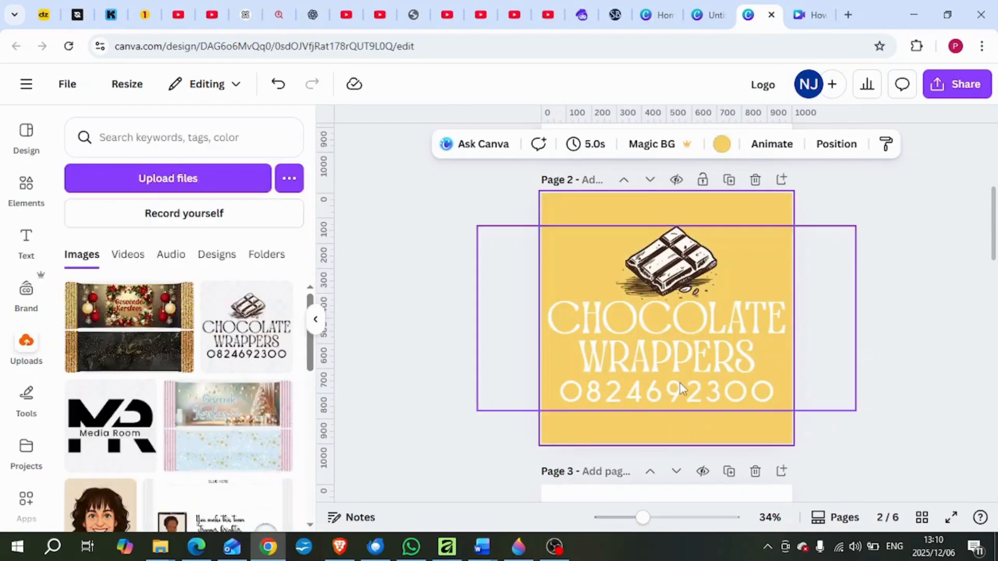
{"action": "left_click", "coordinate": [722, 144]}
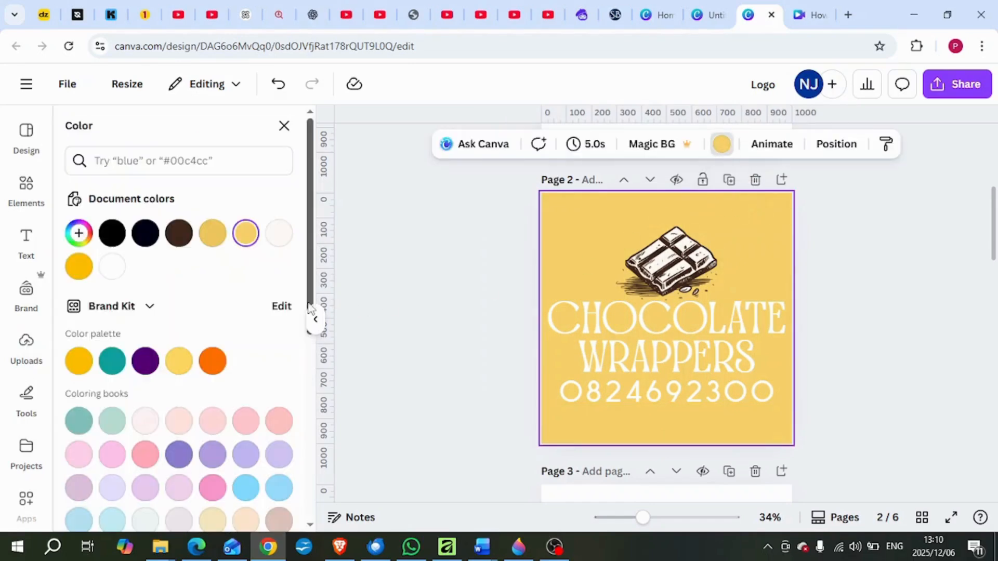
{"action": "left_click", "coordinate": [112, 266]}
{"action": "left_click", "coordinate": [876, 336]}
Download only the current page, Page 2, as a PNG with a transparent background.
{"action": "left_click", "coordinate": [962, 84]}
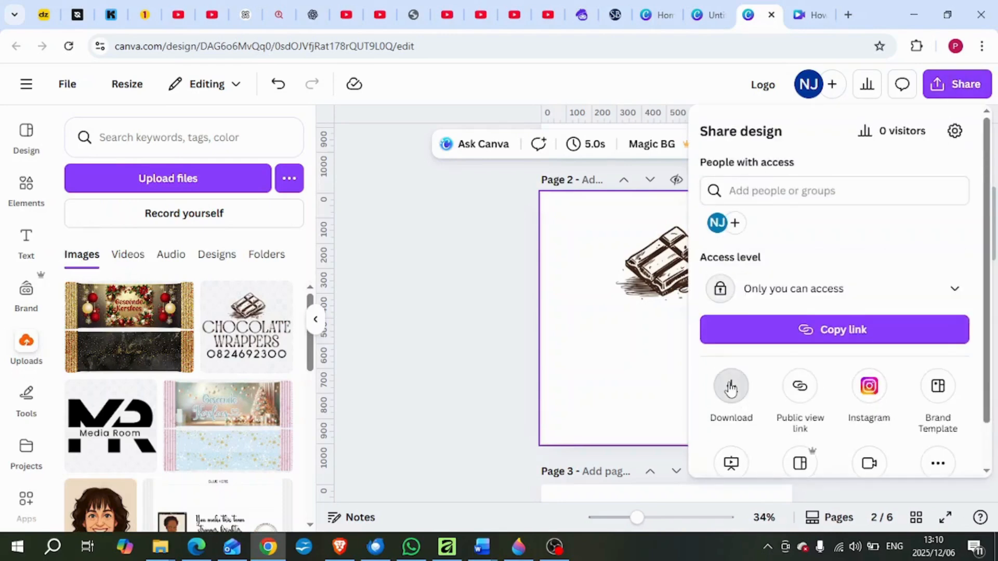
{"action": "left_click", "coordinate": [730, 385]}
{"action": "left_click", "coordinate": [747, 331]}
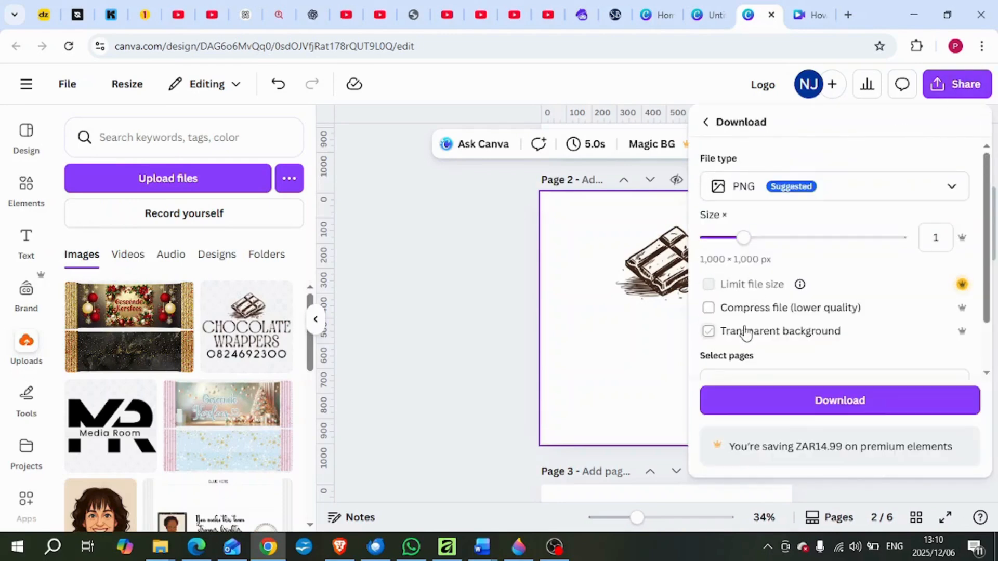
{"action": "scroll", "coordinate": [745, 333], "scroll_direction": "down", "scroll_amount": 2}
{"action": "left_click", "coordinate": [741, 322]}
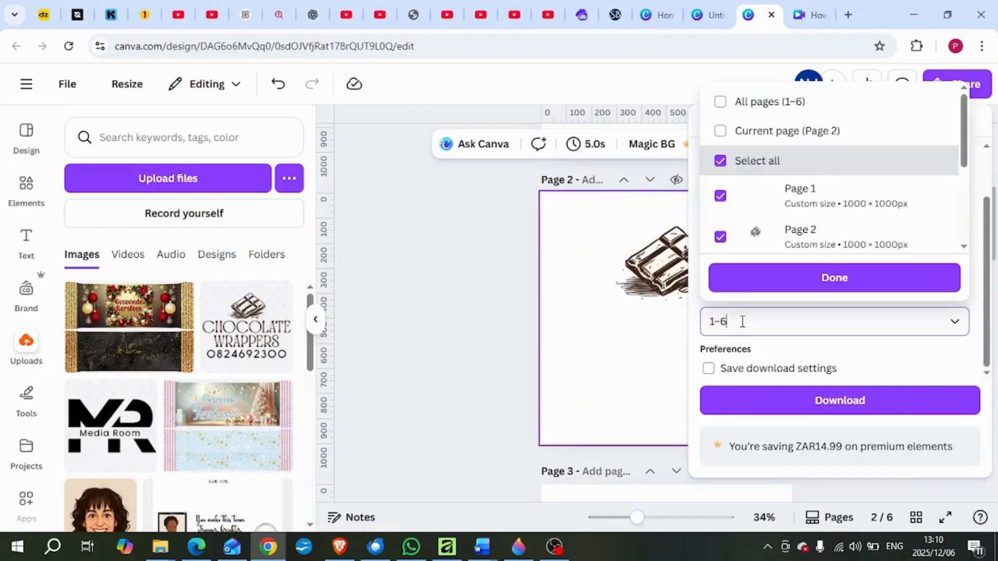
{"action": "left_click", "coordinate": [720, 128]}
{"action": "left_click", "coordinate": [775, 330]}
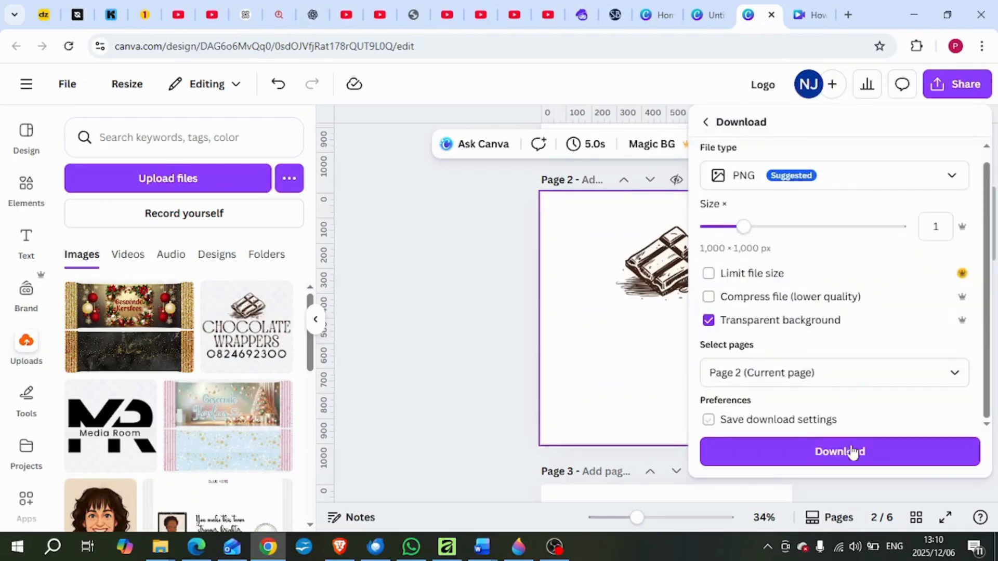
{"action": "left_click", "coordinate": [852, 452]}
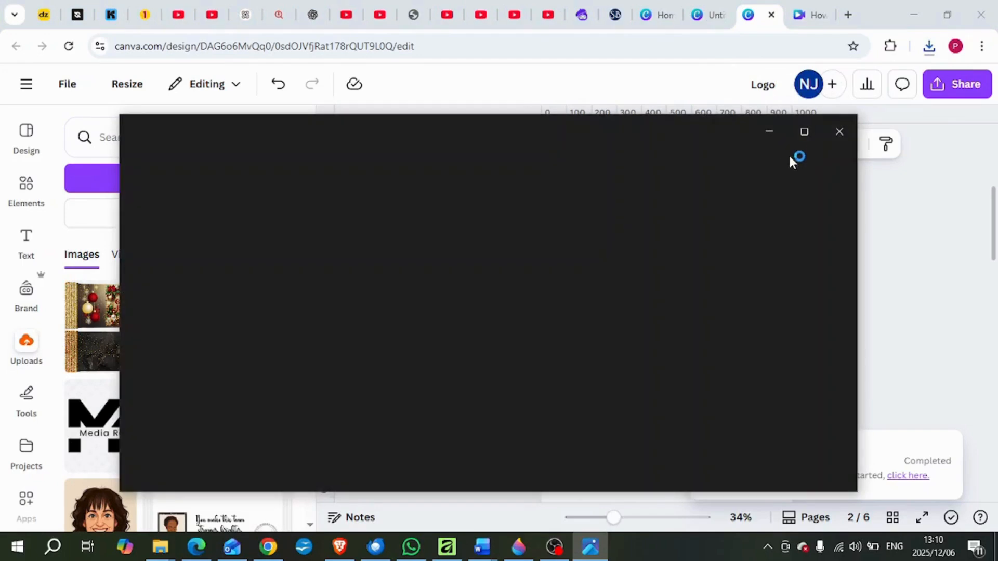
View the downloaded logo enlarged, save a copy as Logo (3).png in the 01 Selma folder, and close the image viewer.
{"action": "left_click", "coordinate": [803, 132]}
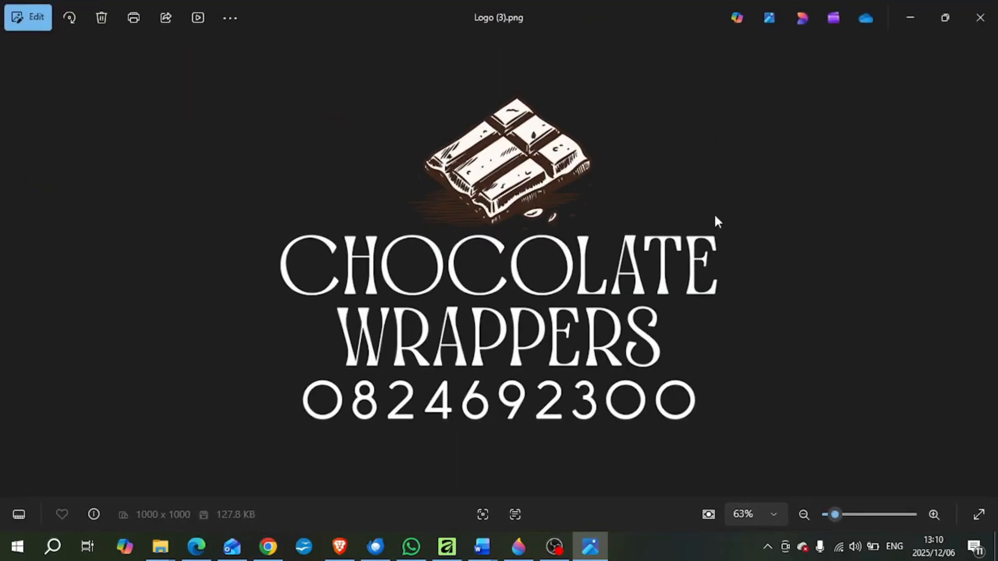
{"action": "right_click", "coordinate": [582, 284]}
{"action": "left_click", "coordinate": [621, 21]}
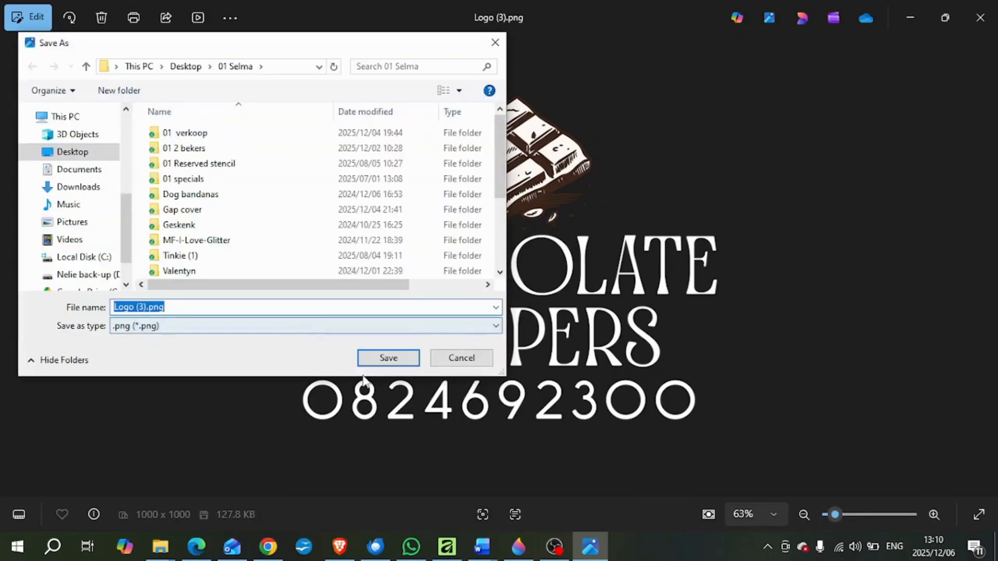
{"action": "left_click", "coordinate": [375, 365]}
{"action": "left_click", "coordinate": [980, 19]}
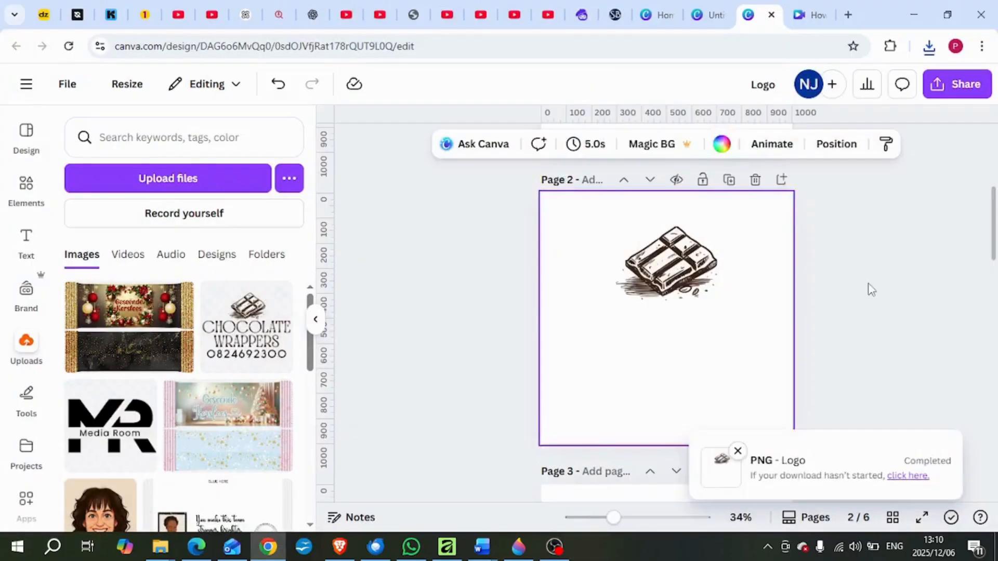
Add a blank page after Page 2 and upload the saved white-lettered logo PNG.
{"action": "left_click", "coordinate": [782, 180]}
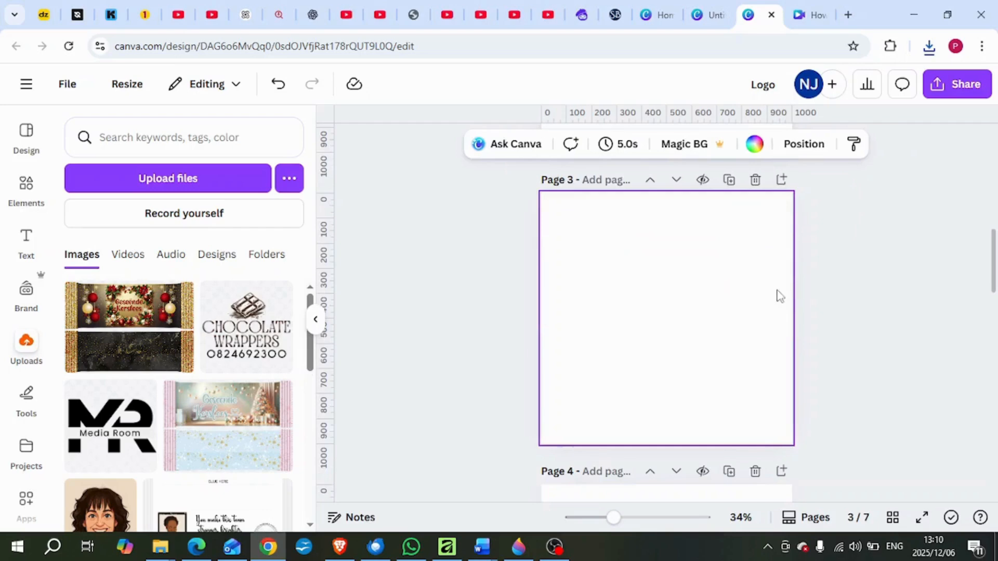
{"action": "left_click", "coordinate": [173, 182]}
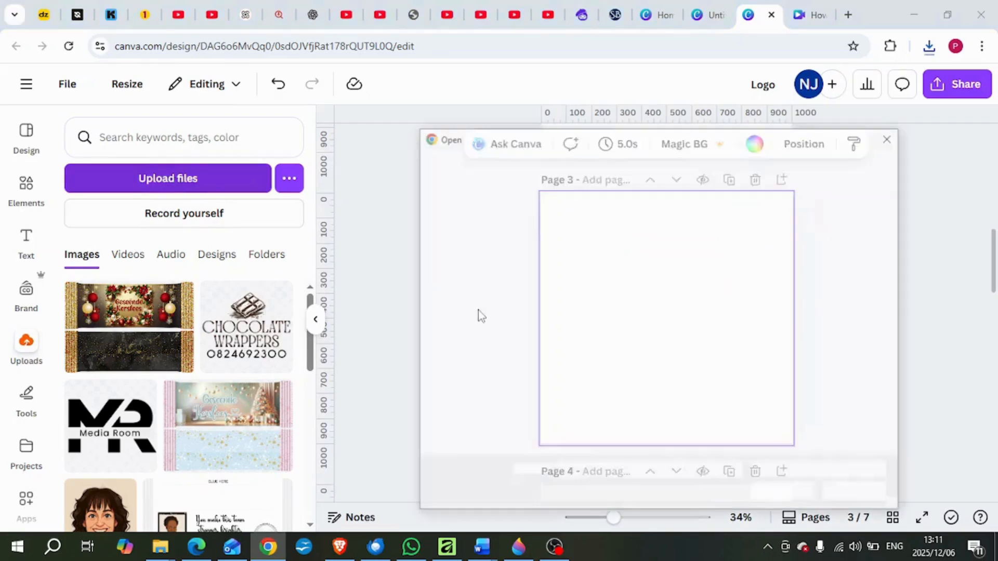
{"action": "scroll", "coordinate": [656, 387], "scroll_direction": "down", "scroll_amount": 2}
{"action": "left_click", "coordinate": [654, 407]}
{"action": "double_click", "coordinate": [651, 396]}
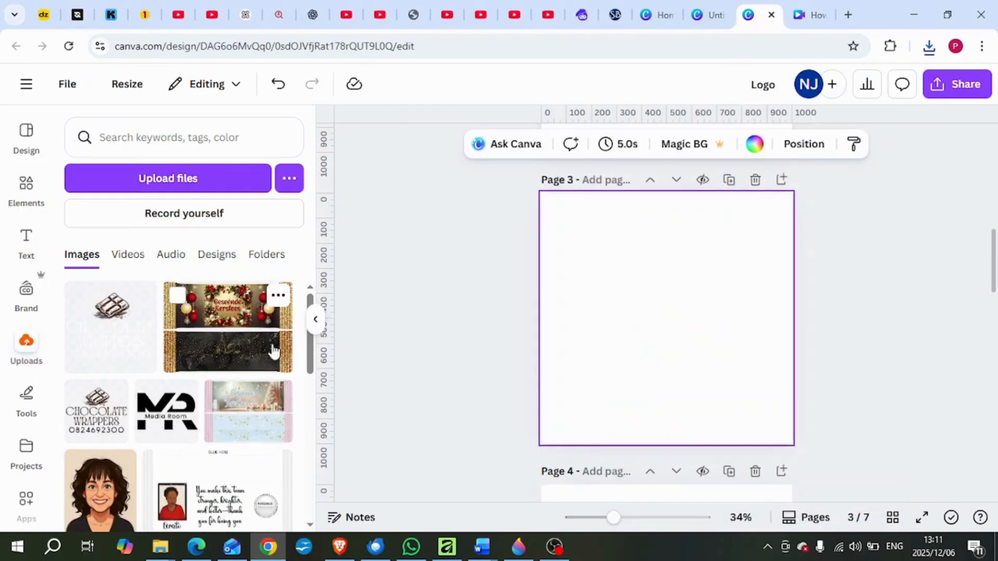
Place the uploaded Geseënde Kersfees wrapper image on Page 3, enlarge it to nearly the page width, and centre it.
{"action": "left_click", "coordinate": [243, 351]}
{"action": "left_click_drag", "start_coordinate": [757, 381], "coordinate": [703, 374]}
{"action": "left_click_drag", "start_coordinate": [766, 401], "coordinate": [784, 414]}
{"action": "left_click_drag", "start_coordinate": [712, 390], "coordinate": [713, 374]}
Try the dark-lettered logo over the black and gold Christmas wrapper and remove it.
{"action": "left_click", "coordinate": [96, 411]}
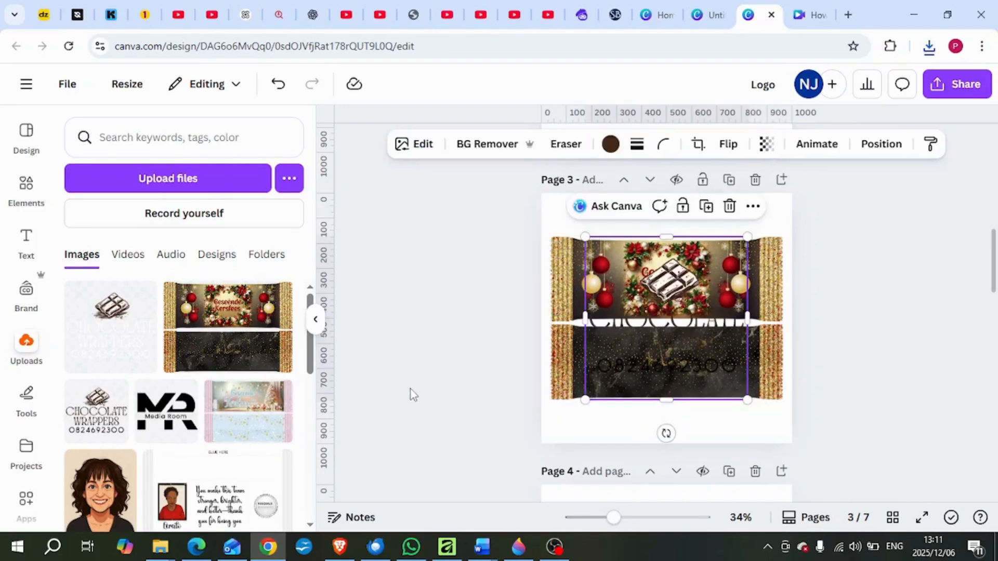
{"action": "mouse_move", "coordinate": [672, 371]}
{"action": "left_mouse_down"}
{"action": "mouse_move", "coordinate": [635, 350]}
{"action": "mouse_move", "coordinate": [675, 369]}
{"action": "left_mouse_up"}
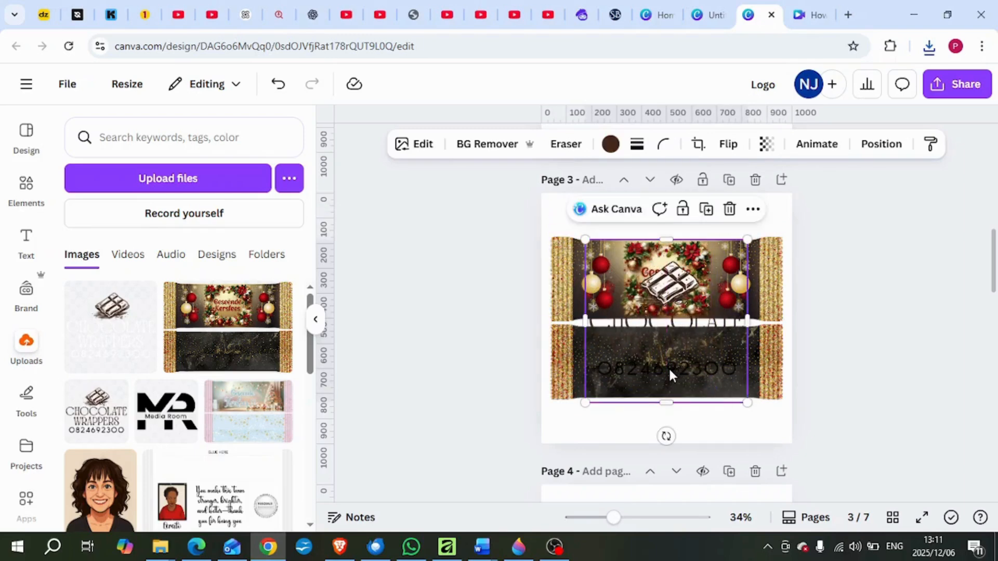
{"action": "left_click", "coordinate": [390, 385]}
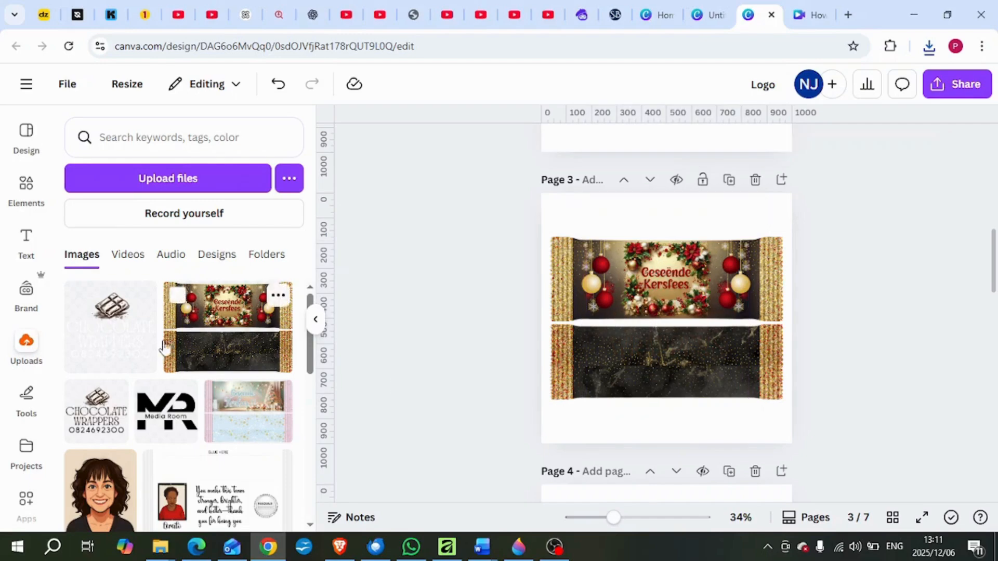
Place the uploaded white-lettered logo over the Christmas wrapper and crop the empty space above and below its artwork.
{"action": "left_click", "coordinate": [114, 346]}
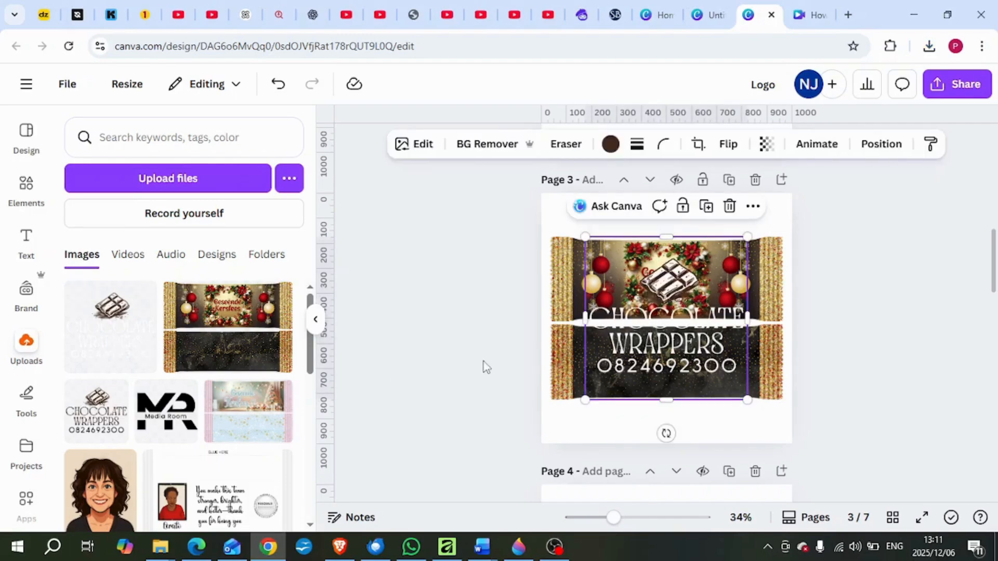
{"action": "left_click_drag", "start_coordinate": [666, 237], "coordinate": [666, 250]}
{"action": "left_click_drag", "start_coordinate": [665, 400], "coordinate": [681, 358]}
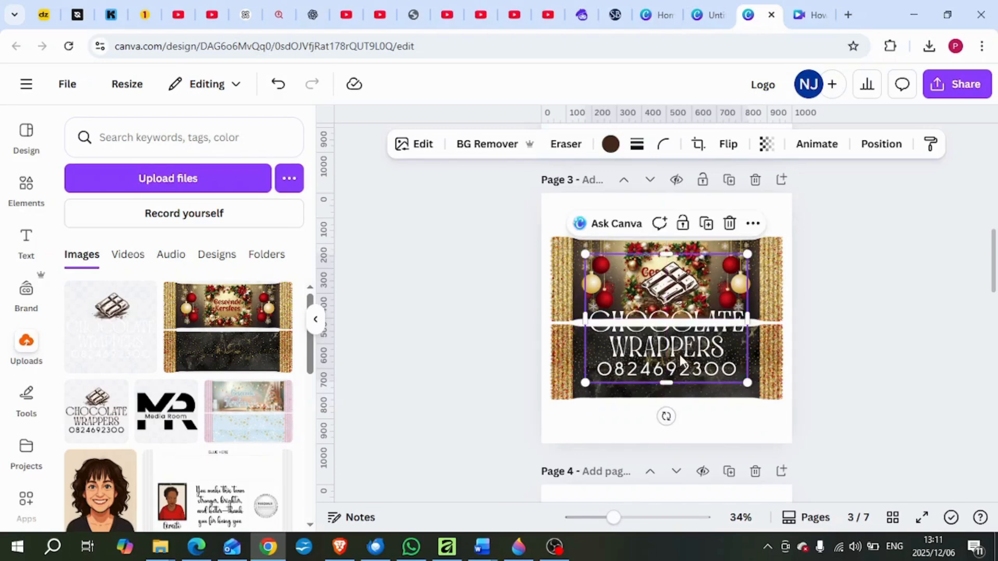
Lower the white-lettered logo's opacity to make it a faint watermark over the wrapper.
{"action": "left_click", "coordinate": [766, 144]}
{"action": "left_click_drag", "start_coordinate": [799, 212], "coordinate": [723, 229]}
{"action": "left_click", "coordinate": [841, 355]}
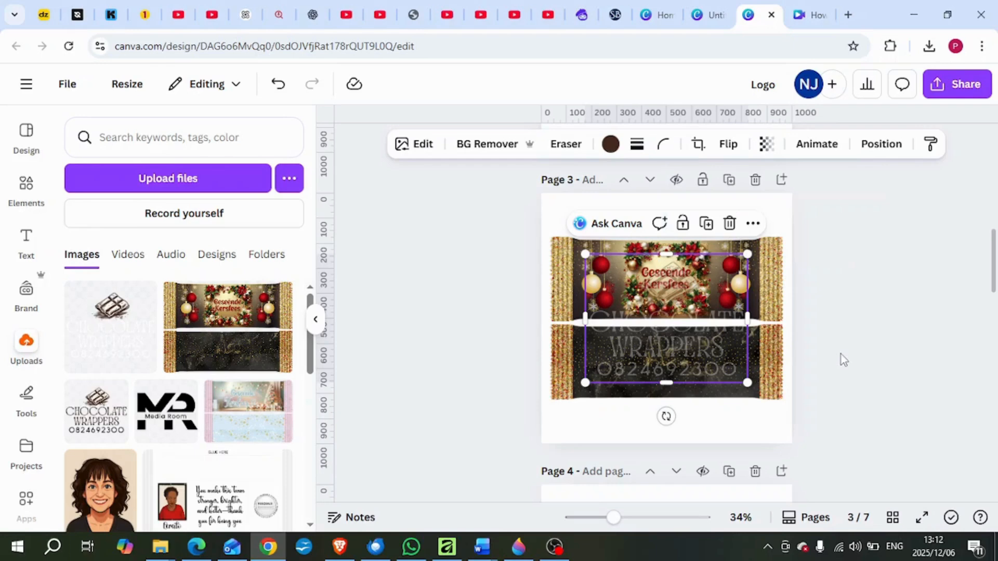
{"action": "left_click", "coordinate": [840, 355]}
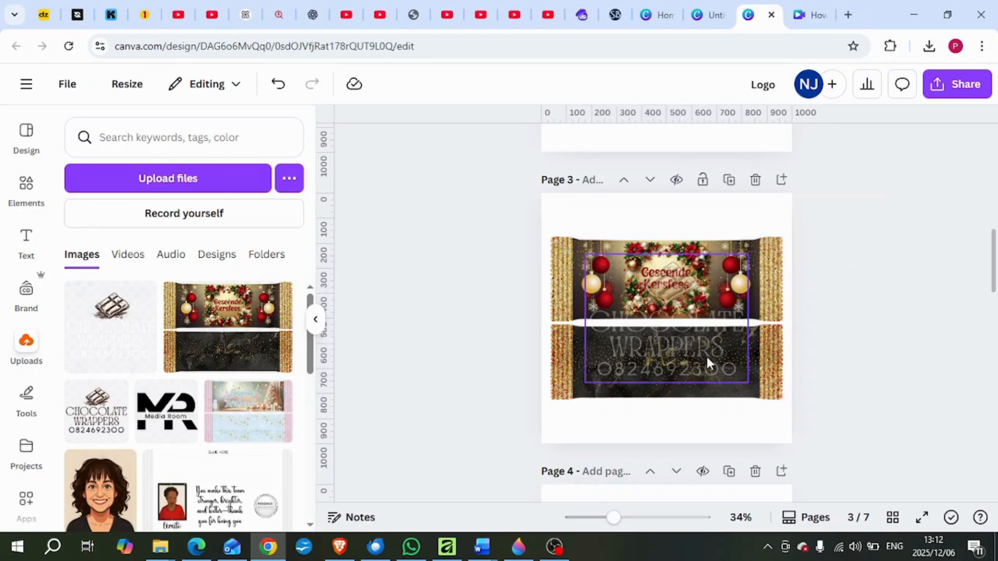
Shrink the white-lettered watermark and position it near the wrapper's centre, overlapping the front and back panels.
{"action": "left_click", "coordinate": [706, 355]}
{"action": "left_click_drag", "start_coordinate": [746, 381], "coordinate": [678, 359]}
{"action": "left_click", "coordinate": [824, 370]}
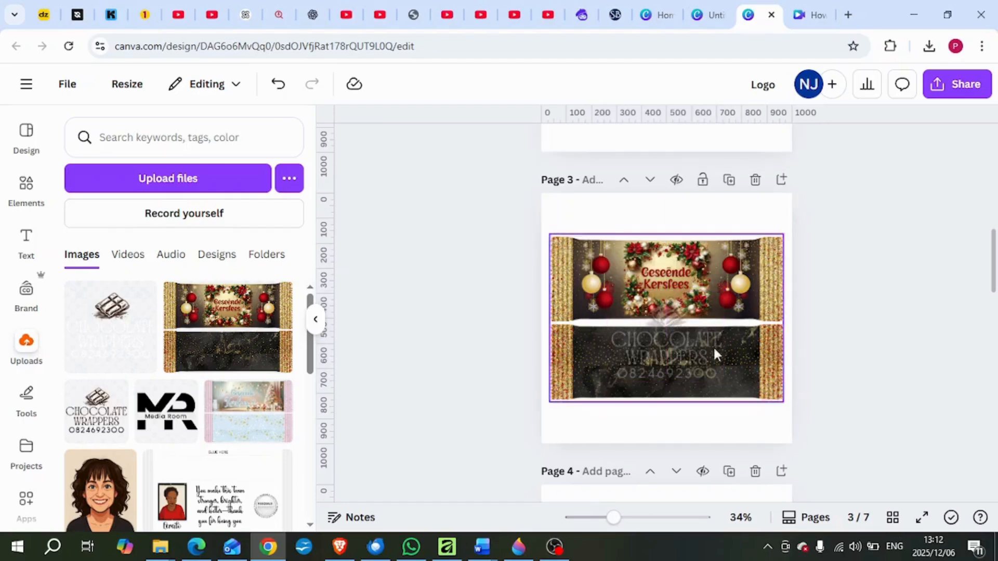
{"action": "mouse_move", "coordinate": [694, 364]}
{"action": "left_mouse_down"}
{"action": "mouse_move", "coordinate": [686, 333]}
{"action": "mouse_move", "coordinate": [684, 358]}
{"action": "left_mouse_up"}
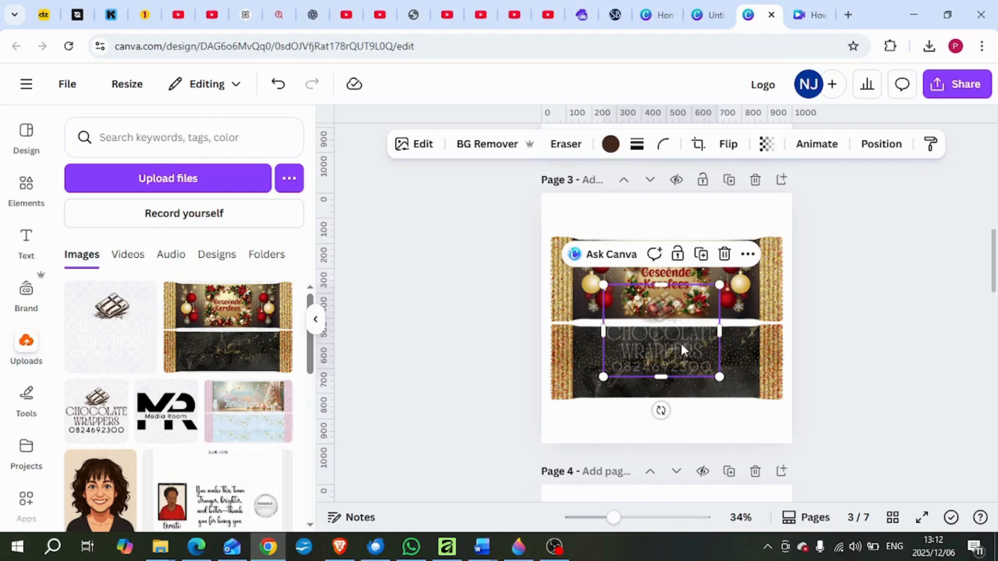